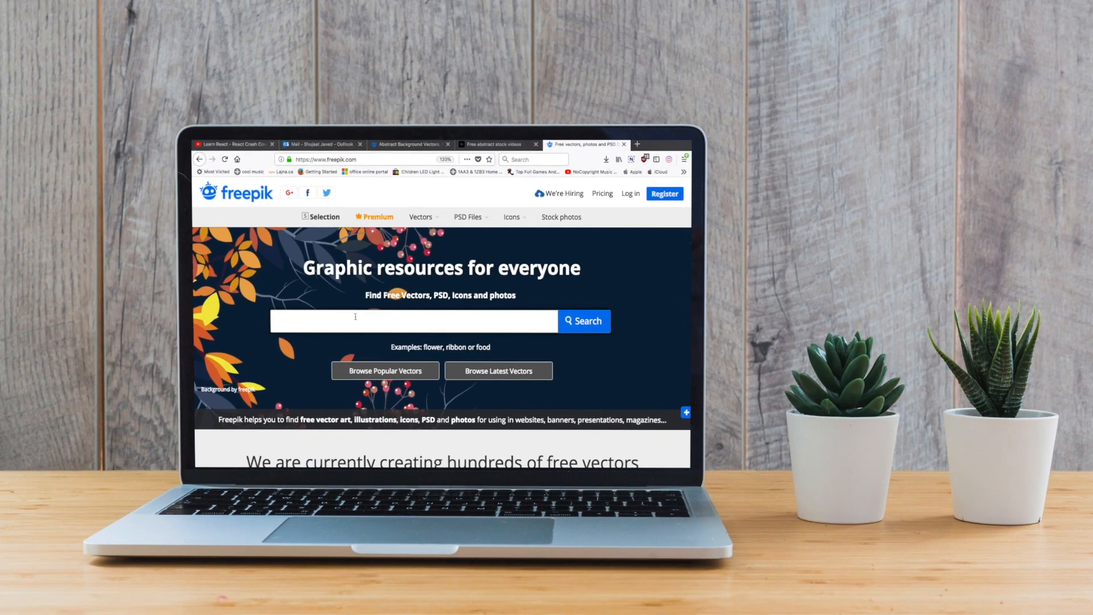
Look through Freepik's home page for free vector graphics.
scroll(390, 323, "down", 4)
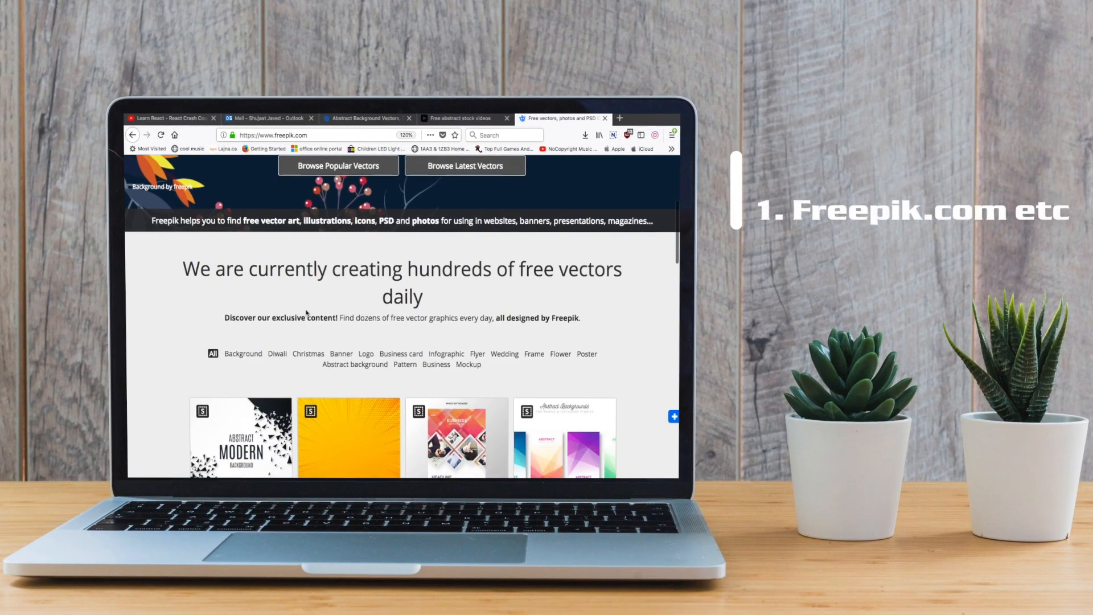
scroll(307, 313, "down", 5)
scroll(306, 313, "up", 5)
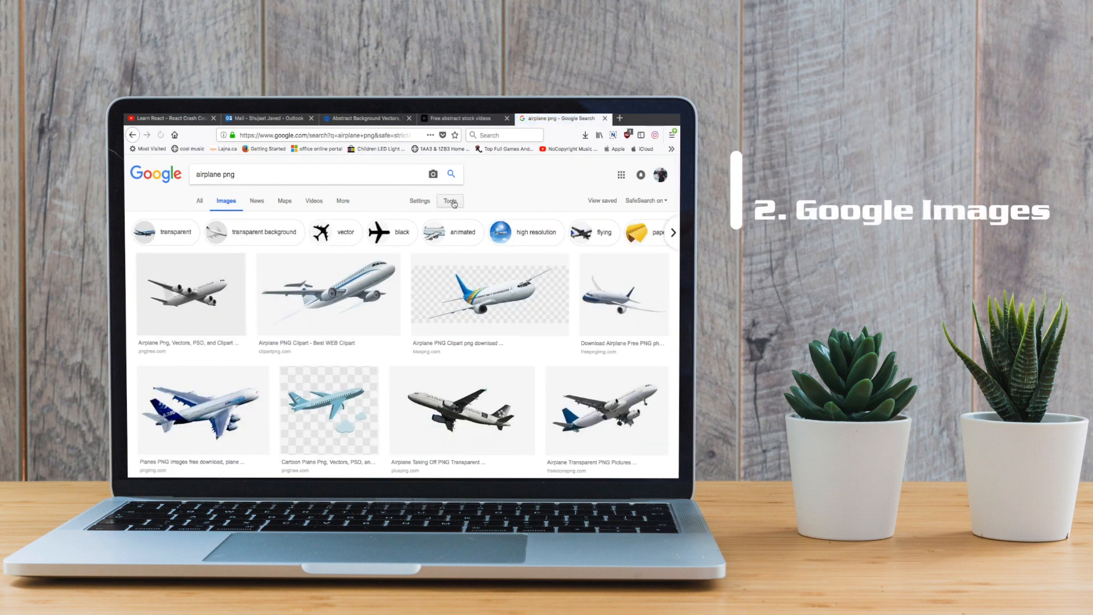
Filter the airplane png images to those labeled for noncommercial reuse with modification, and save the white airliner picture.
left_click(451, 201)
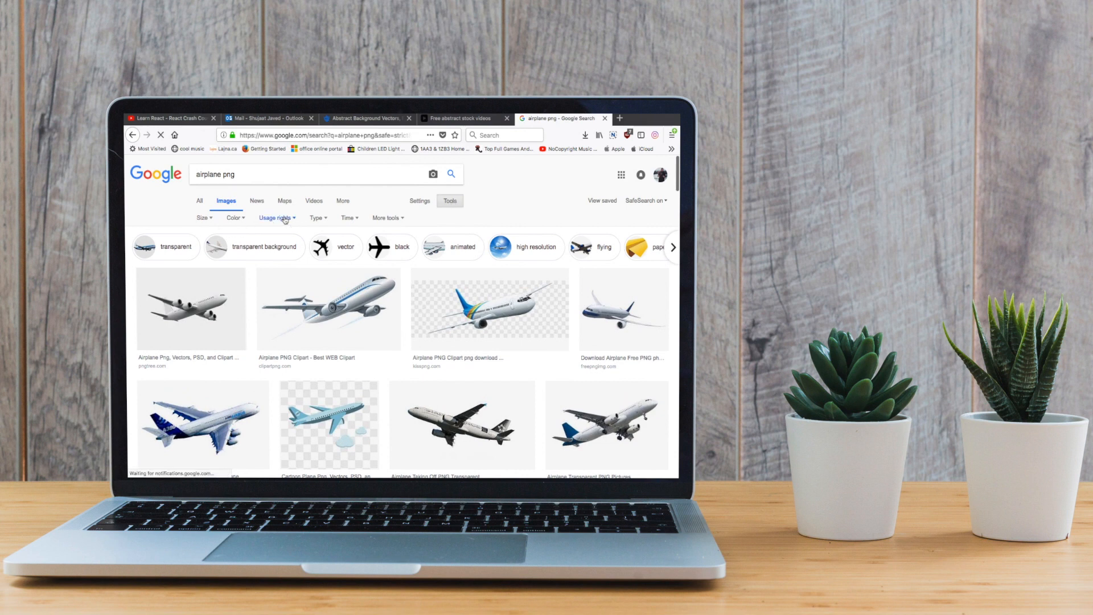
left_click(285, 219)
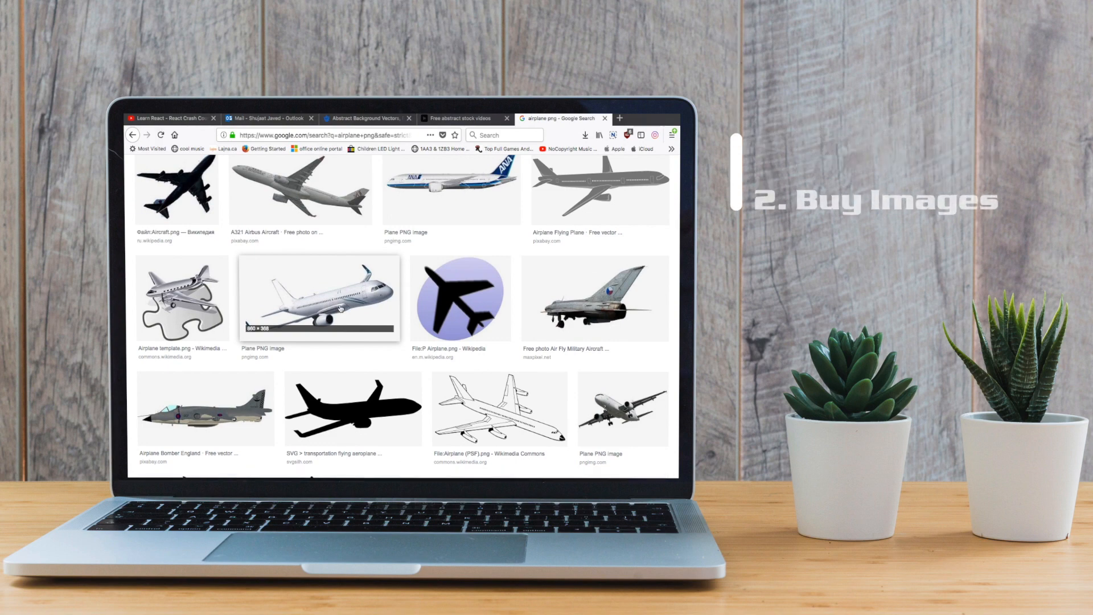
left_click(340, 309)
right_click(341, 275)
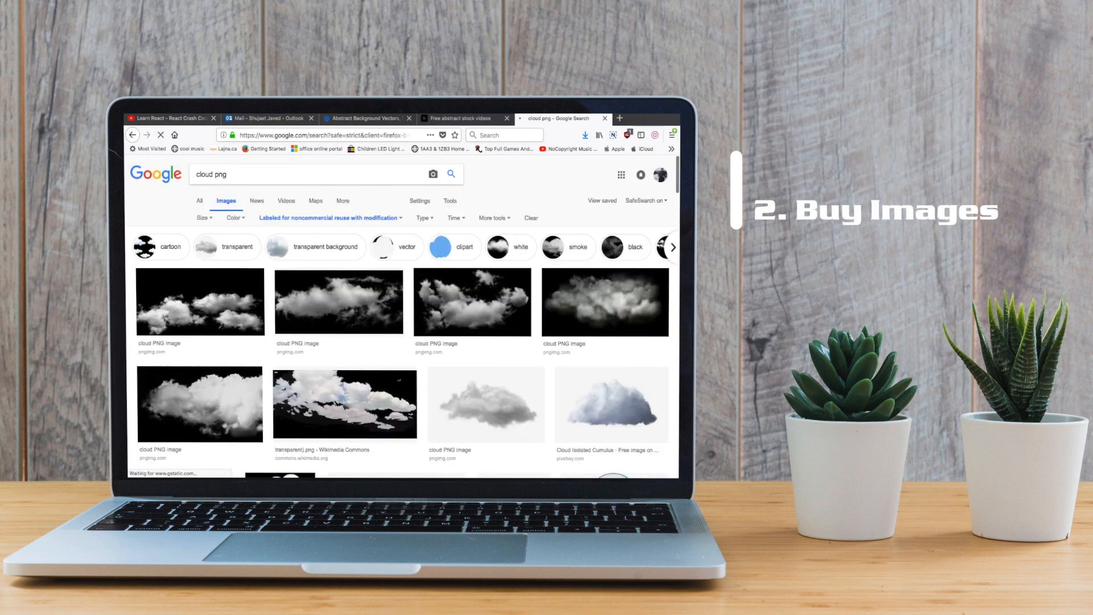
Browse the cloud png image results, open one of the cloud pictures and save it.
scroll(399, 341, "down", 15)
left_click(324, 324)
right_click(350, 336)
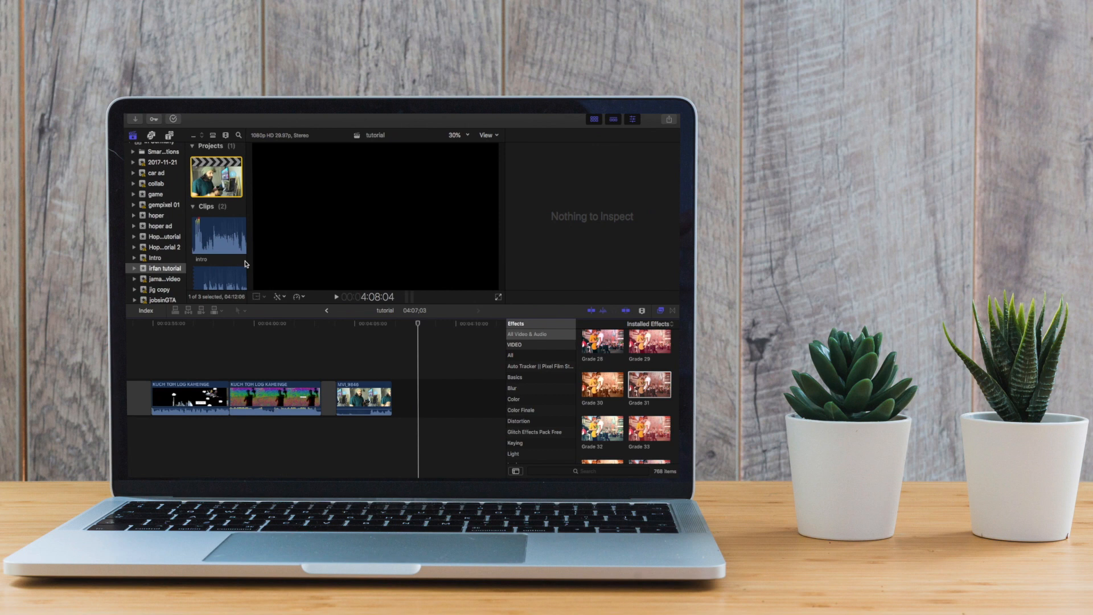
left_click(162, 359)
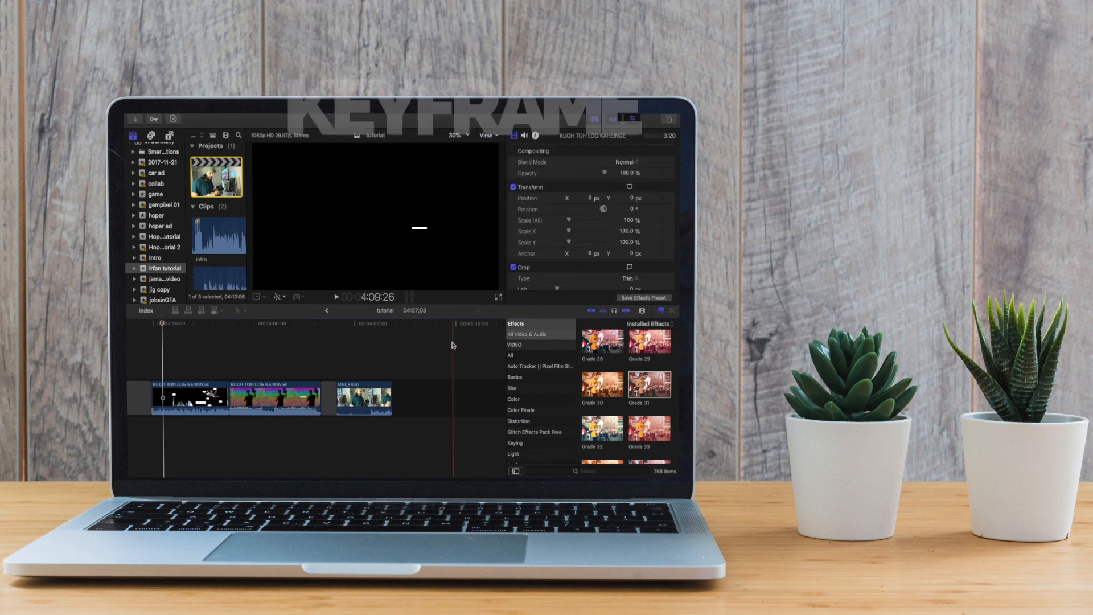
scroll(444, 344, "left", 1)
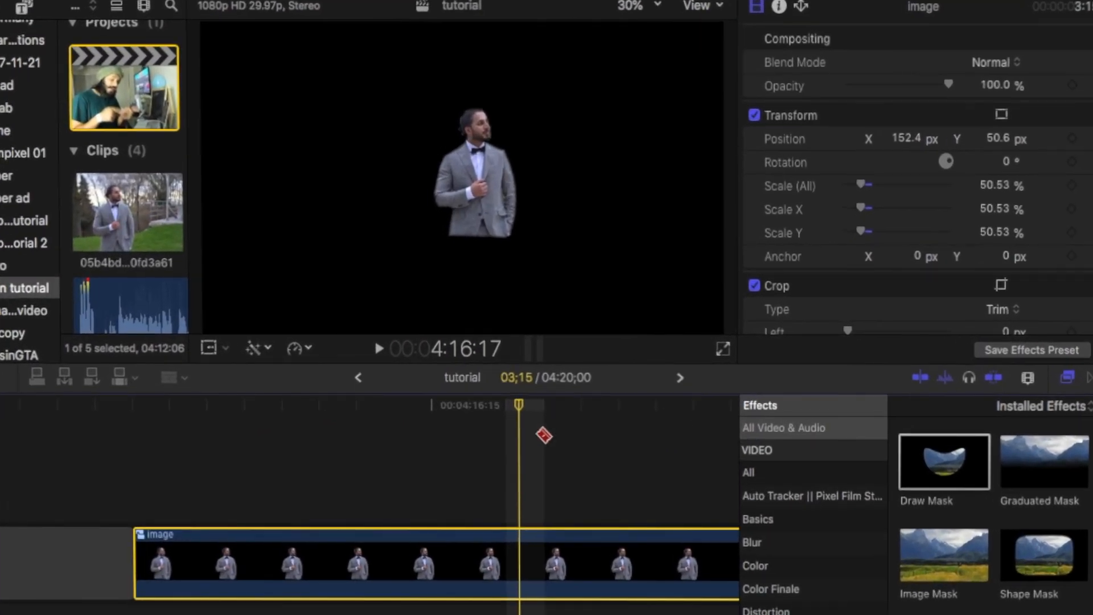
Add a transform keyframe to the image clip at 4:16:17.
left_click(533, 421)
key("a")
left_click(209, 348)
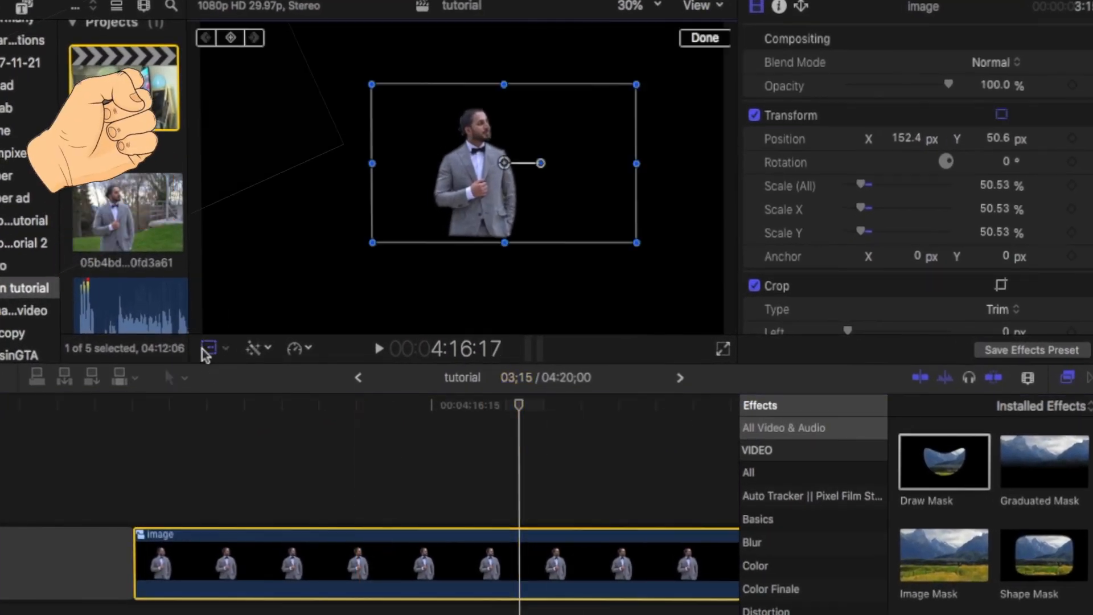
left_click(232, 38)
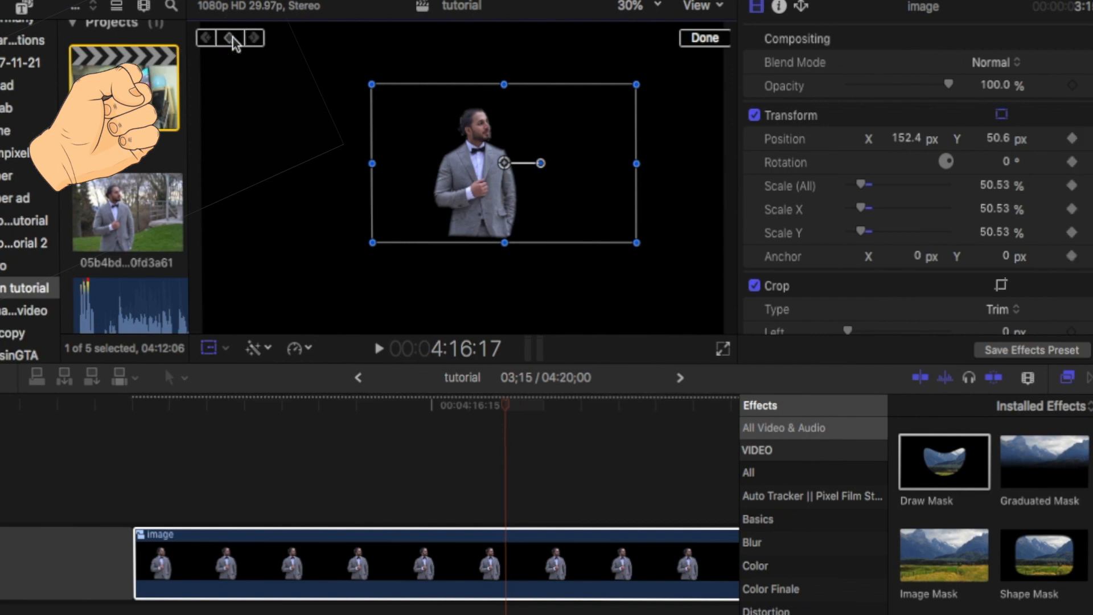
At the start of the image clip, rotate the man to about -398.5° and move him out of frame to about X 1361.3, Y 422.1 px.
left_click(152, 406)
left_click(207, 349)
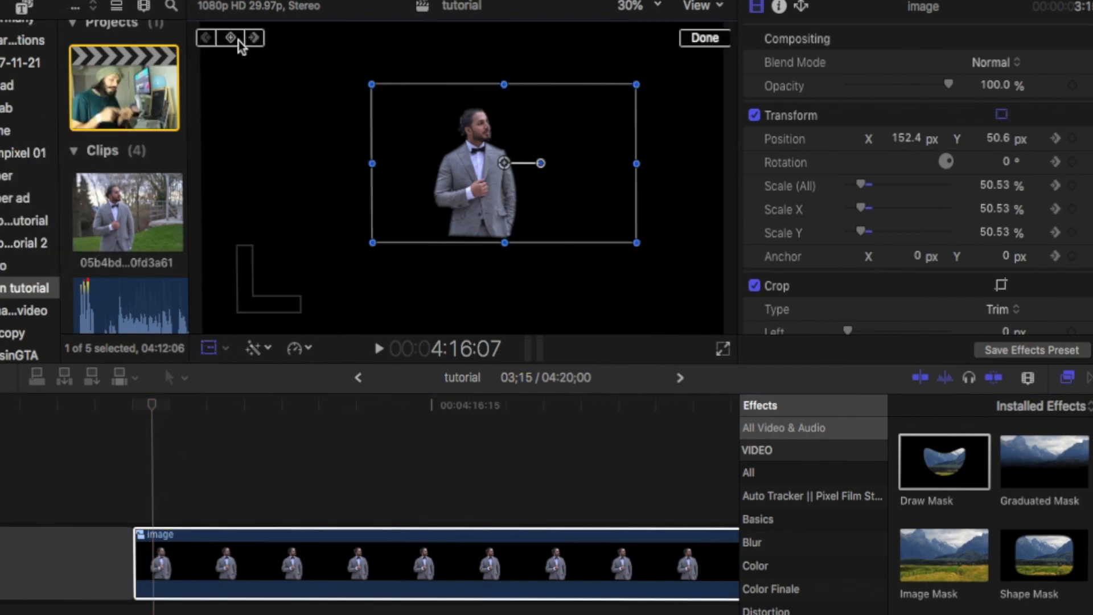
left_click_drag(541, 162, 546, 197)
left_click_drag(504, 164, 833, 57)
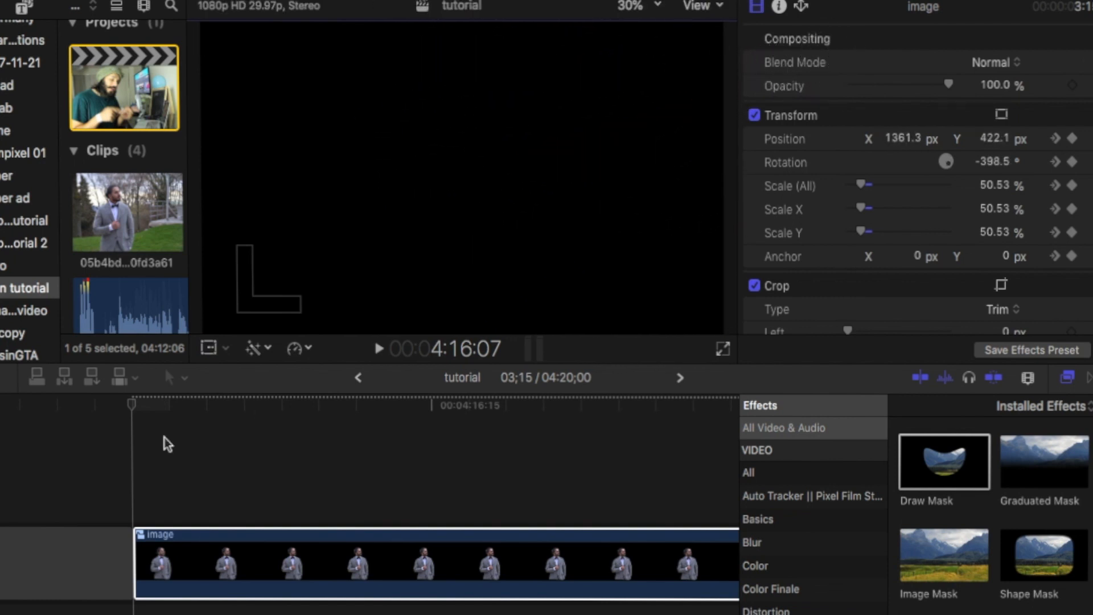
Play the image clip repeatedly from its start to review the keyframed entrance animation.
left_click(138, 435)
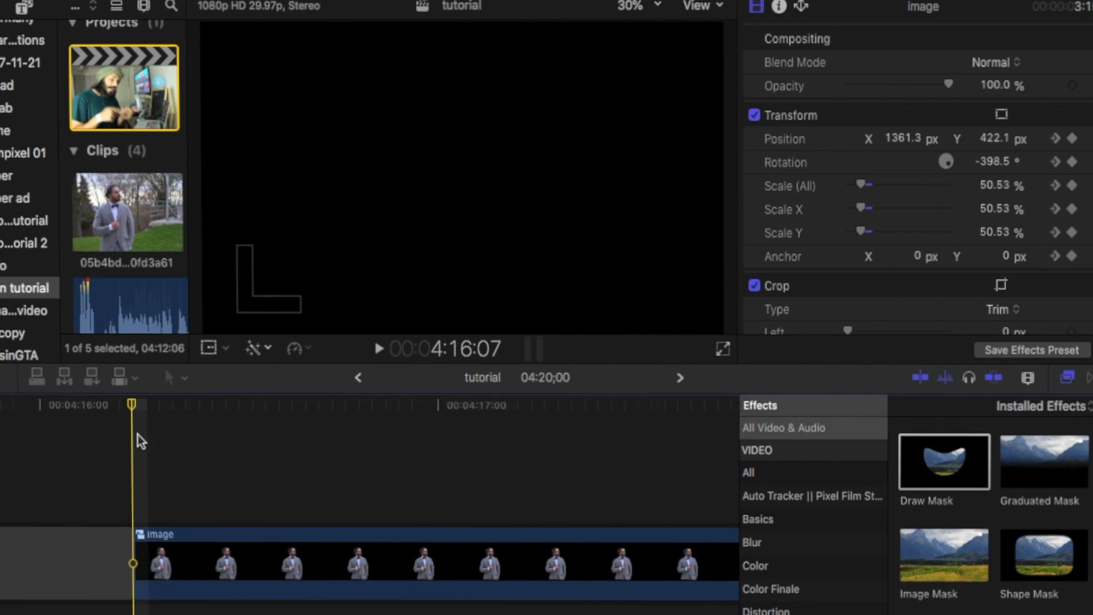
key("space")
key("space")
key("space")
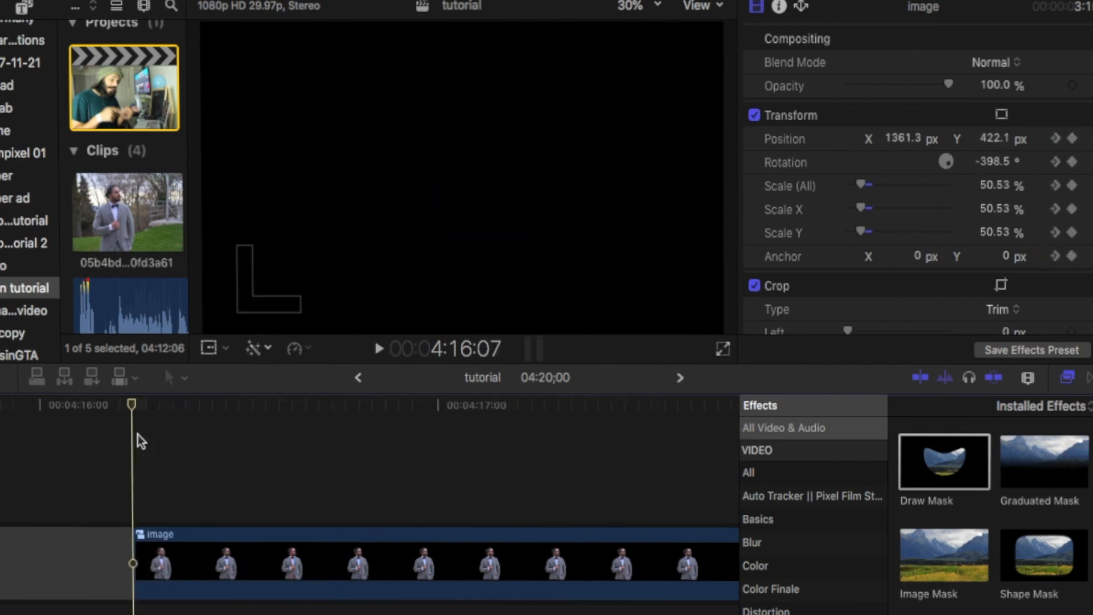
key("space")
key("space")
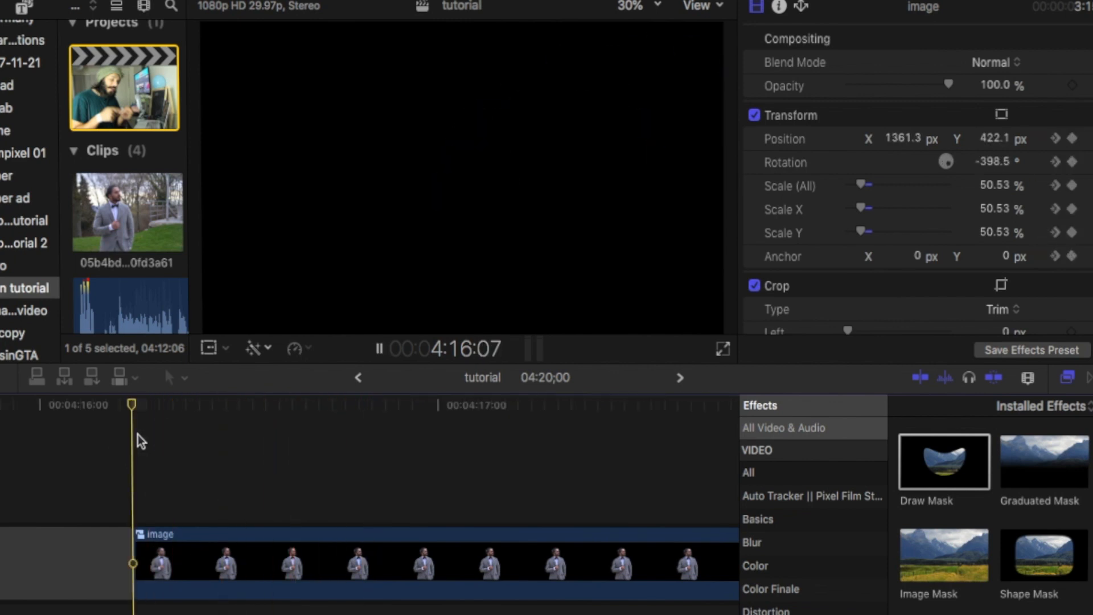
key("space")
key("space")
key("space")
key("space")
key("space")
key("space")
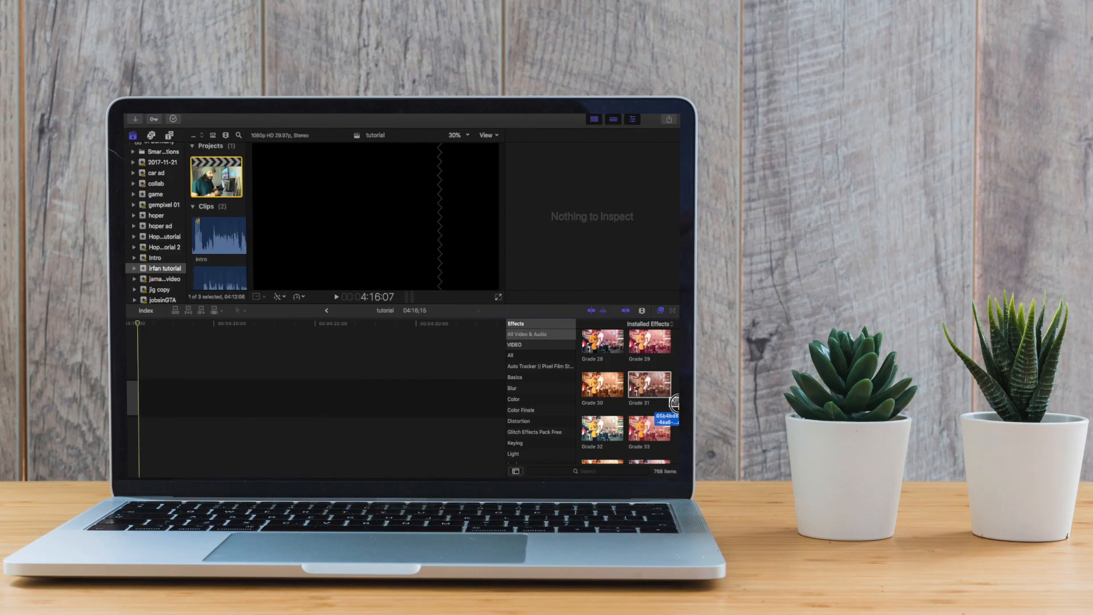
Import the photo of the man in the grey suit into the timeline after the gap and park the playhead on it.
left_click_drag(655, 410, 237, 387)
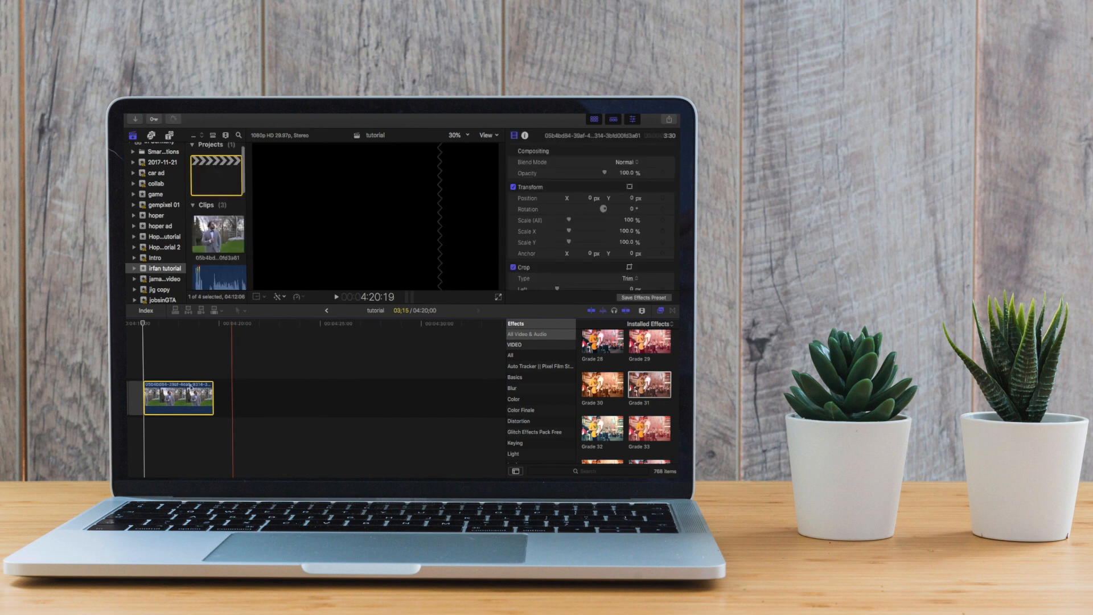
left_click(158, 370)
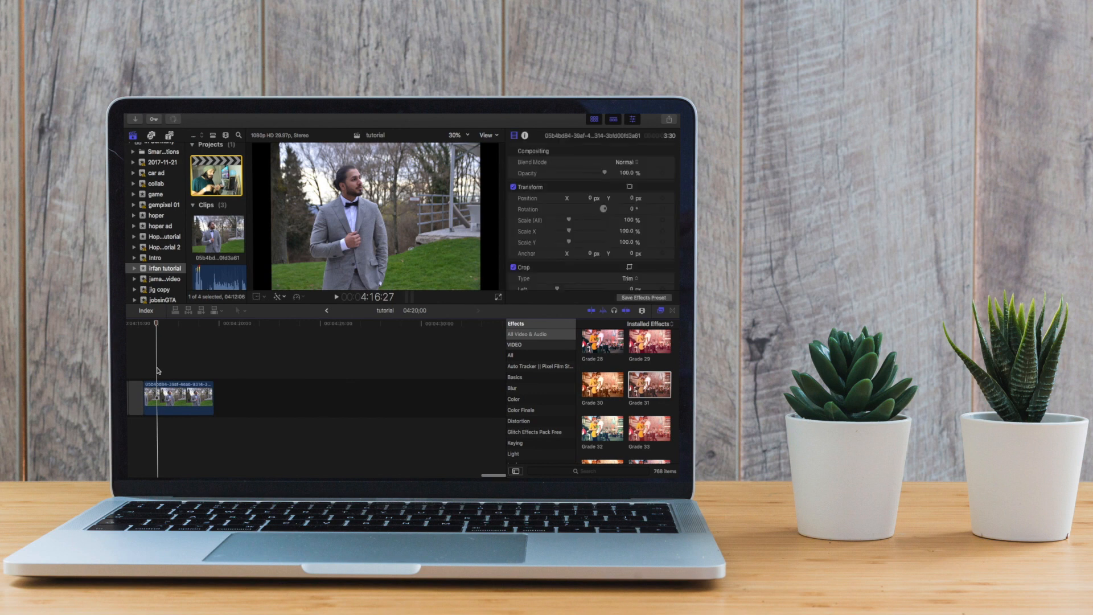
key("super+equal")
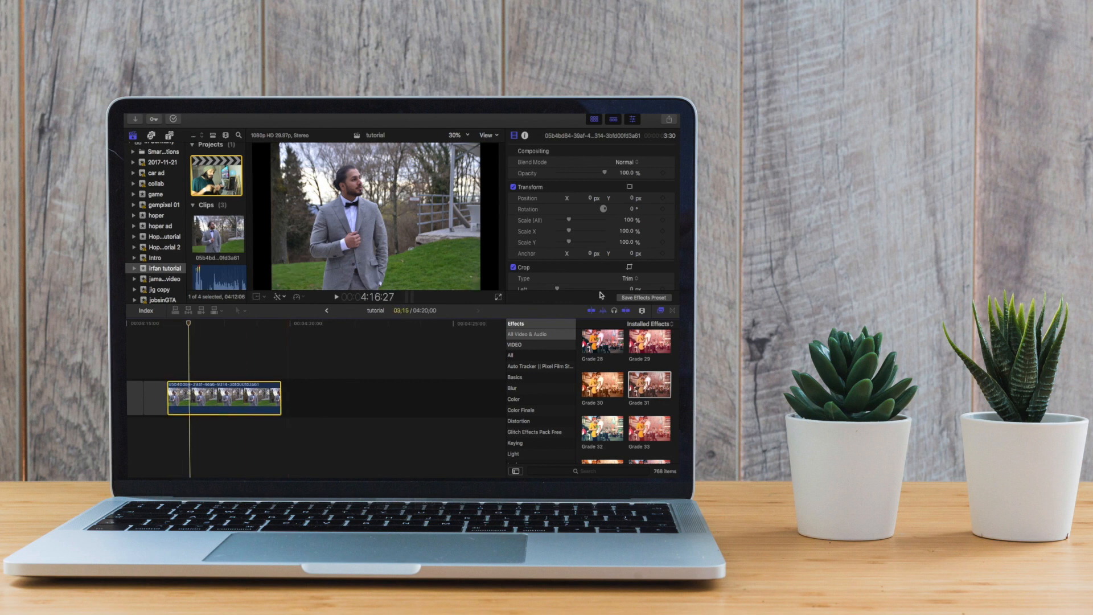
Search the effects for "mask" and apply Draw Mask to the photo clip.
left_click(596, 470)
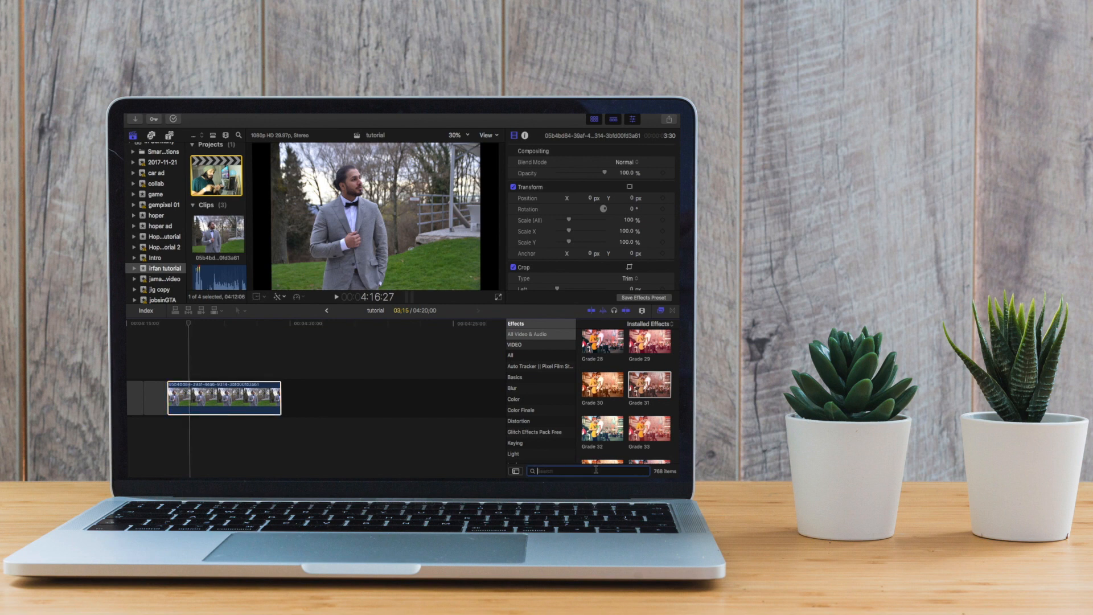
scroll(618, 392, "up", 10)
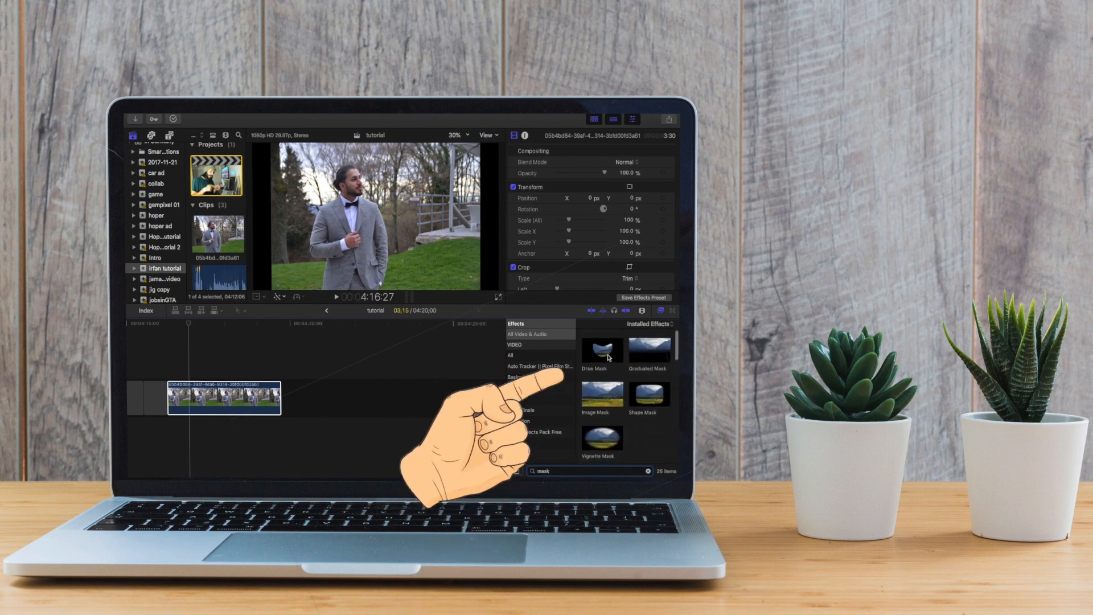
mouse_move(607, 353)
left_mouse_down()
mouse_move(257, 361)
mouse_move(249, 393)
left_mouse_up()
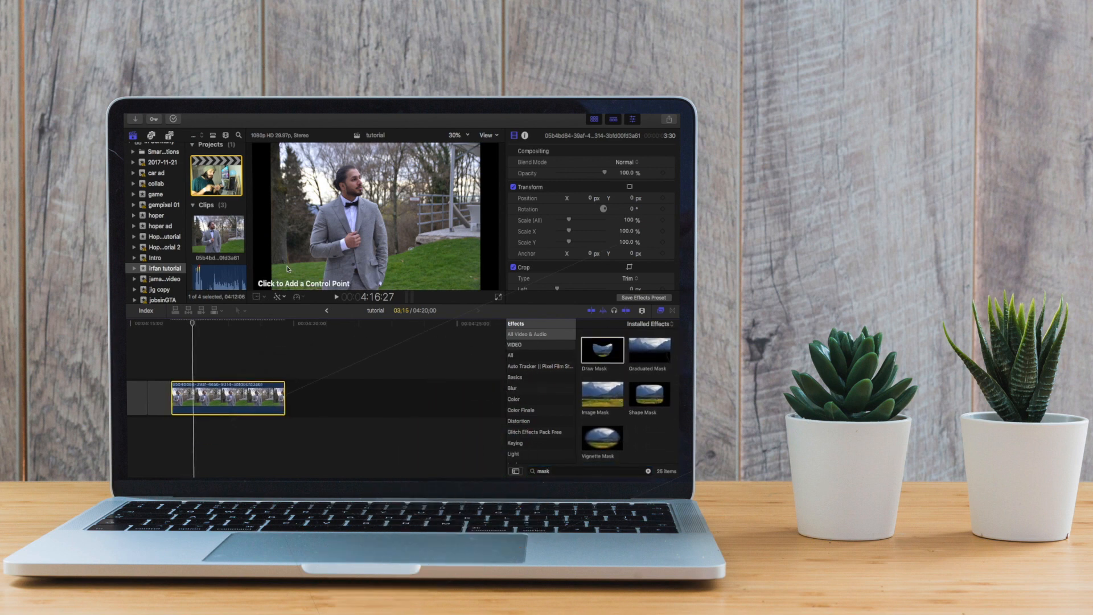
Outline the man with mask control points, and set the mask's feather to 9.0 and falloff to -60.0.
left_click(379, 286)
left_click(324, 285)
left_click(326, 258)
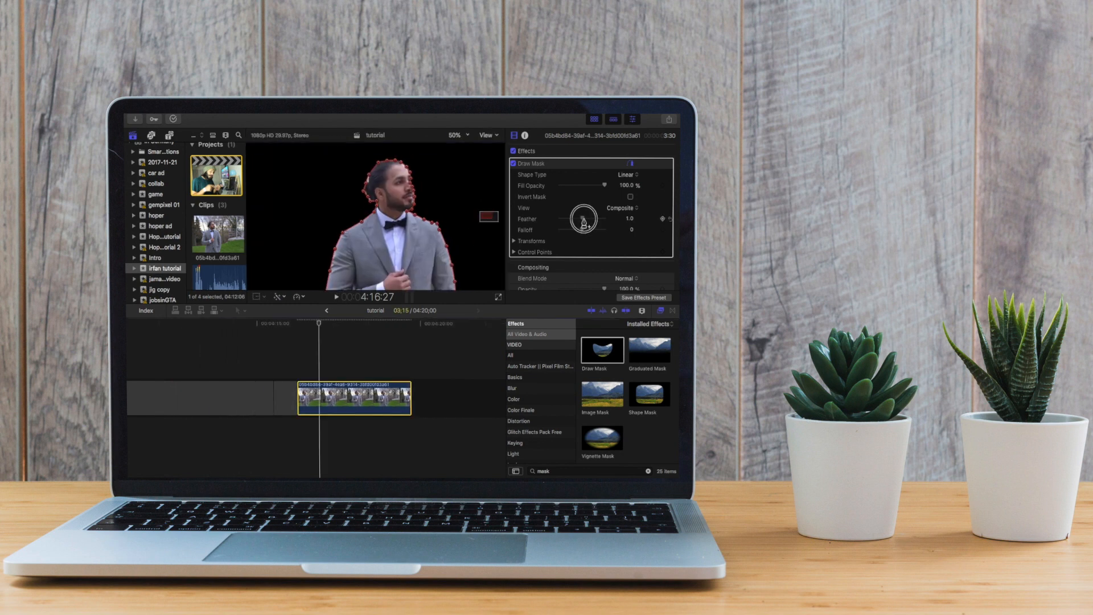
left_click_drag(585, 218, 587, 218)
Turn the masked photo clip into a compound clip named "image".
key("alt+g")
type("imag")
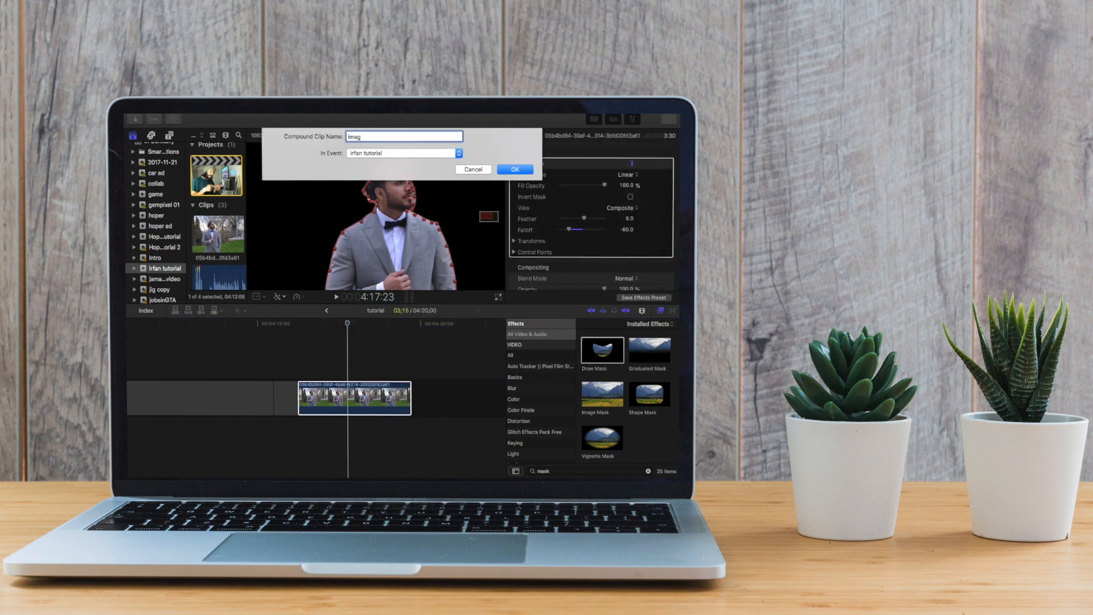
type("e")
key("Return")
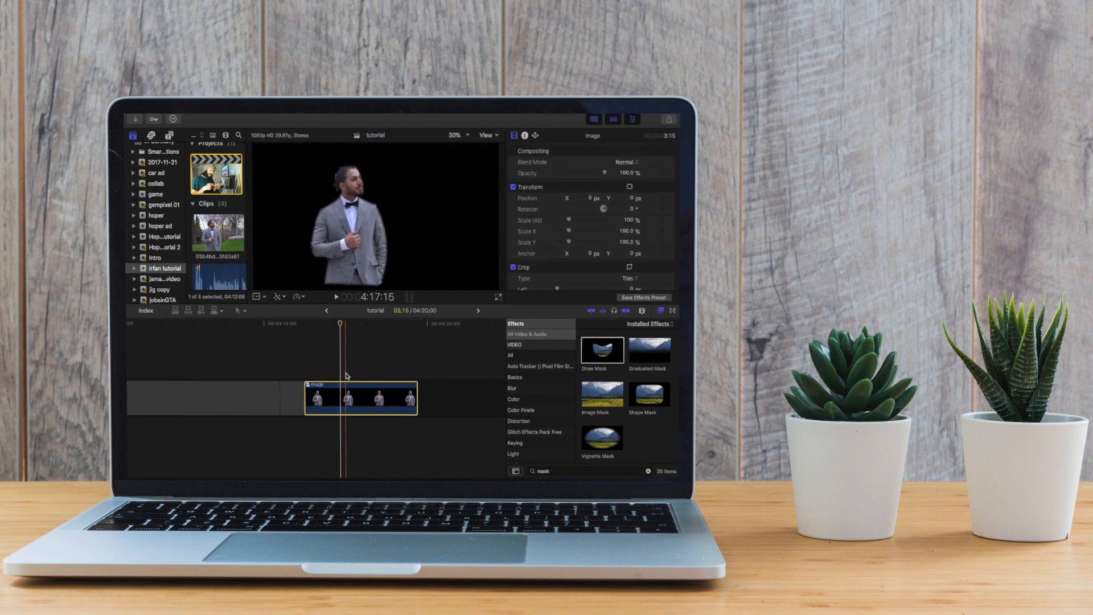
At 4:16:17, scale the compound clip to about 50.53%, position it at about X 152.4, Y 50.6 px, and add a transform keyframe.
key("super+equal")
left_click(265, 365)
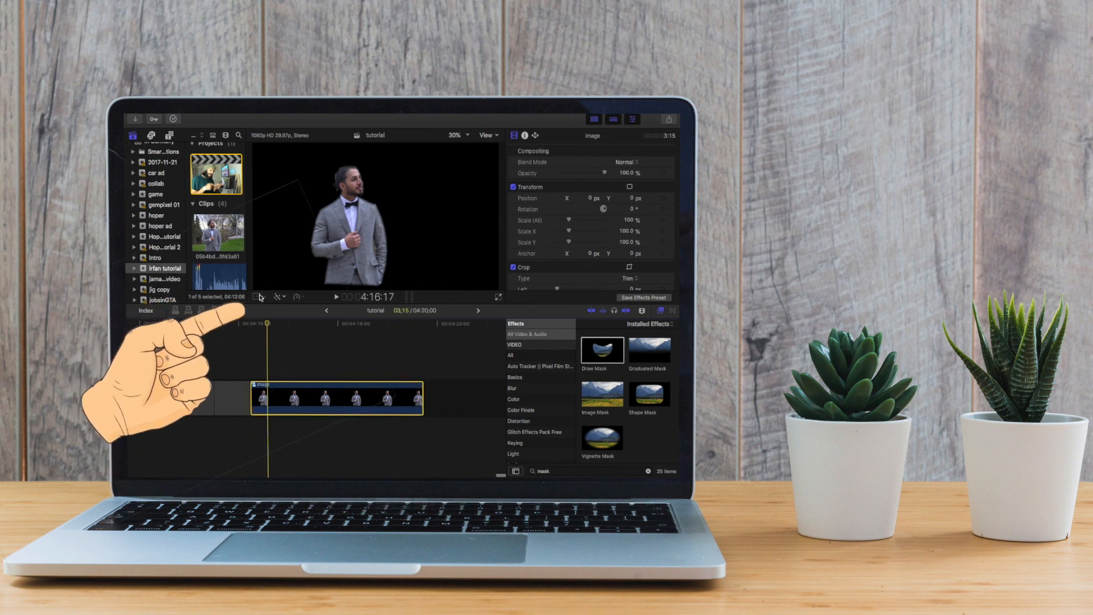
key("shift+t")
left_click_drag(495, 144, 419, 181)
left_click_drag(363, 222, 382, 214)
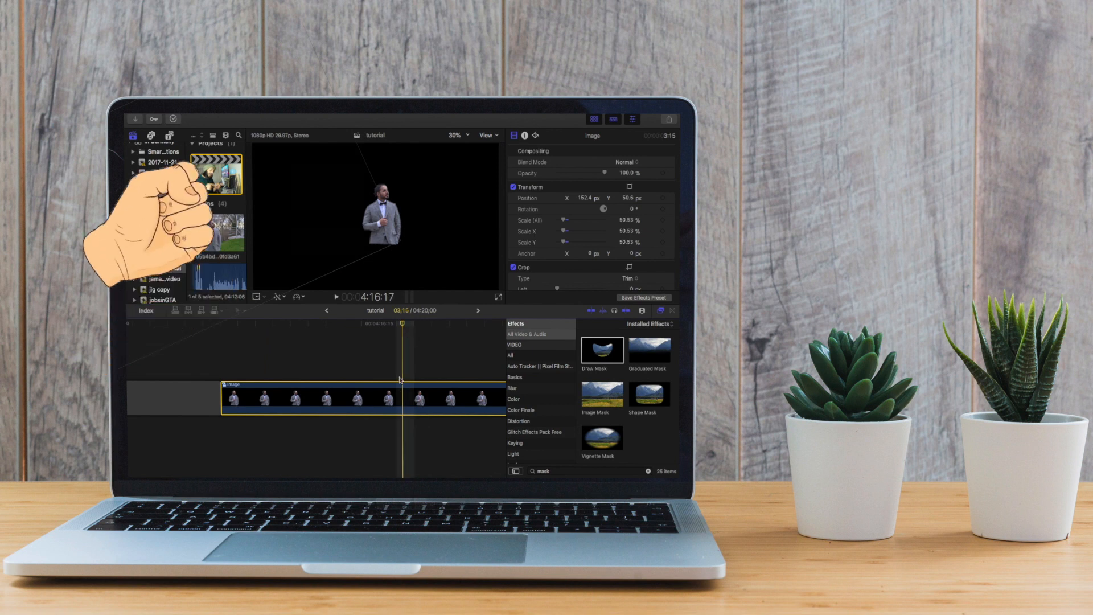
left_click(255, 297)
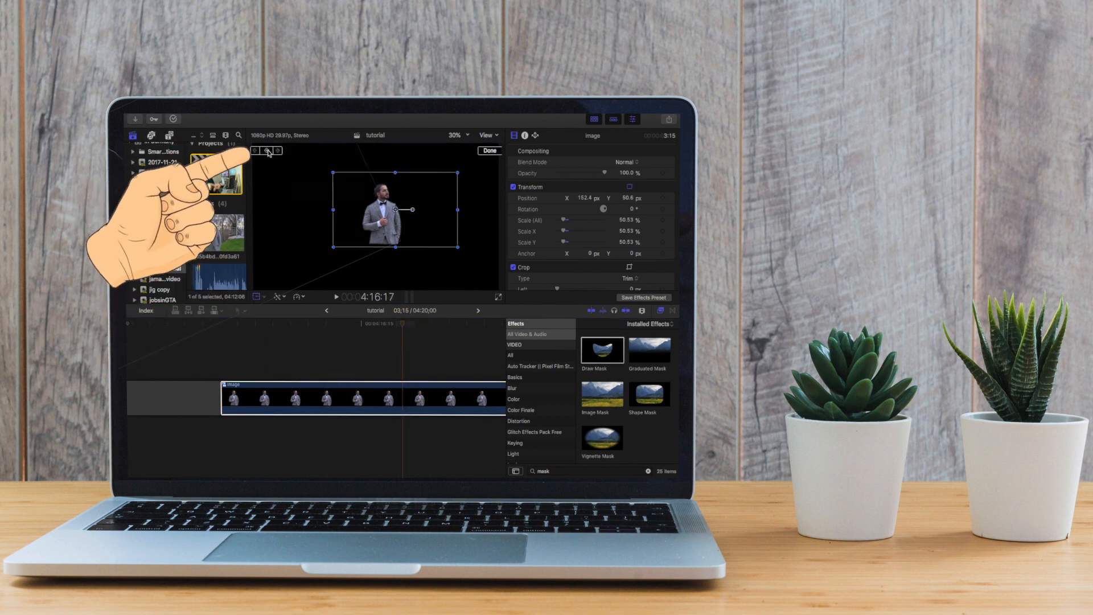
left_click(267, 151)
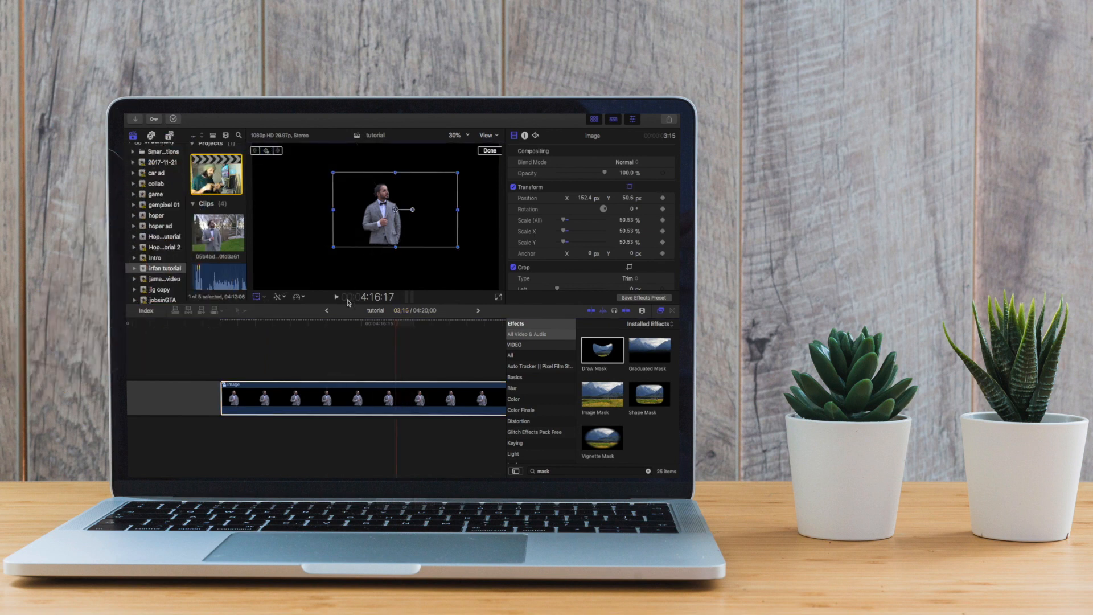
At the compound clip's start, rotate it to about -398.5°, move it out of frame to about X 1361.3, Y 422.1 px, and play the animation.
left_click(228, 385)
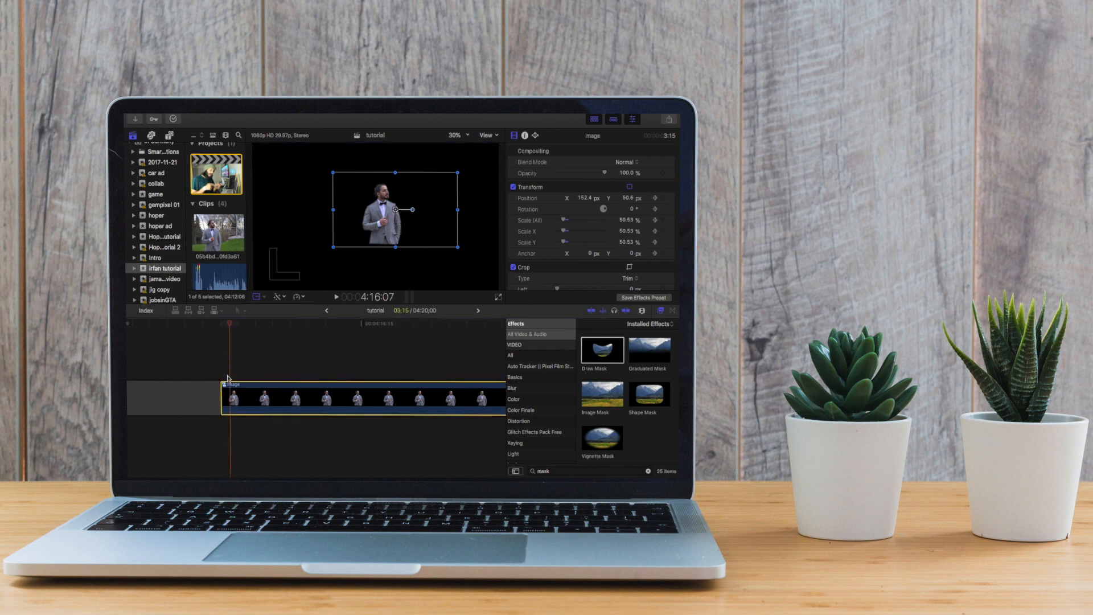
left_click(255, 298)
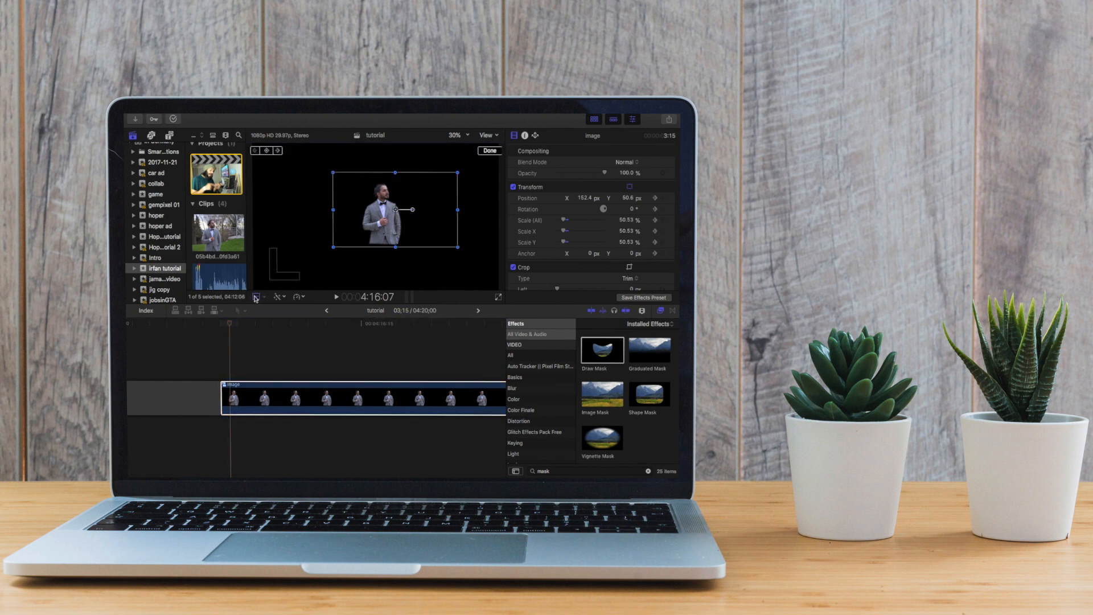
left_click_drag(413, 209, 506, 158)
left_click(223, 340)
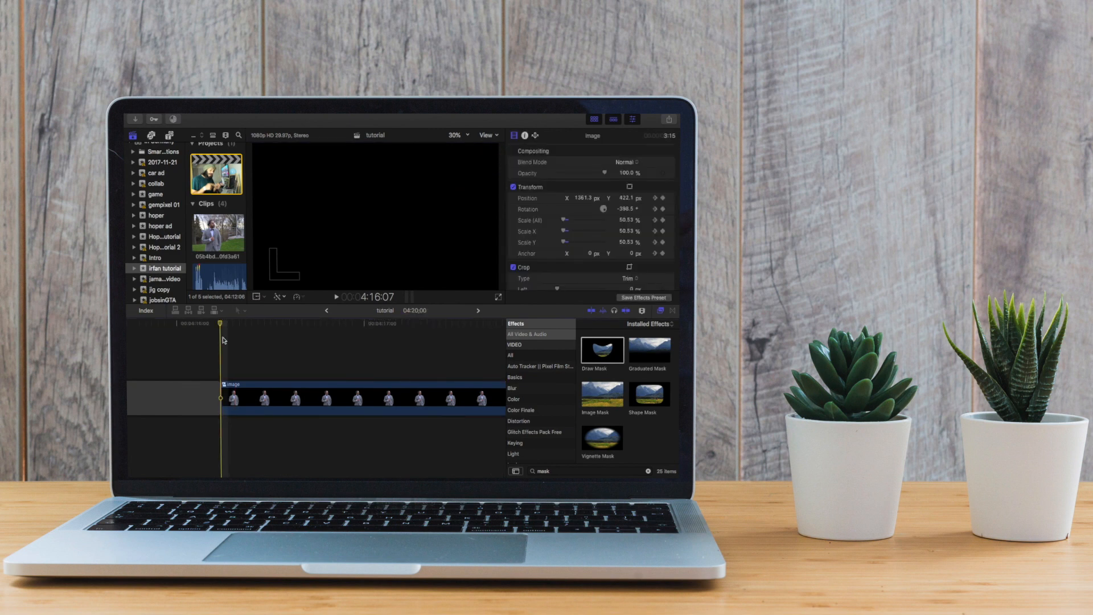
key("space")
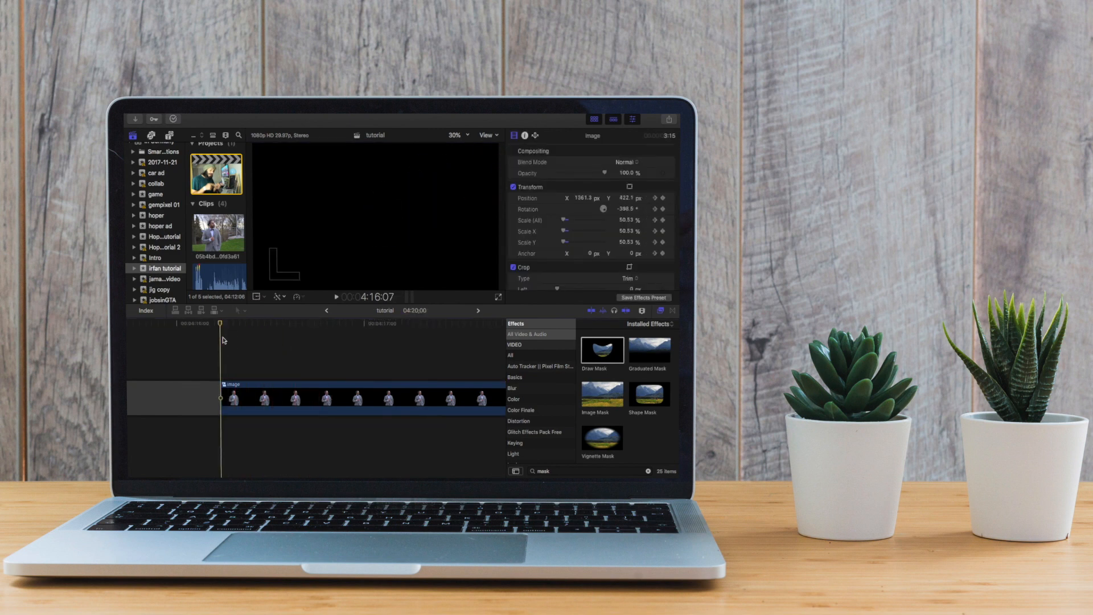
Place the green phone picture above the image clip in the timeline and move the playhead to 4:17:02.
left_click_drag(210, 276, 282, 347)
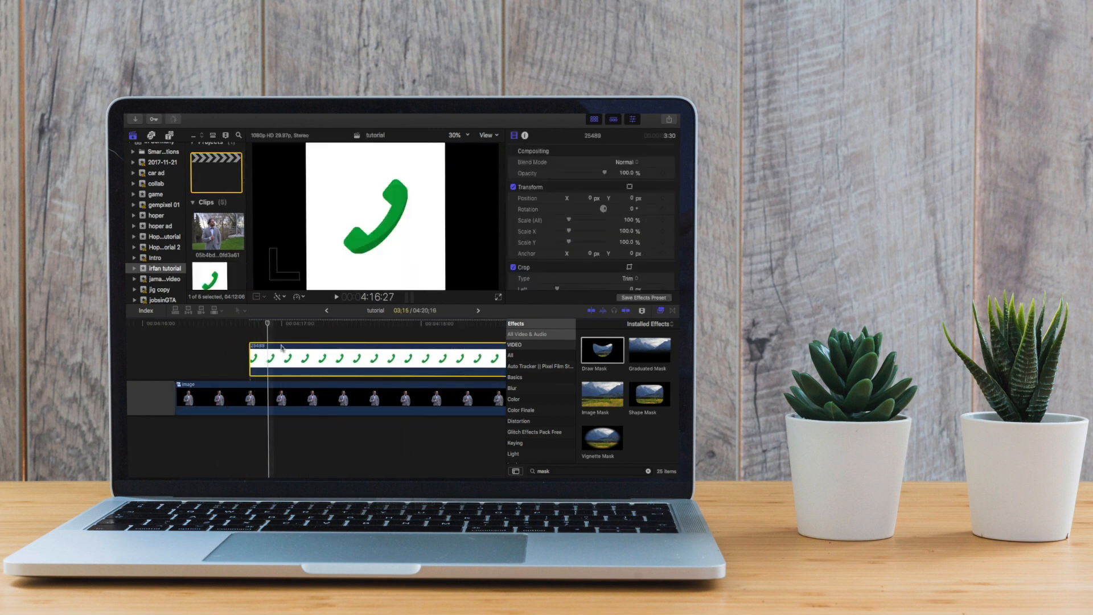
left_click(293, 340)
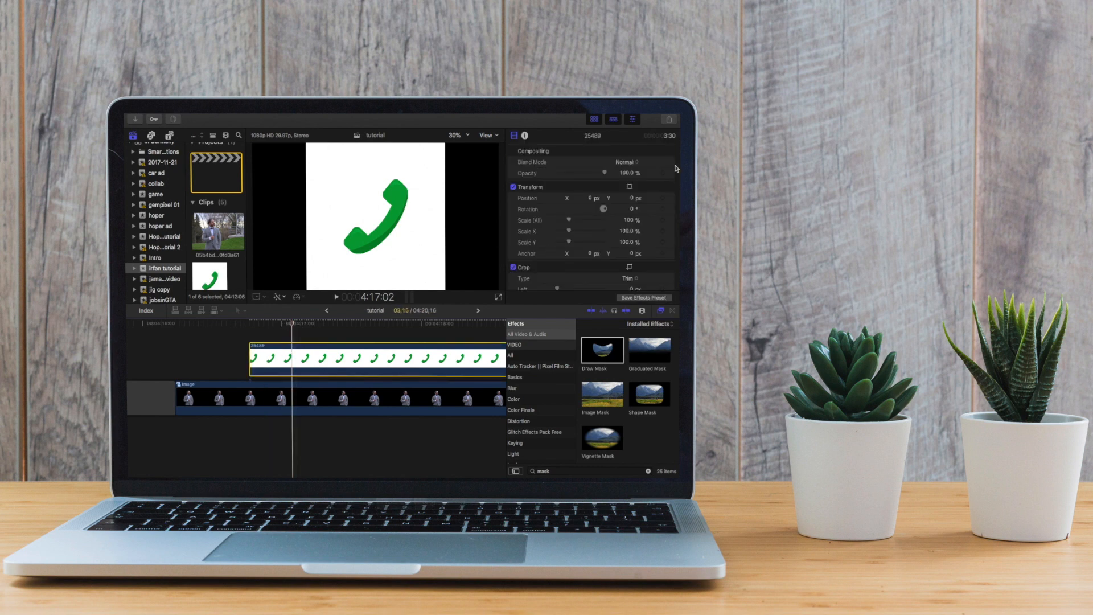
Find the Keyer effect and apply it to the green phone clip.
left_click(293, 340)
left_click(291, 355)
left_click(648, 471)
type("key")
left_click_drag(596, 355, 364, 357)
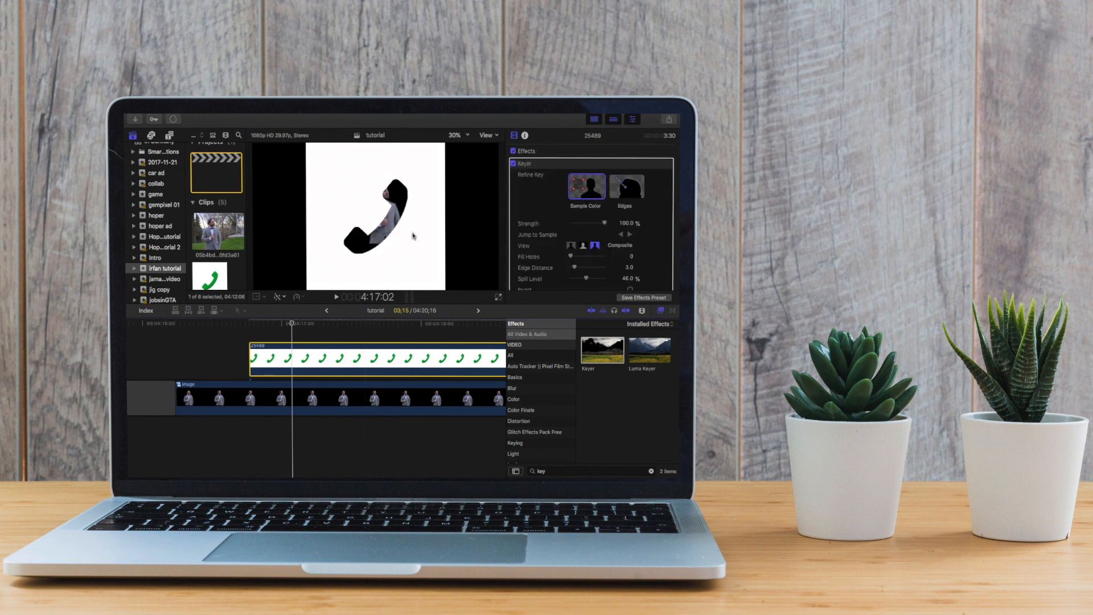
Key out the phone picture's white background by sampling it and set the Keyer strength to 0%.
left_click(398, 248)
left_click_drag(423, 264, 430, 271)
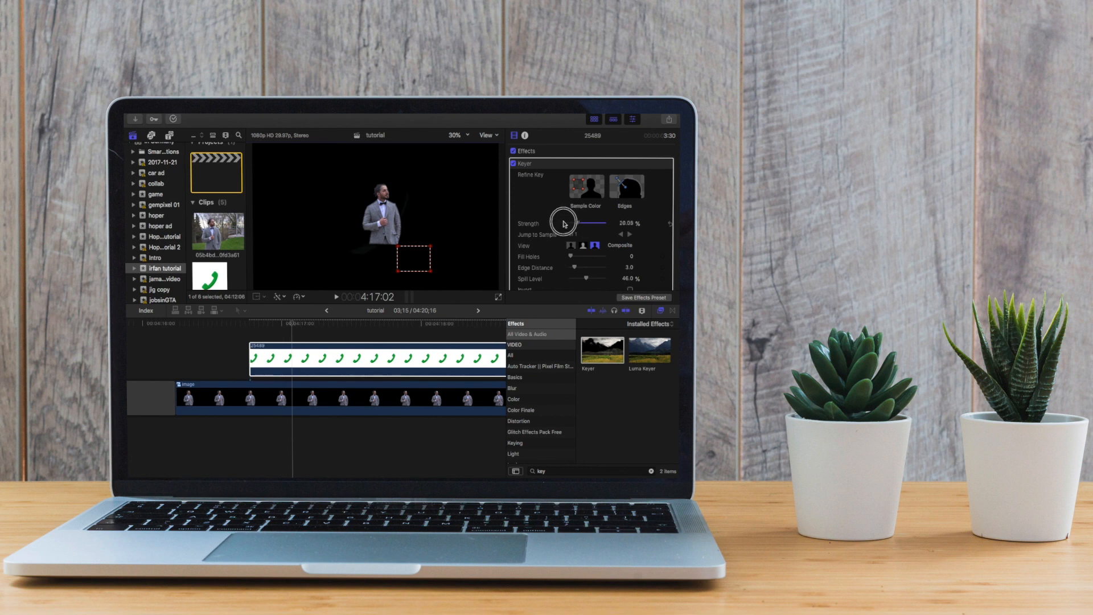
left_click_drag(567, 224, 553, 224)
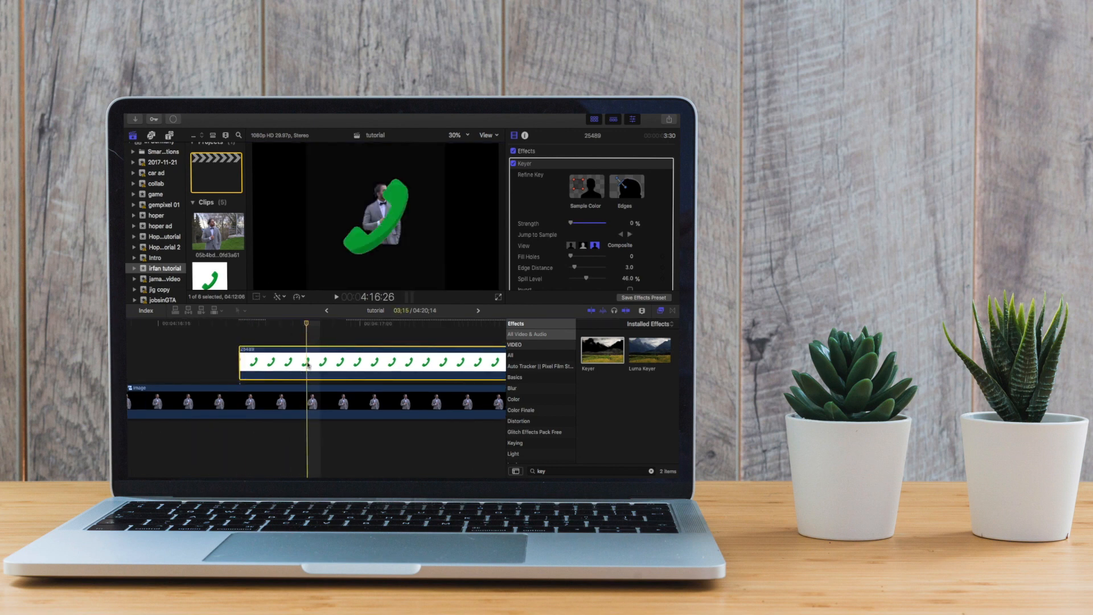
Scale the phone down over the man, add a transform keyframe, and at 4:16:21 move it above the frame to about Y 651 px.
left_click(255, 297)
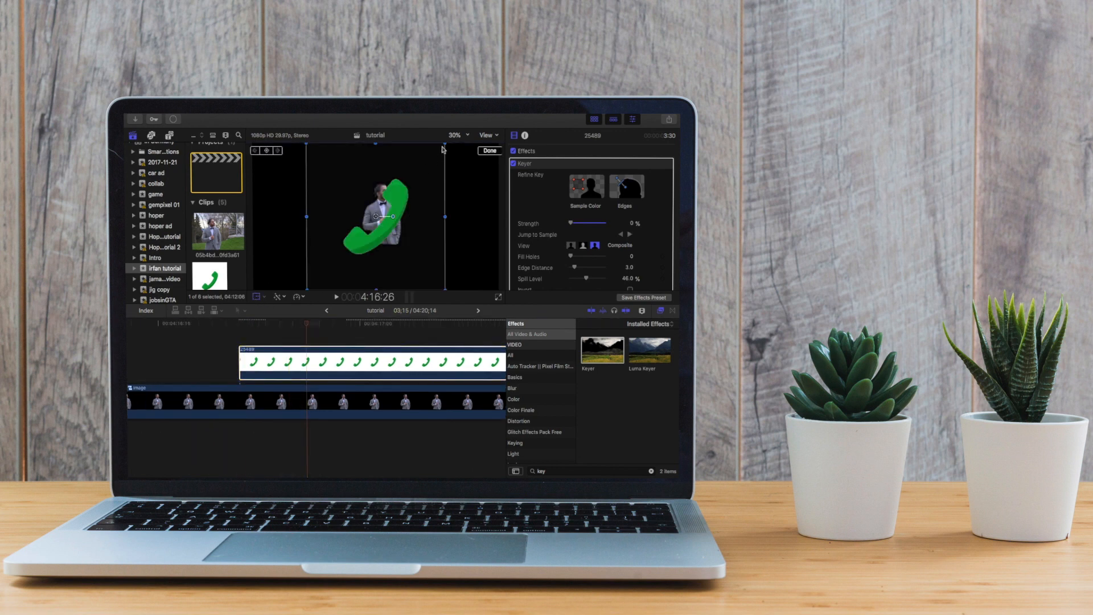
left_click_drag(445, 143, 354, 182)
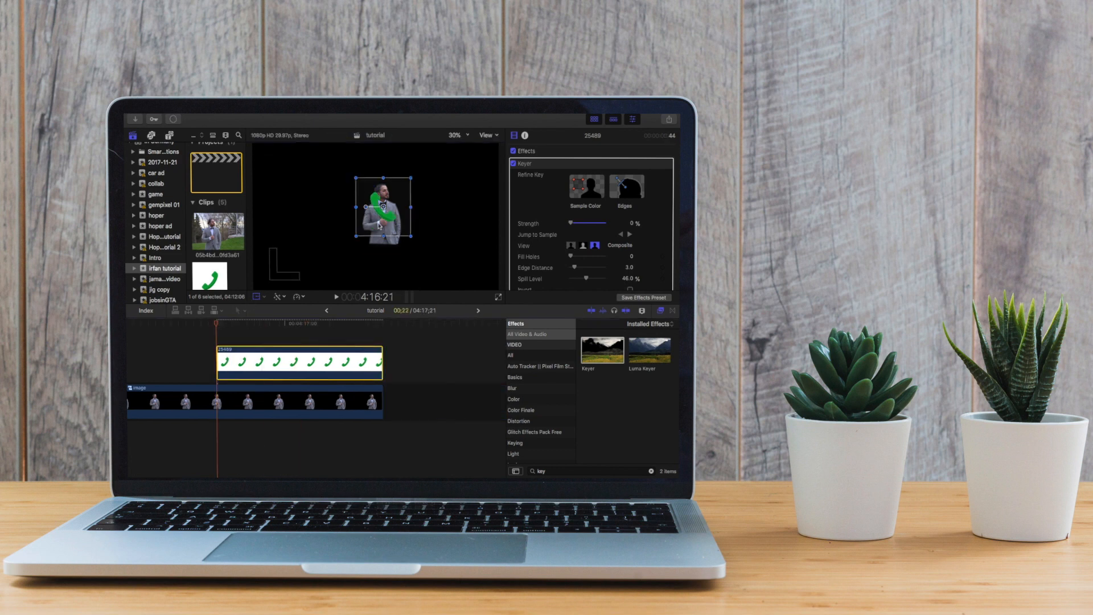
left_click(256, 296)
left_click(267, 152)
left_click_drag(383, 206, 378, 128)
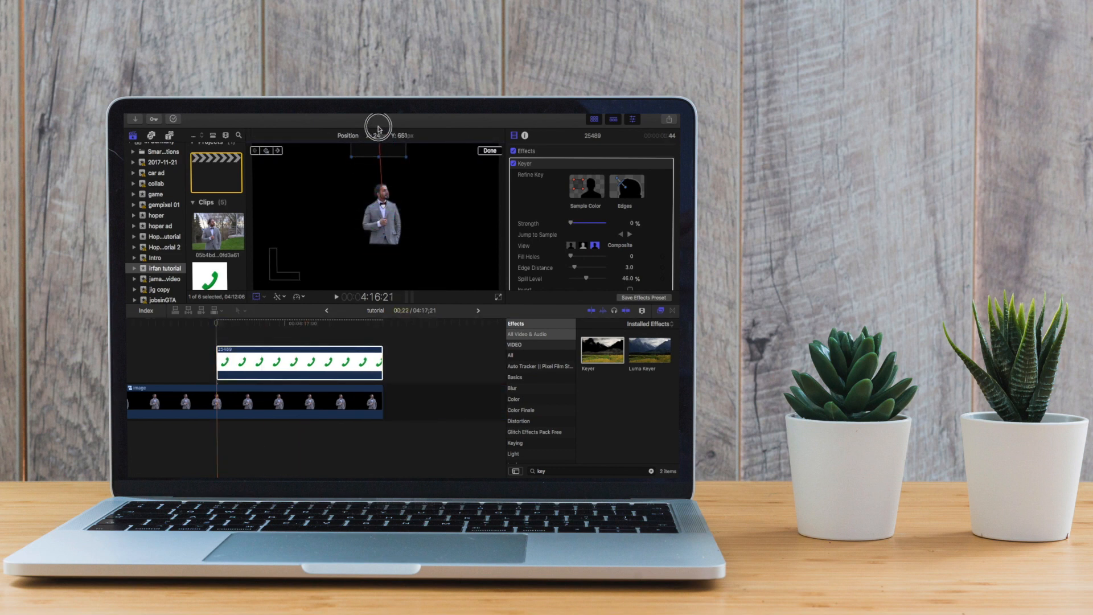
left_click(489, 151)
Combine the image and phone clips into a compound clip named "first image and phone".
scroll(342, 370, "left", 2)
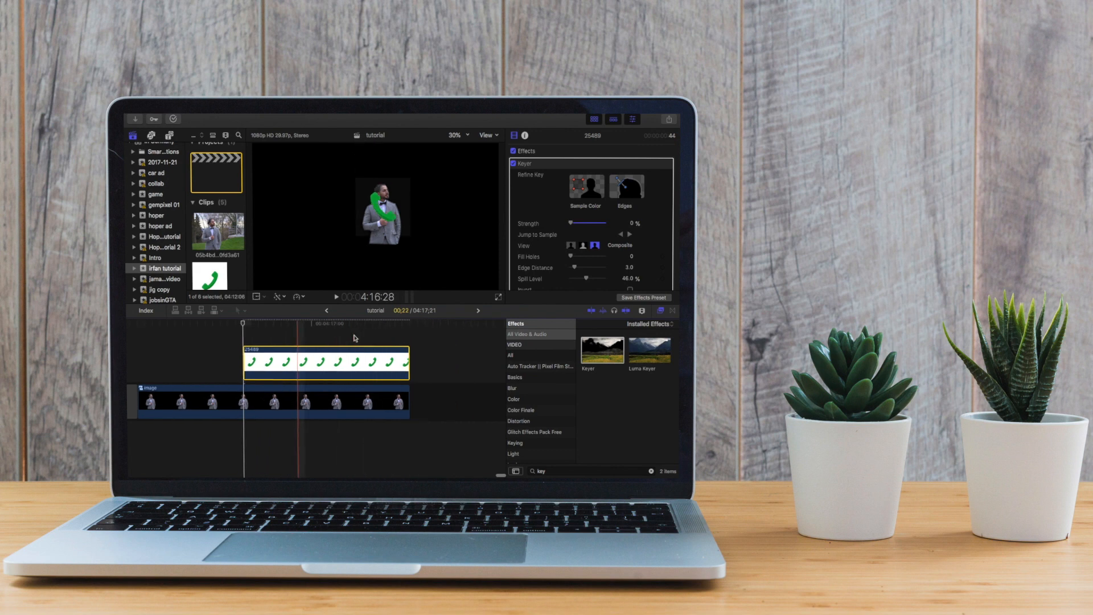
key("super+minus")
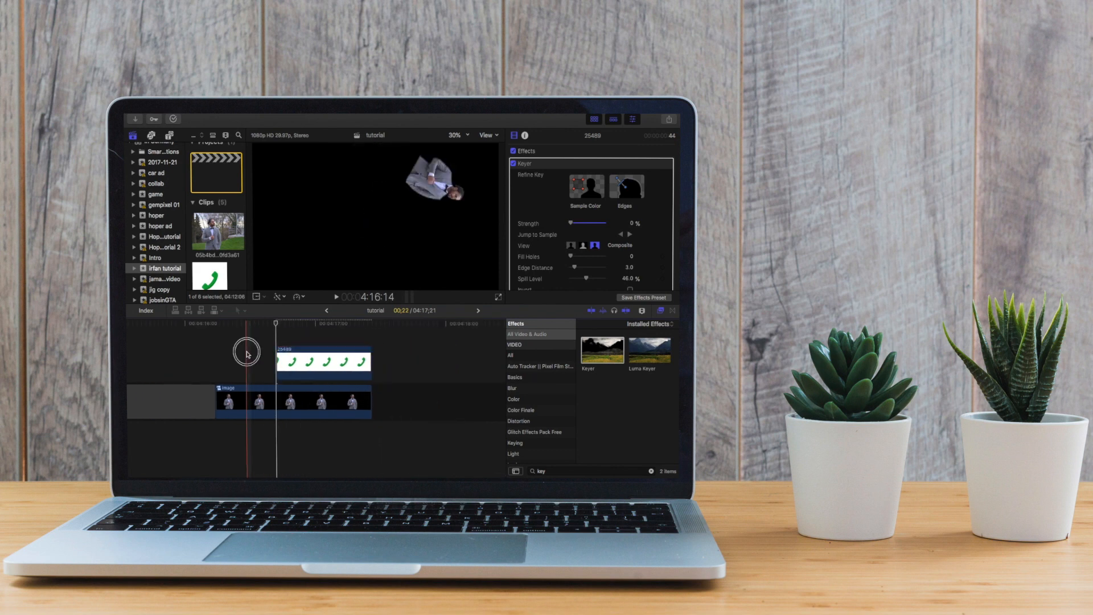
left_click(296, 396)
right_click(329, 348)
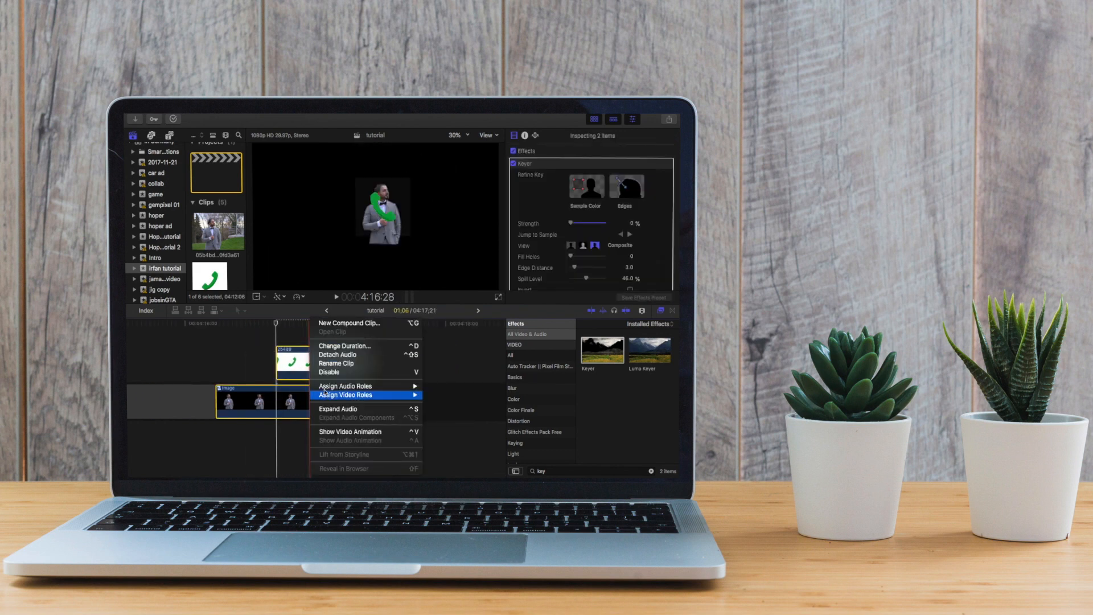
left_click(331, 326)
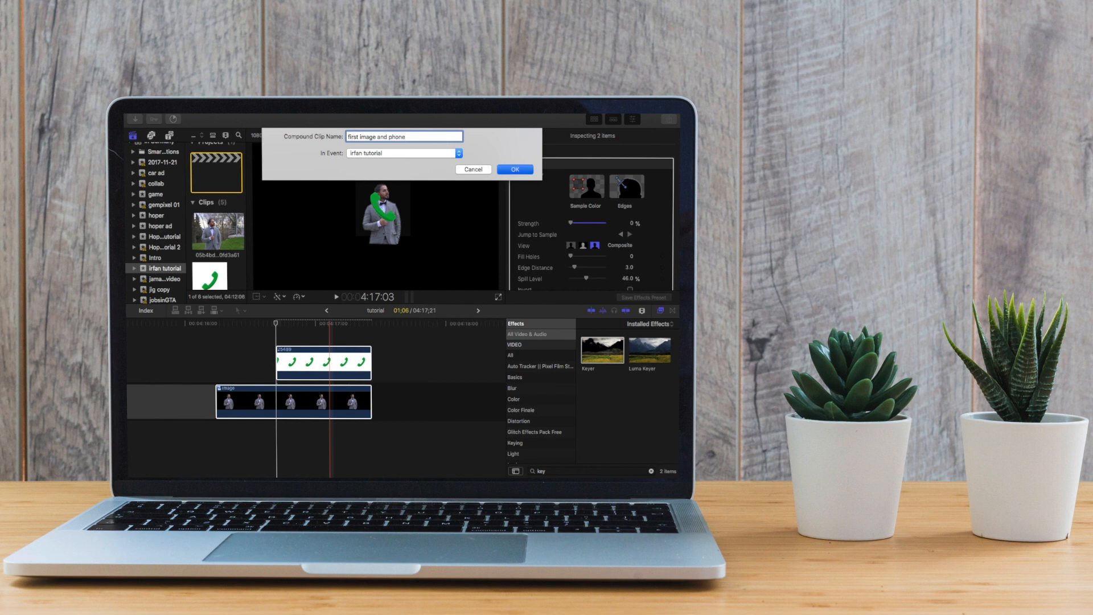
type("first image and phone")
key("Return")
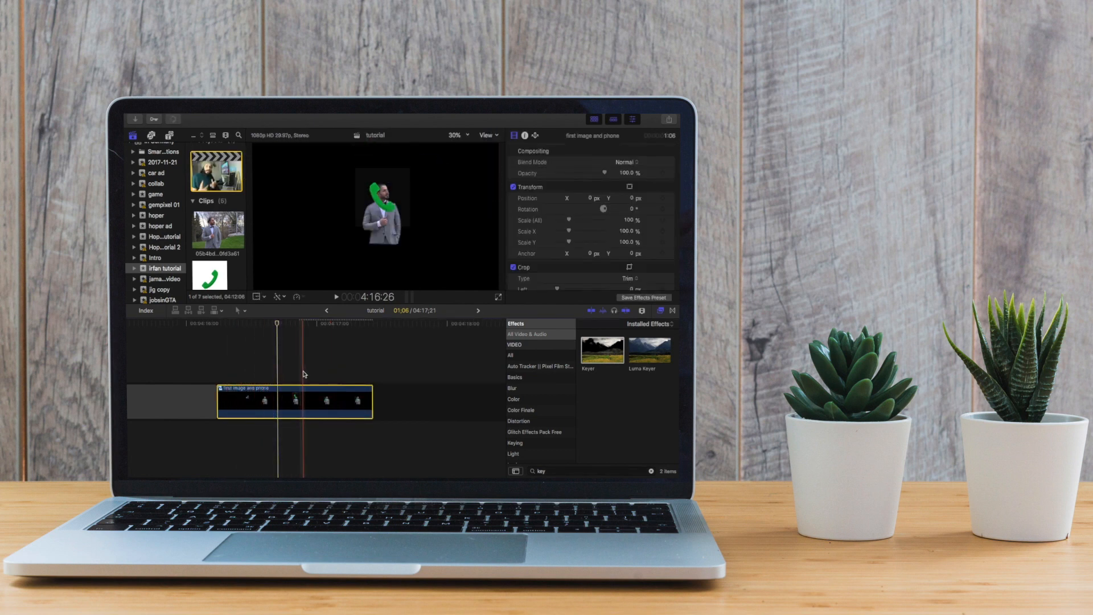
Add a transform keyframe to the compound clip at 4:17:01 and at 4:17:07 move it below the frame to about Y -808 px.
left_click(311, 379)
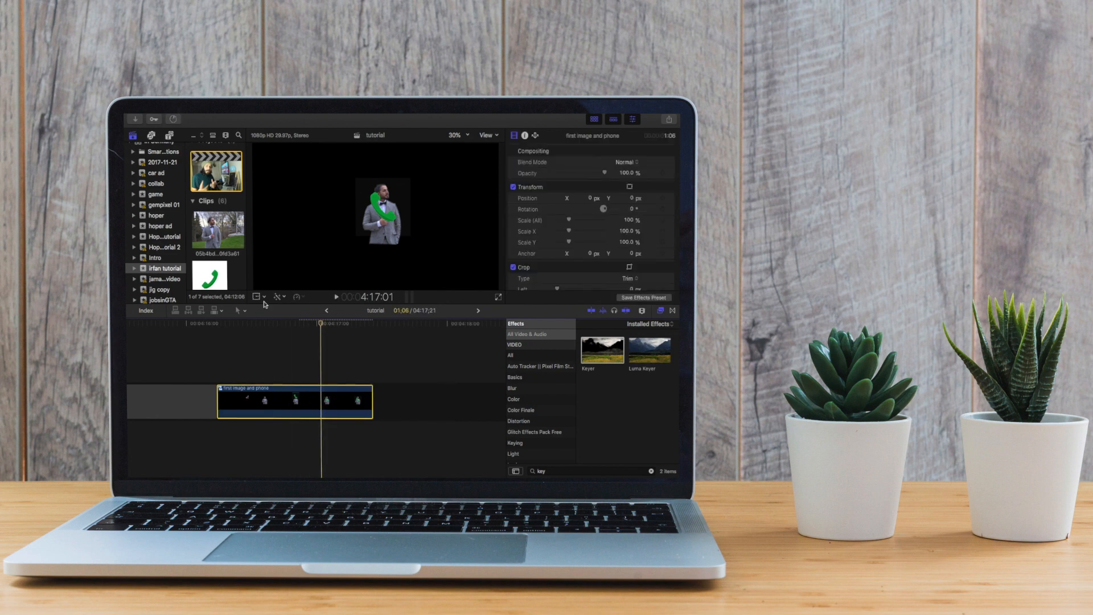
left_click(336, 356)
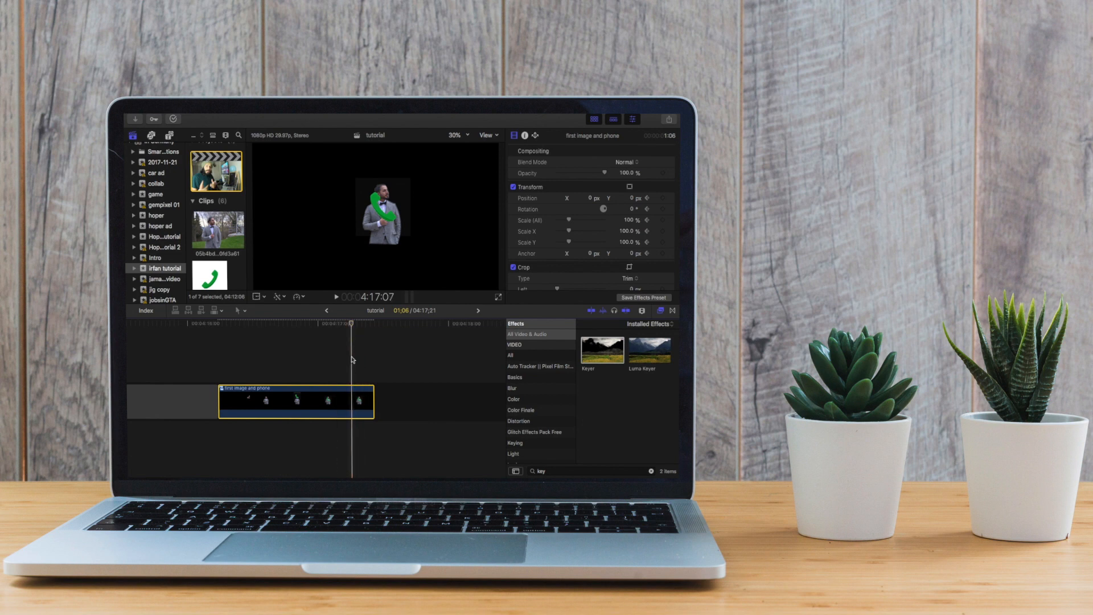
left_click(256, 297)
left_click_drag(380, 226, 381, 330)
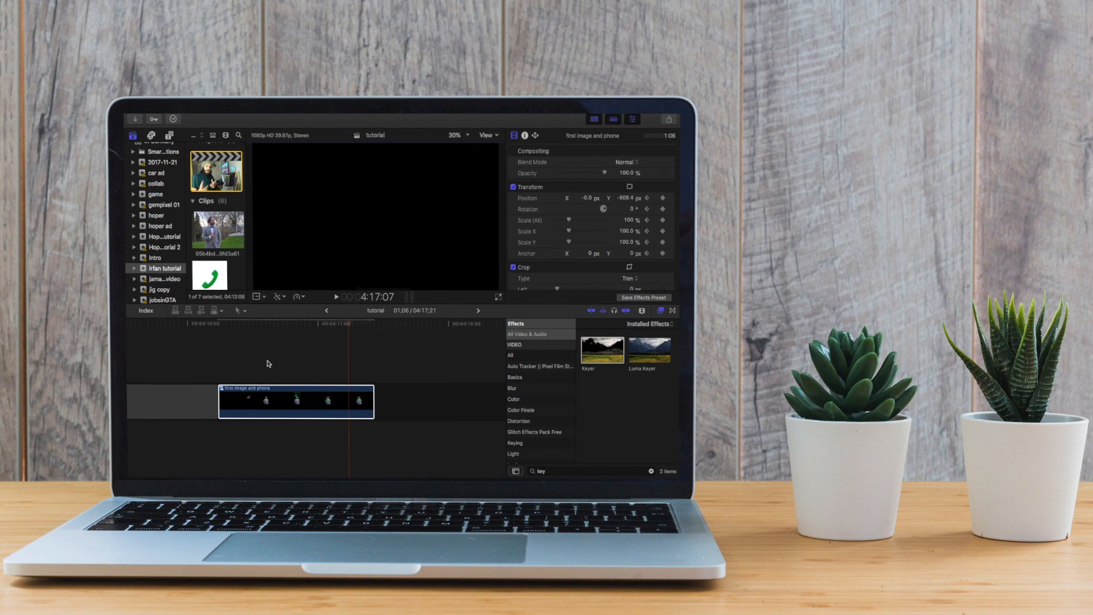
Play the animation from the start of the "first image and phone" clip.
left_click(217, 363)
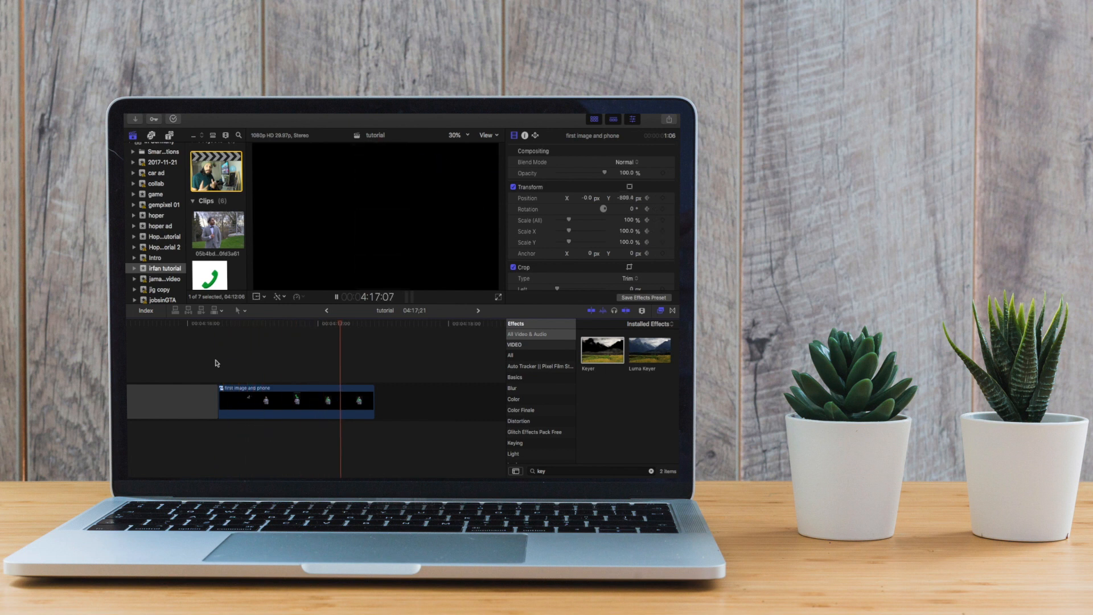
key("space")
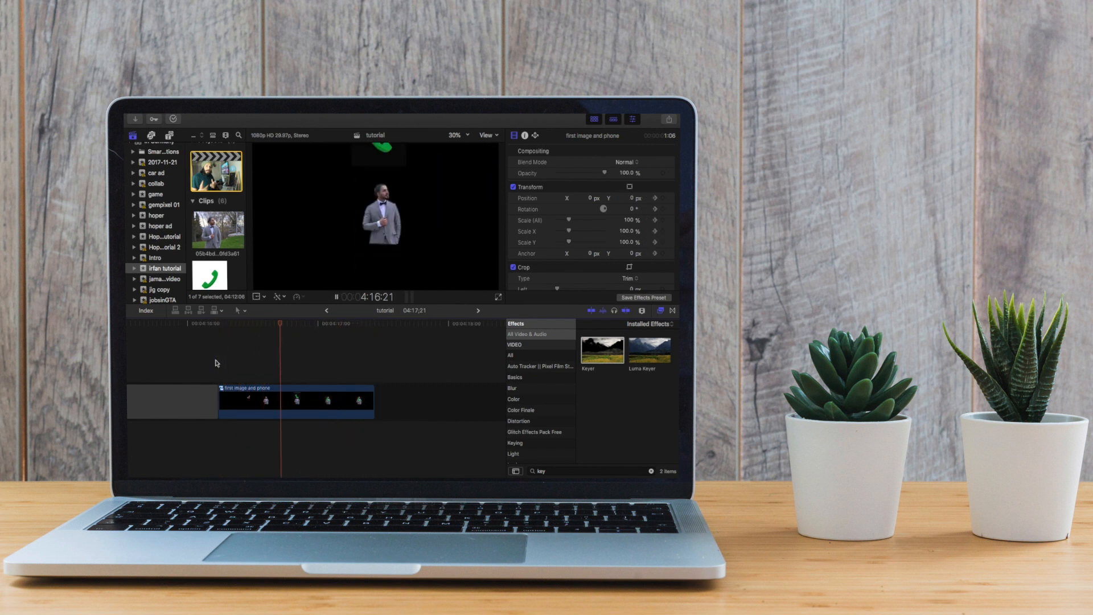
left_click(217, 363)
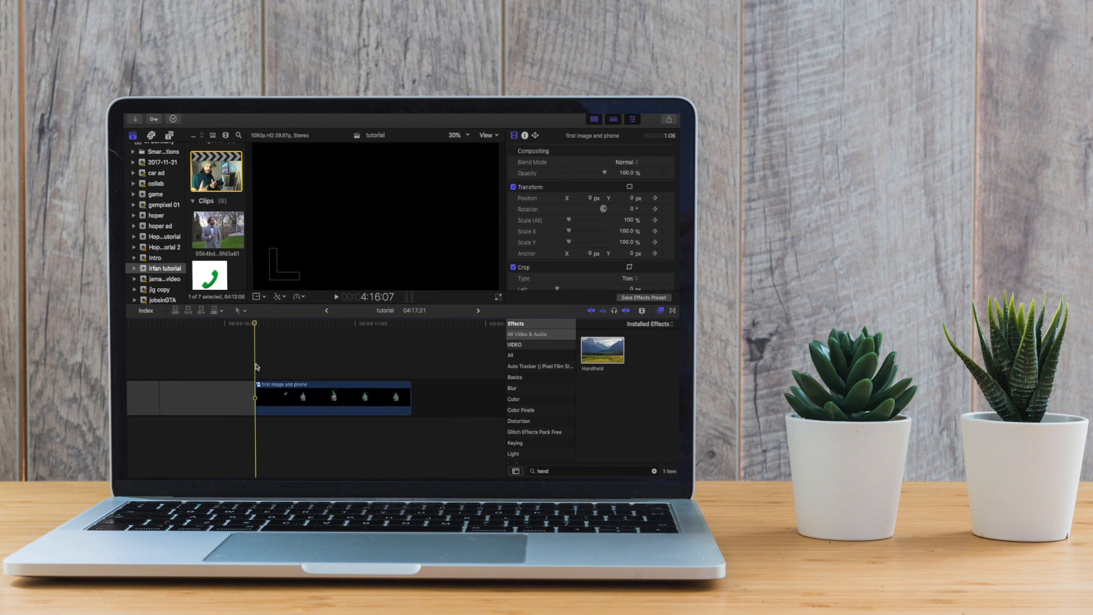
Nest the "first image and phone" clip in a new compound clip with the default name.
right_click(312, 398)
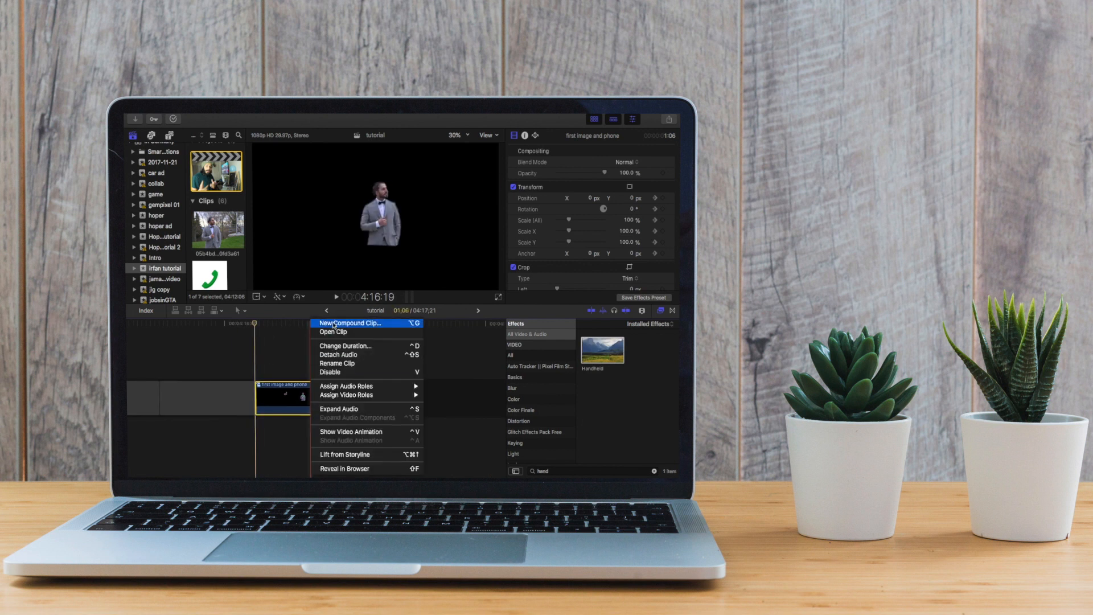
left_click(335, 323)
key("Return")
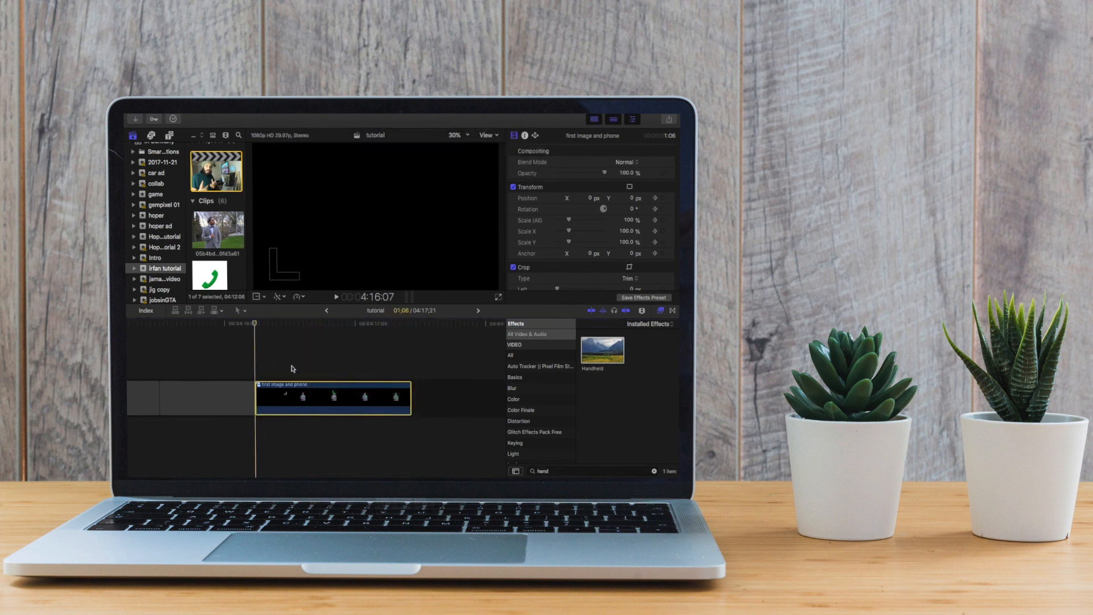
left_click(287, 429)
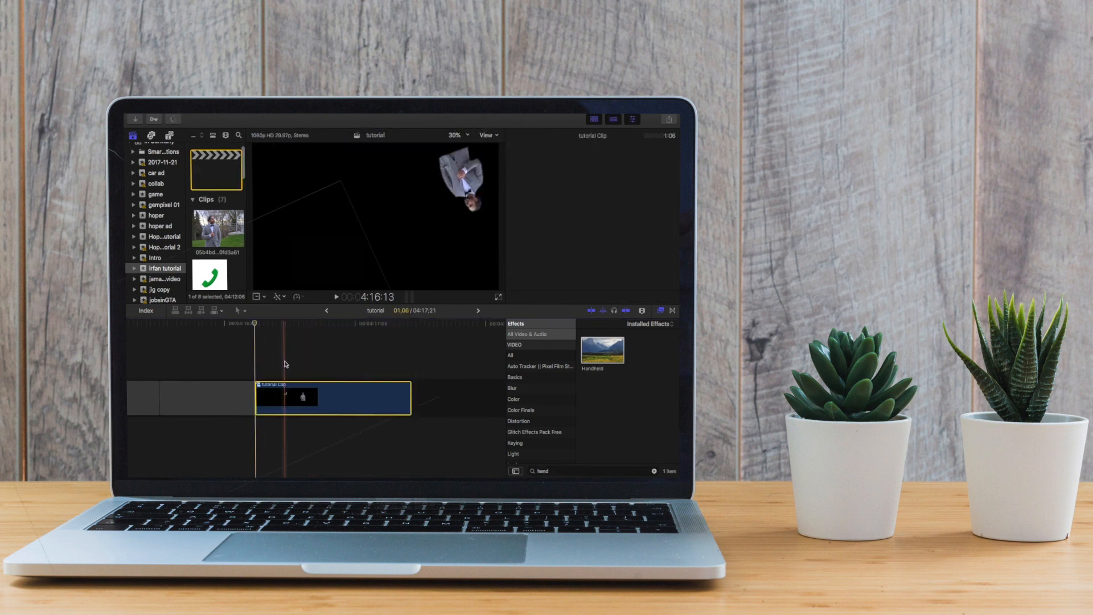
Slow the new compound clip to 50% speed, play it from its start and fine-tune its retiming.
left_click(300, 297)
left_click(397, 313)
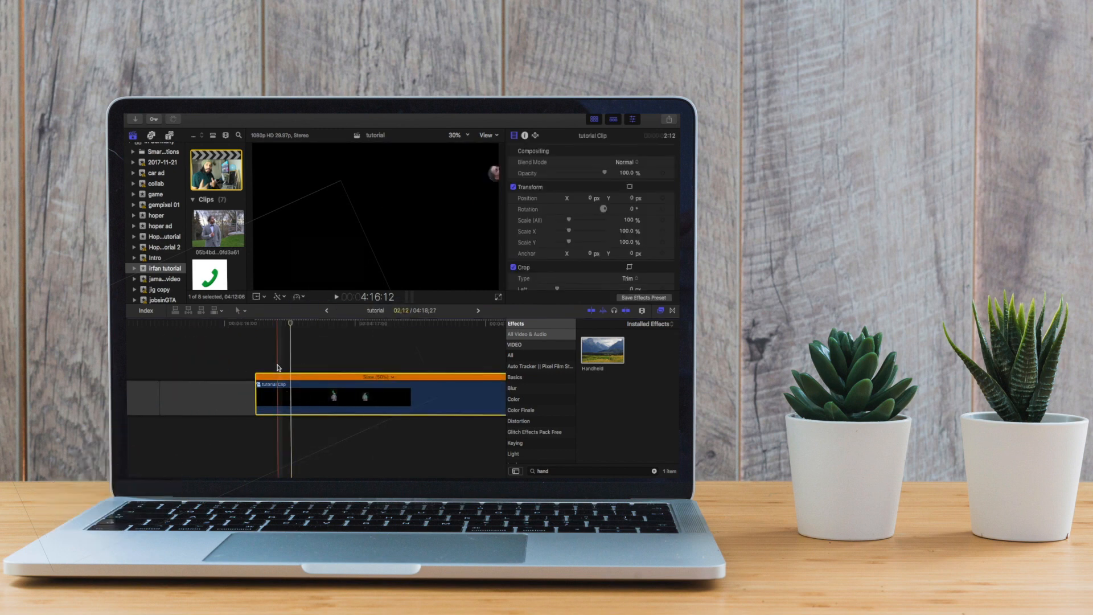
left_click(249, 365)
key("space")
left_click_drag(343, 377, 339, 379)
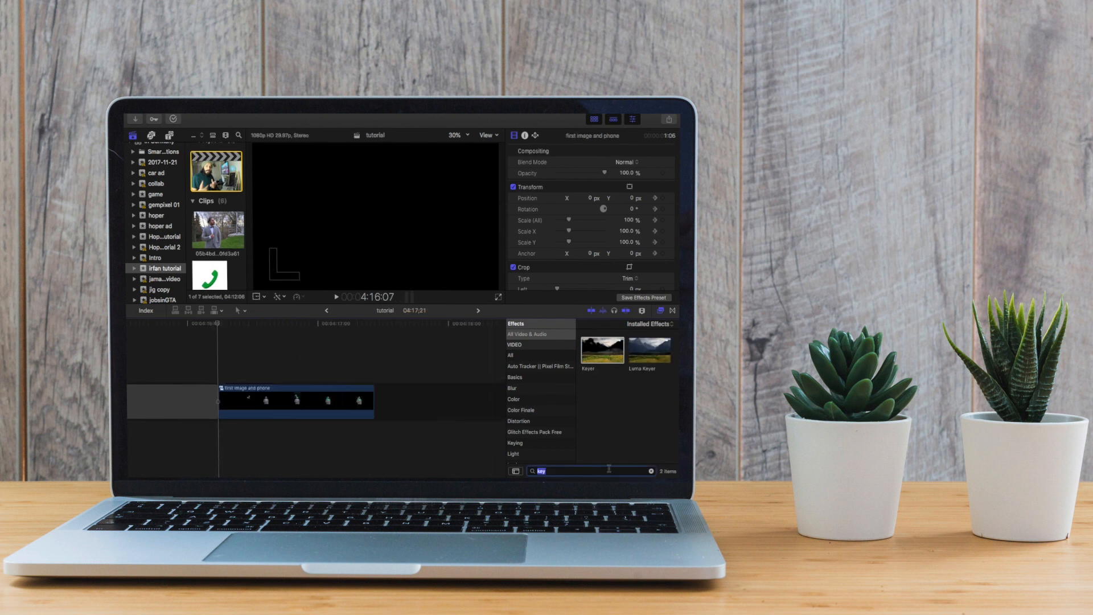
Find the Handheld effect, open the "first image and phone" compound clip and apply the effect to its image and phone clips.
type("hand")
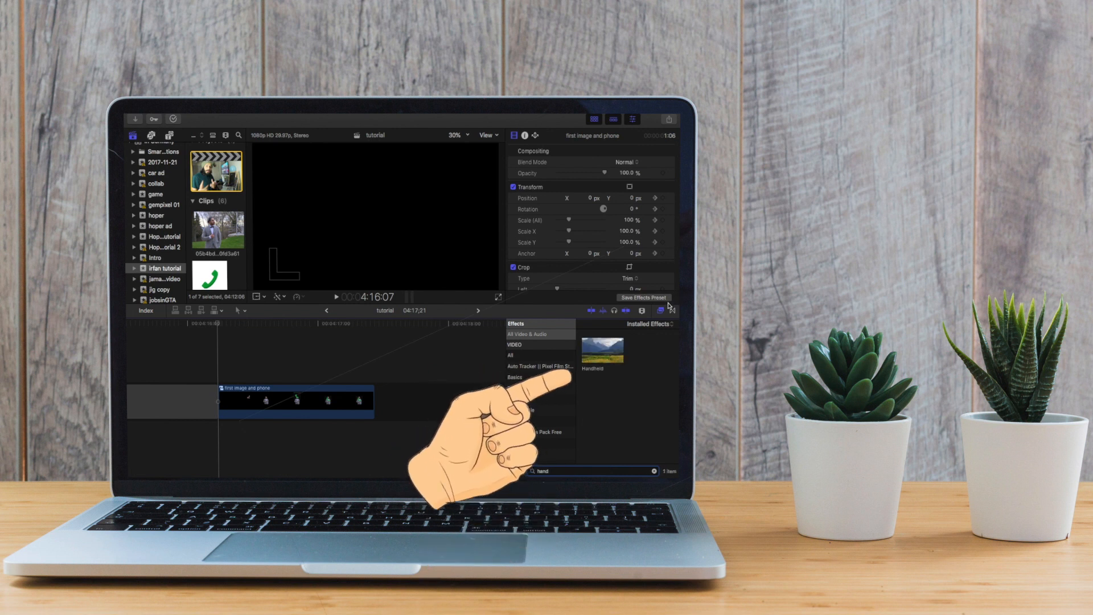
left_click_drag(607, 355, 353, 399)
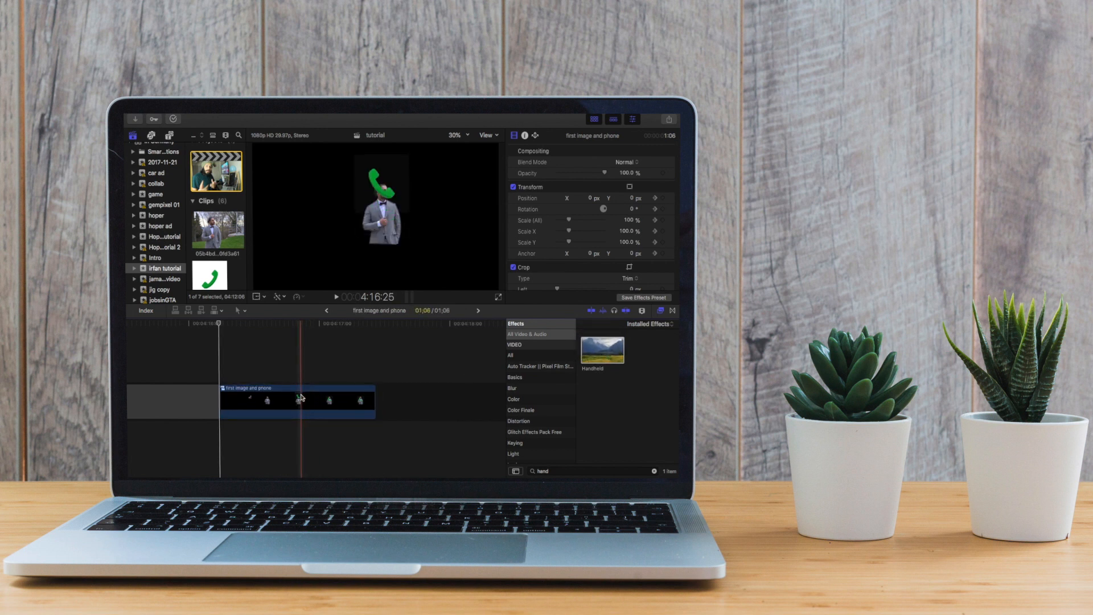
double_click(302, 398)
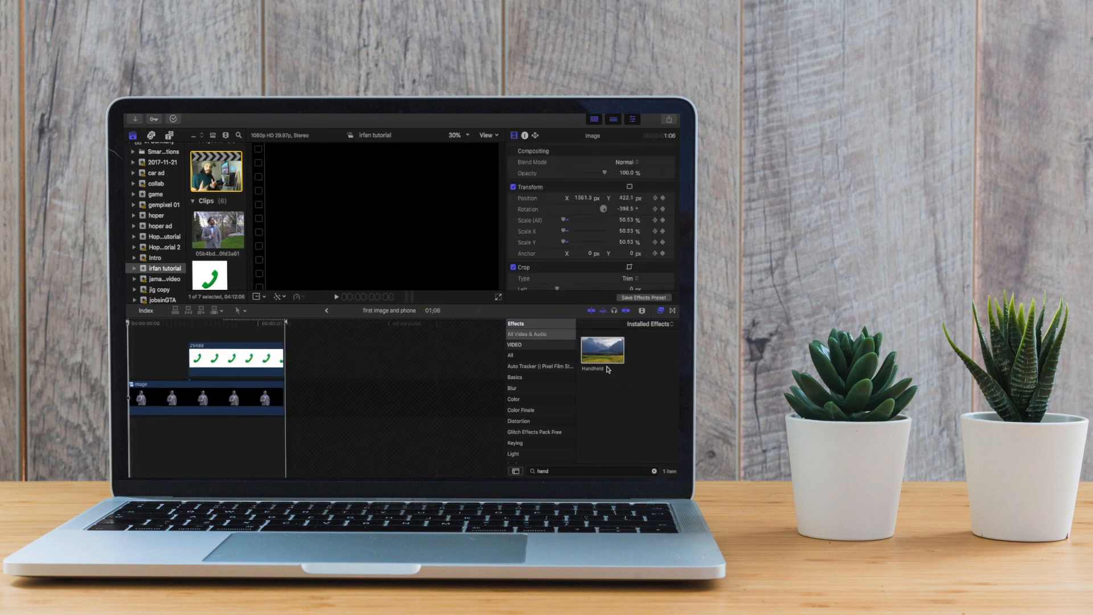
left_click_drag(588, 356, 237, 405)
left_click_drag(589, 350, 247, 362)
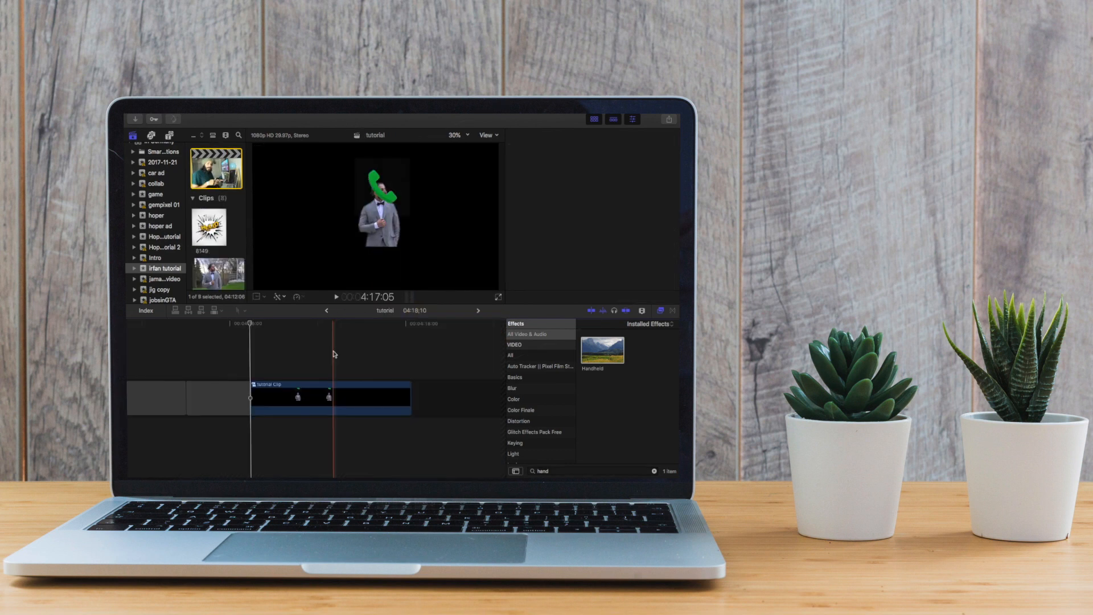
Open the tutorial Clip compound and the "first image and phone" compound clip nested inside it.
left_click(317, 402)
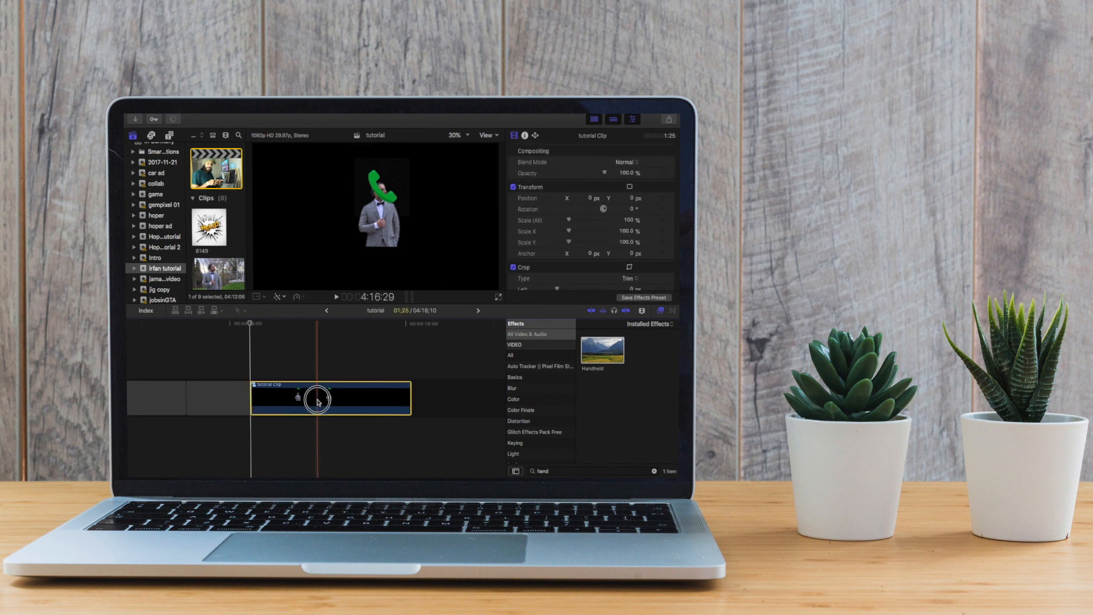
double_click(317, 402)
left_click(168, 385)
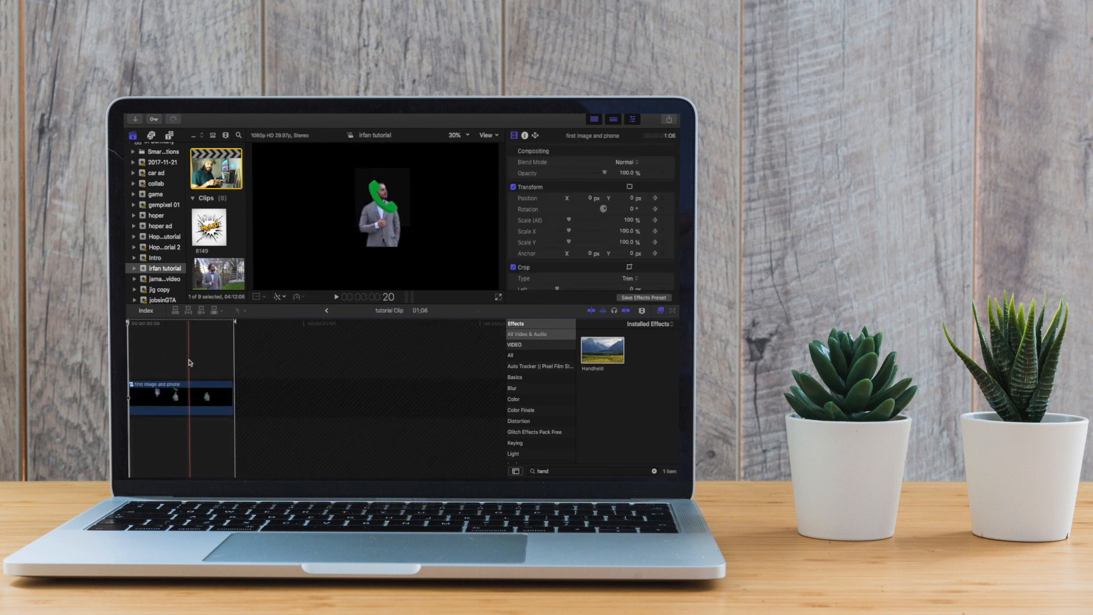
double_click(170, 385)
Place the HELLO picture above the phone clip and remove the part extending past the end of the other clips.
left_click(187, 360)
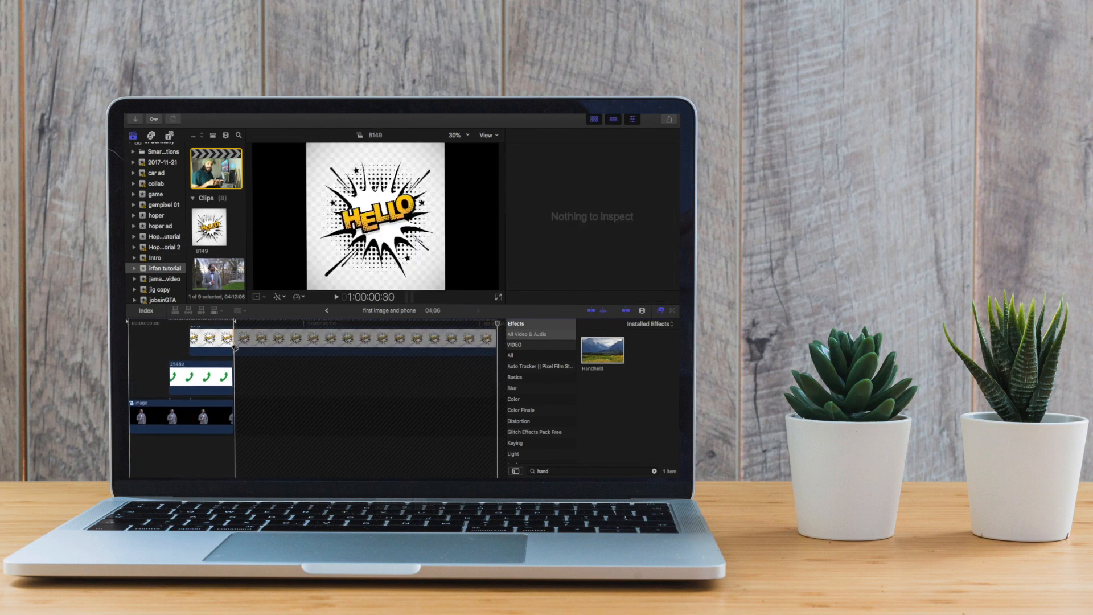
left_click(265, 415)
key("Delete")
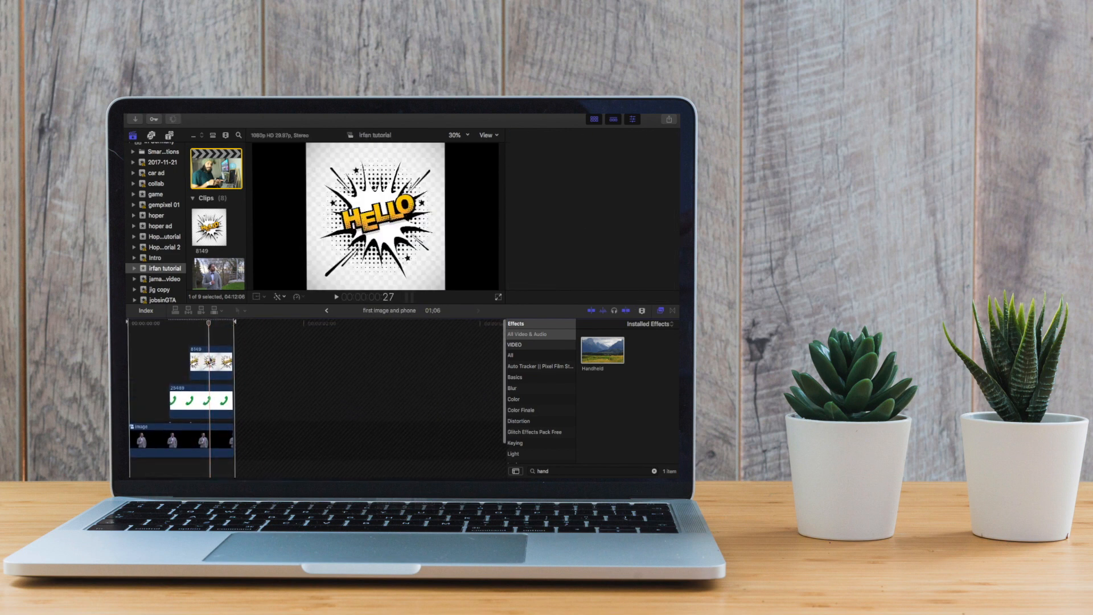
Apply the Keyer effect to the HELLO clip, keying out its sampled background with strength at 0%.
left_click(211, 360)
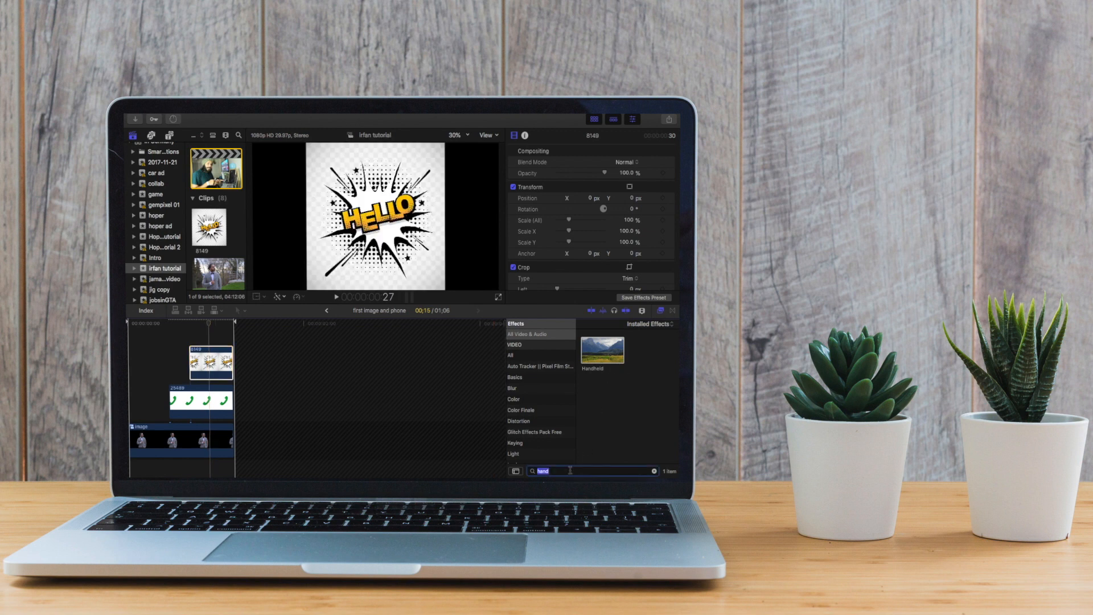
type("key")
left_click_drag(602, 350, 210, 361)
left_click_drag(605, 224, 570, 224)
left_click_drag(417, 266, 448, 278)
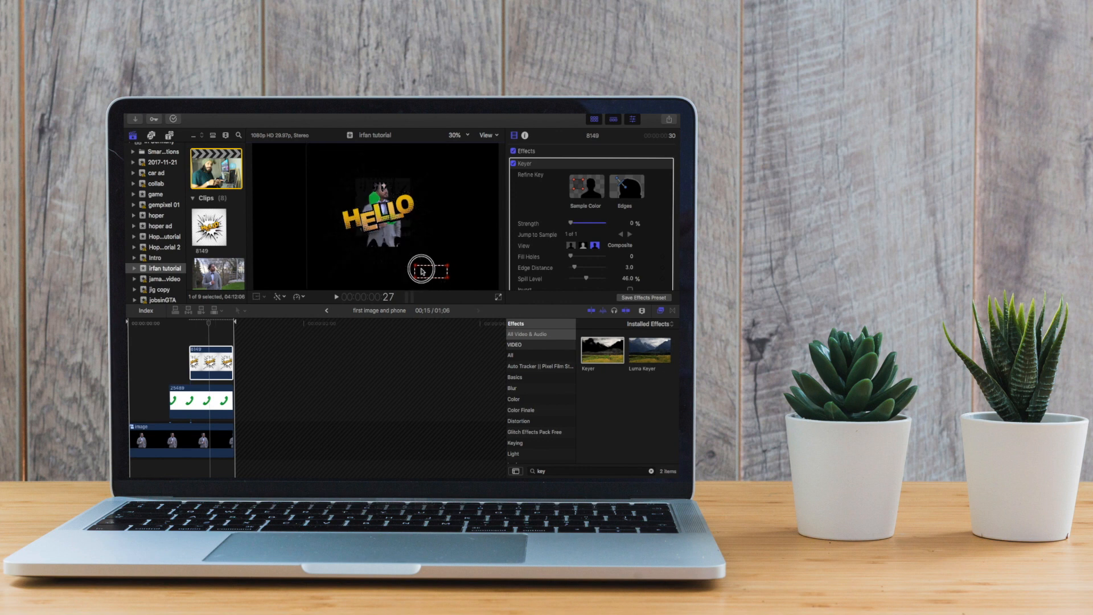
Move the HELLO clip beneath the image clip in the timeline, and scale it down behind the man's head, offset up and left.
left_click_drag(211, 364, 211, 441)
left_click(256, 296)
left_click_drag(445, 290, 419, 261)
left_click_drag(347, 196, 333, 165)
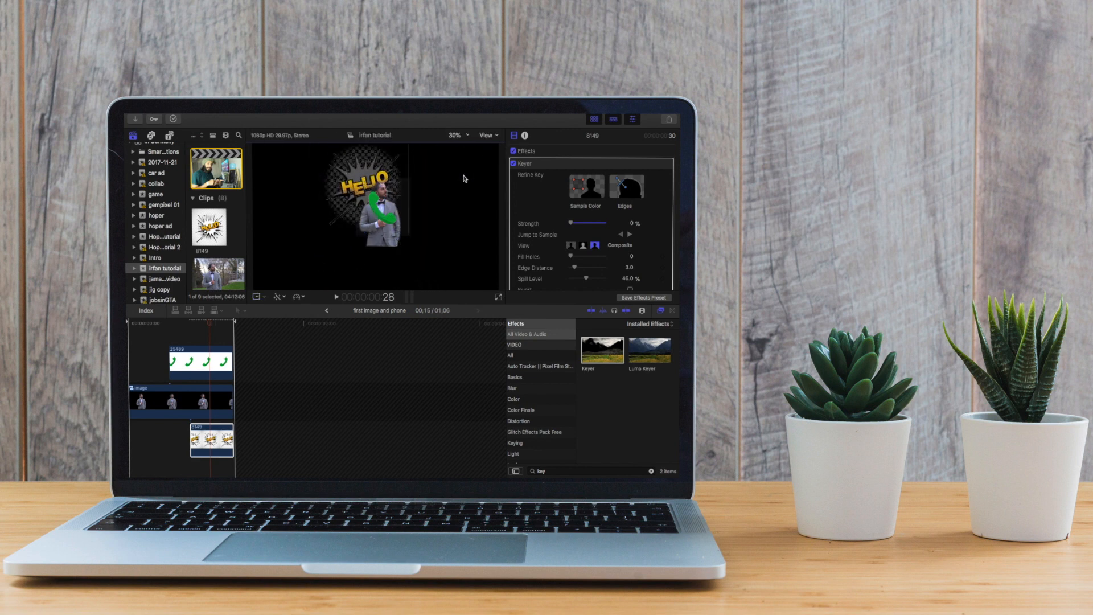
Find the Handheld effect and apply it to the HELLO clip.
left_click(212, 442)
left_click(651, 471)
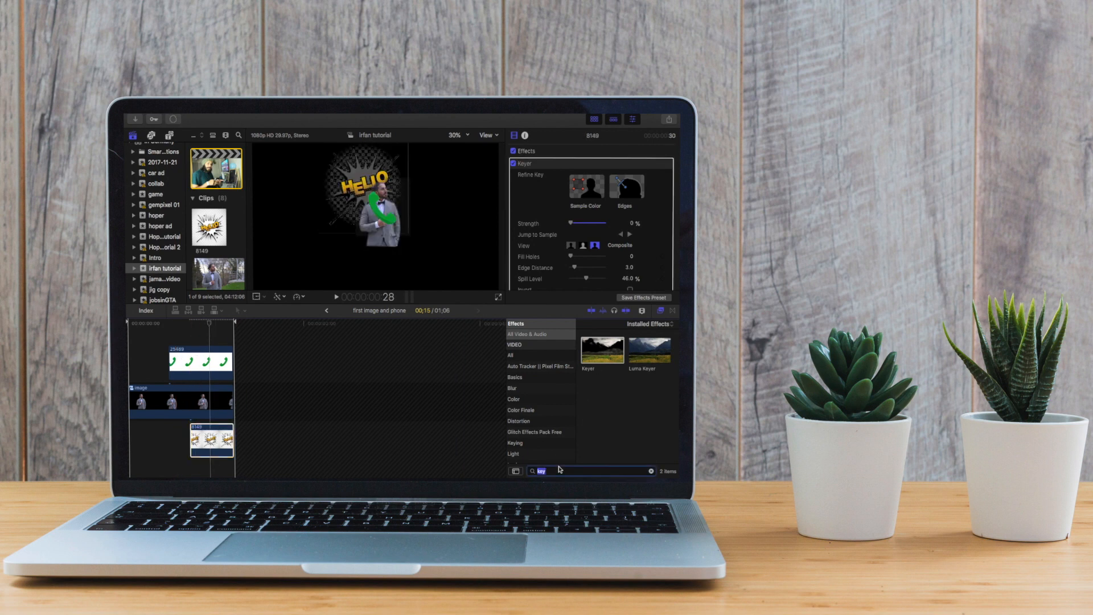
type("hand")
left_click_drag(602, 350, 211, 441)
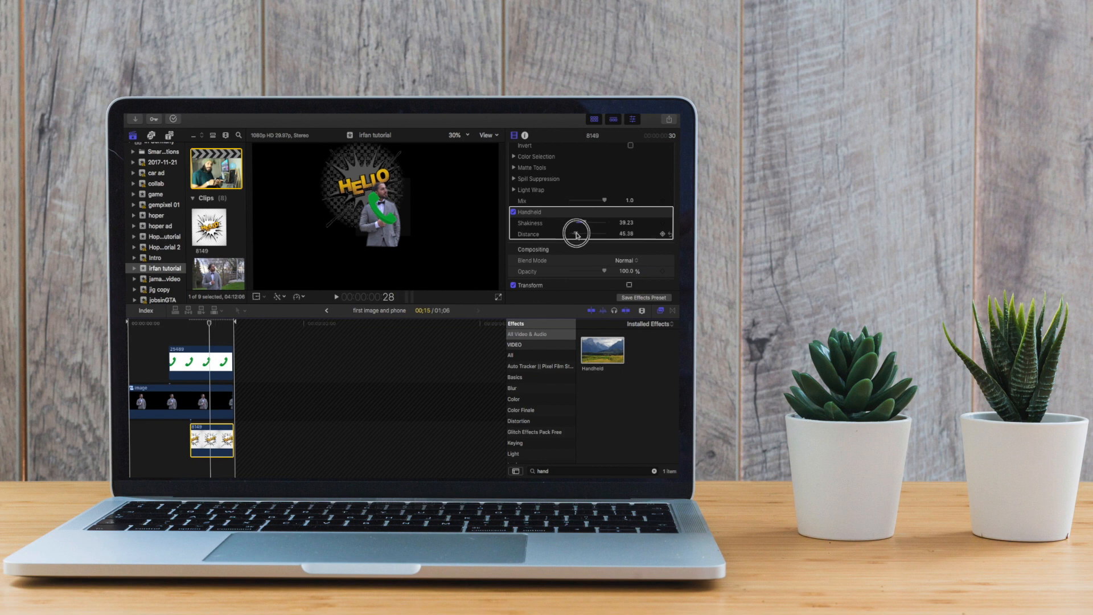
Return from the nested compound clip to the main project, then reopen the tutorial Clip compound.
left_click(327, 311)
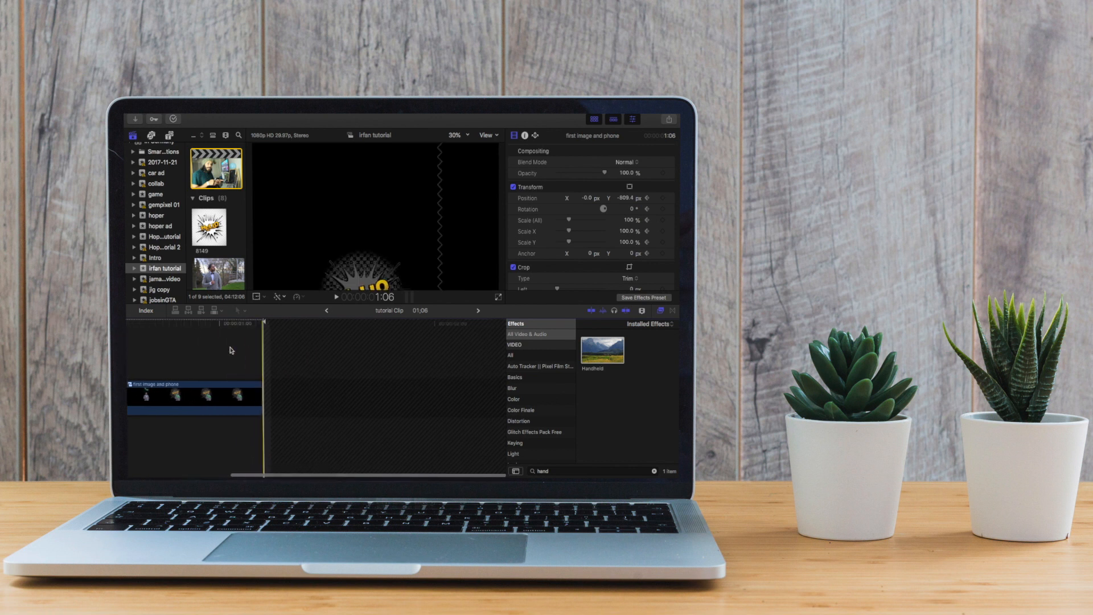
left_click(327, 310)
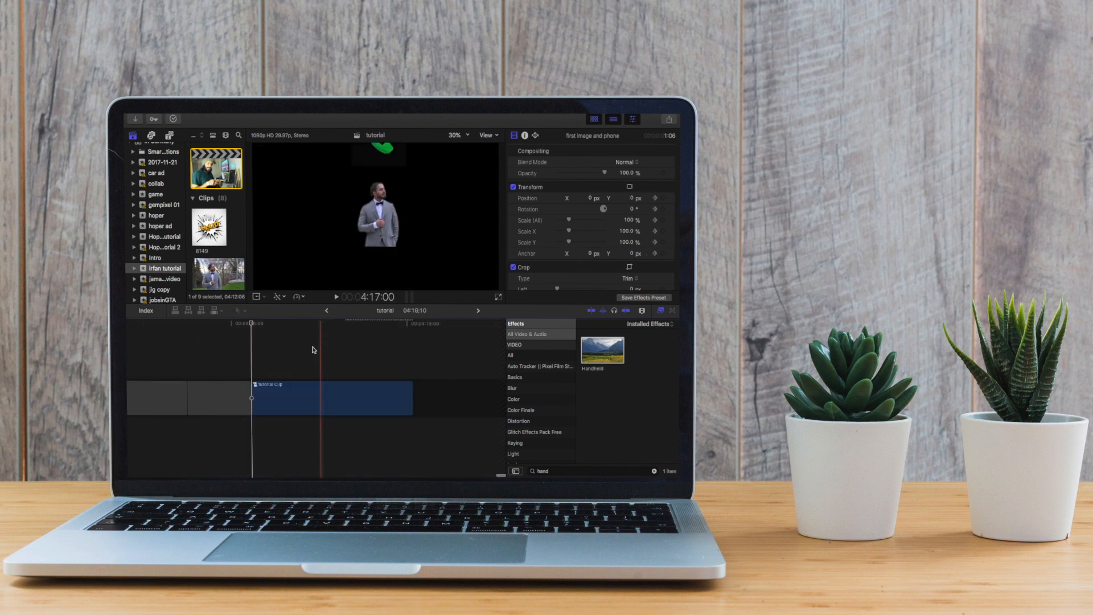
left_click(313, 398)
left_click(255, 298)
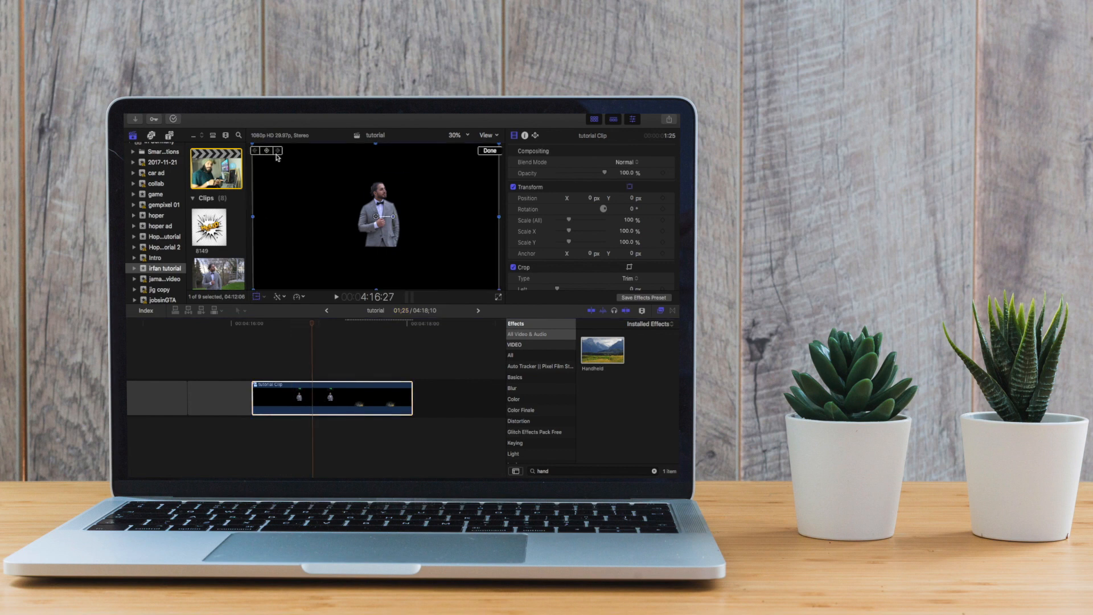
left_click(330, 402)
double_click(330, 402)
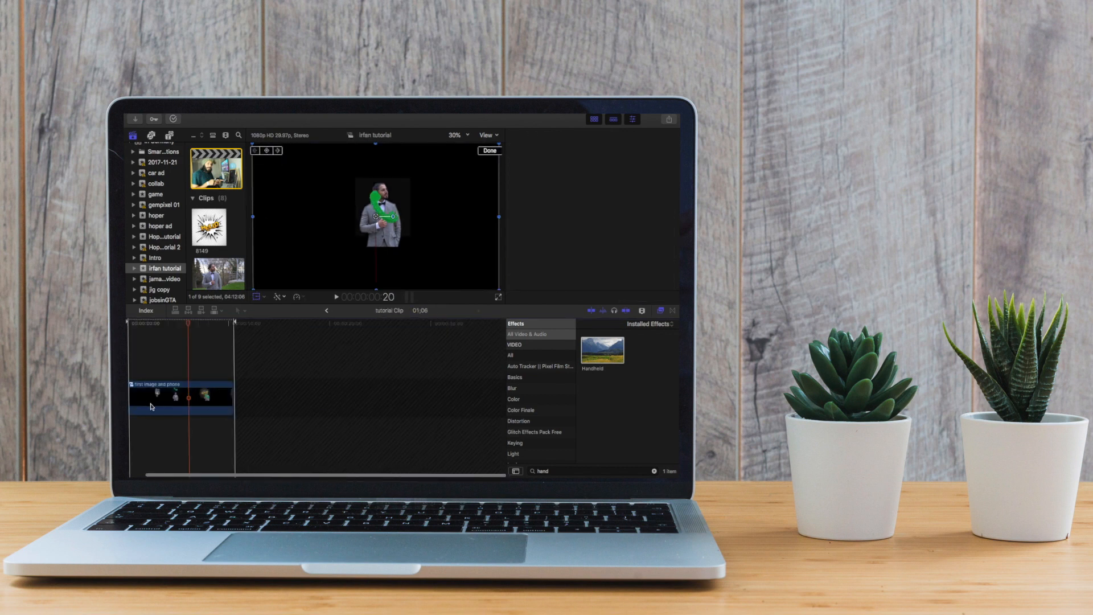
Move the final position keyframe of the first image and phone clip down to about Y -1107 px, fully below the frame.
left_click(279, 150)
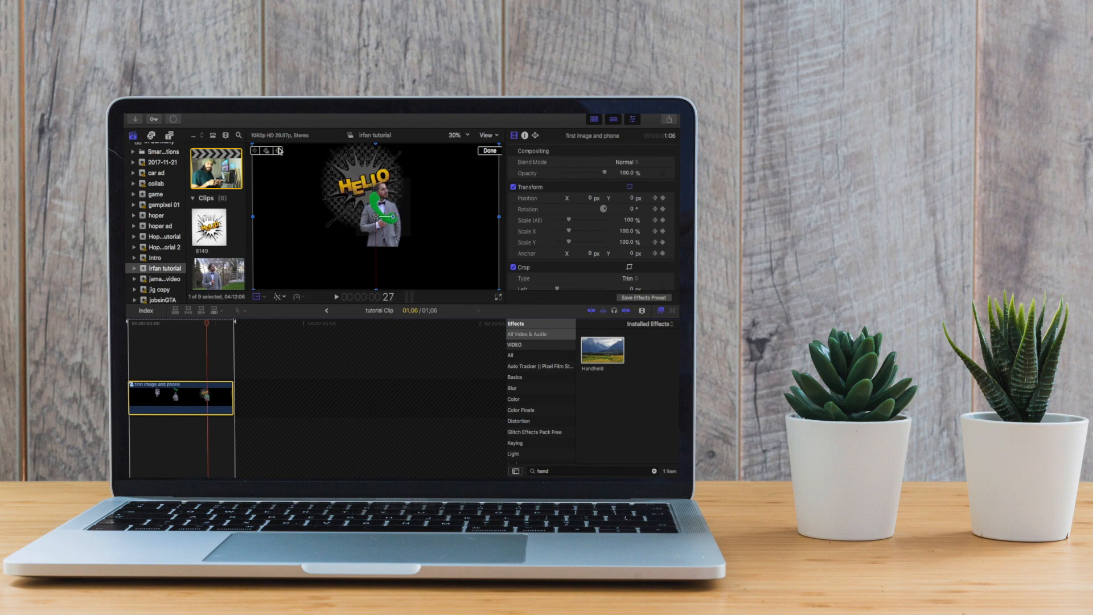
left_click(279, 150)
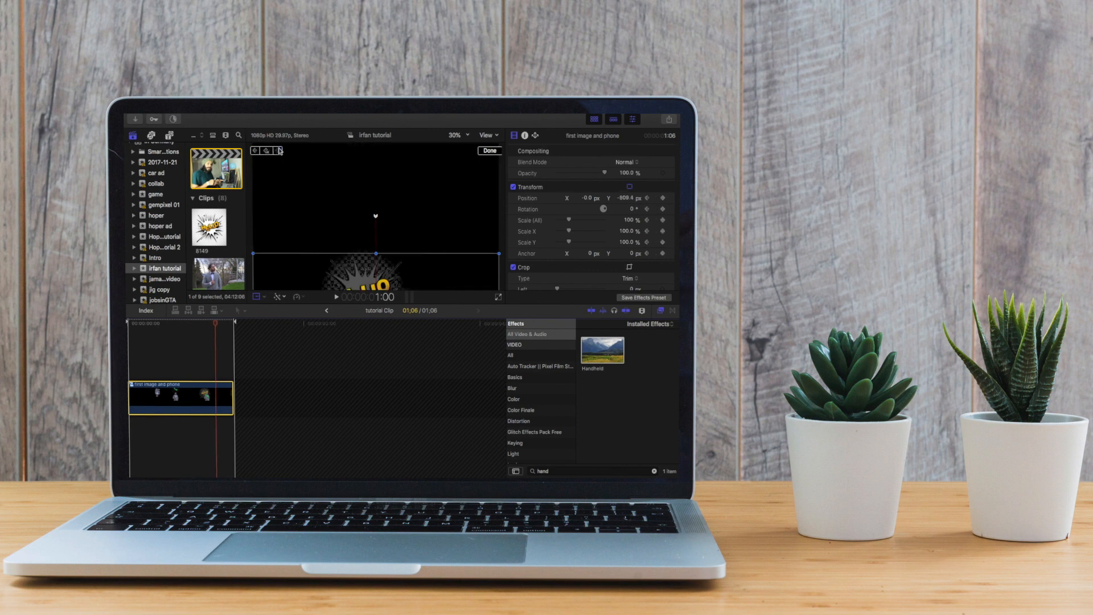
left_click_drag(399, 275, 401, 318)
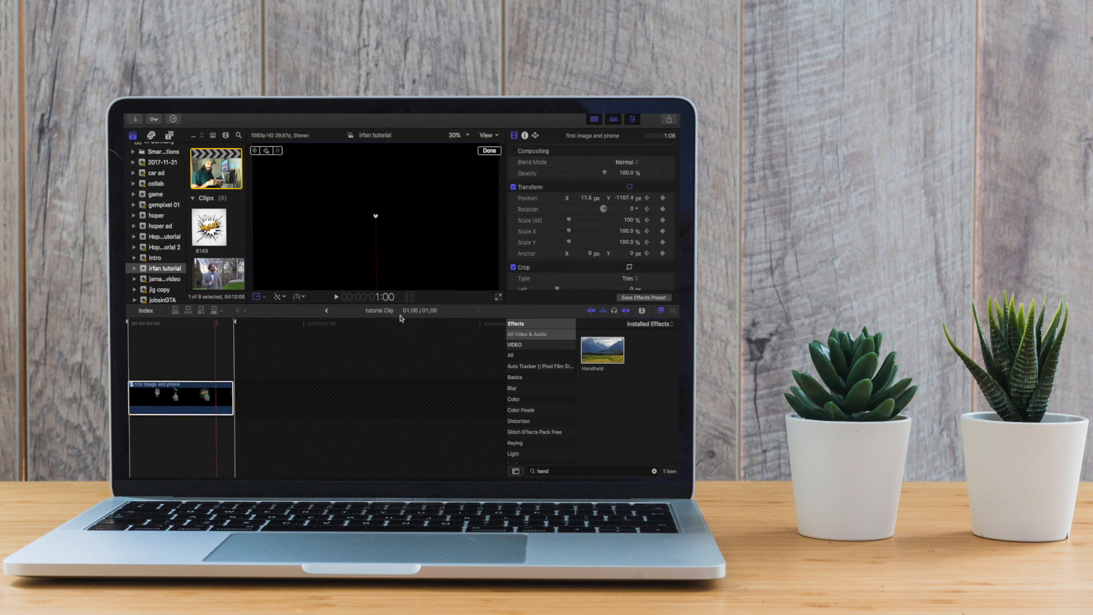
left_click(326, 313)
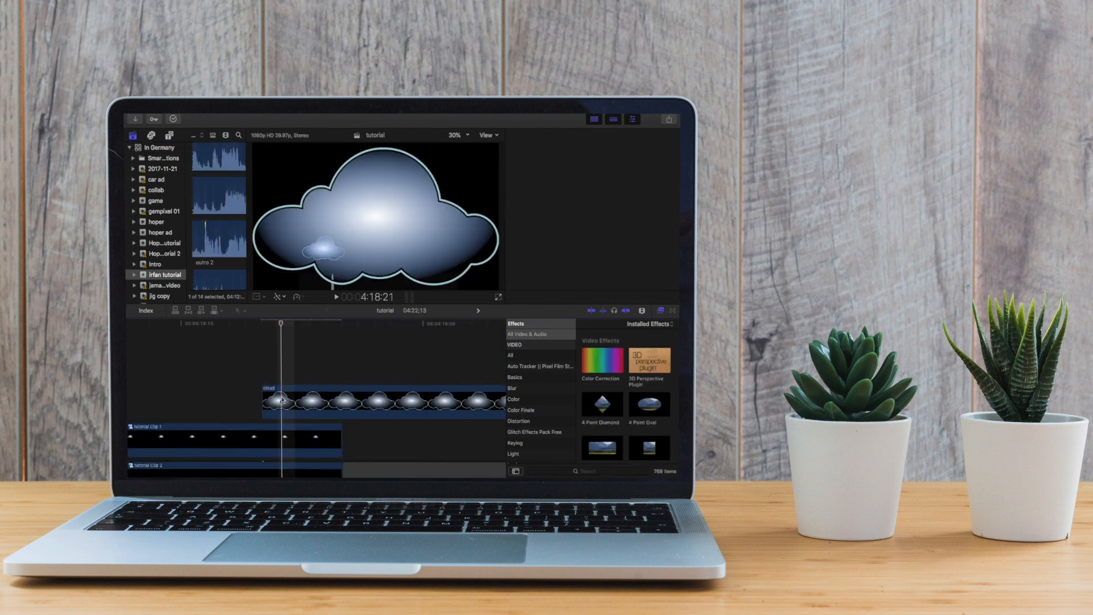
Scale the cloud picture down to 13.56% and move one of its copies to the frame's upper-left area.
left_click_drag(498, 287, 395, 226)
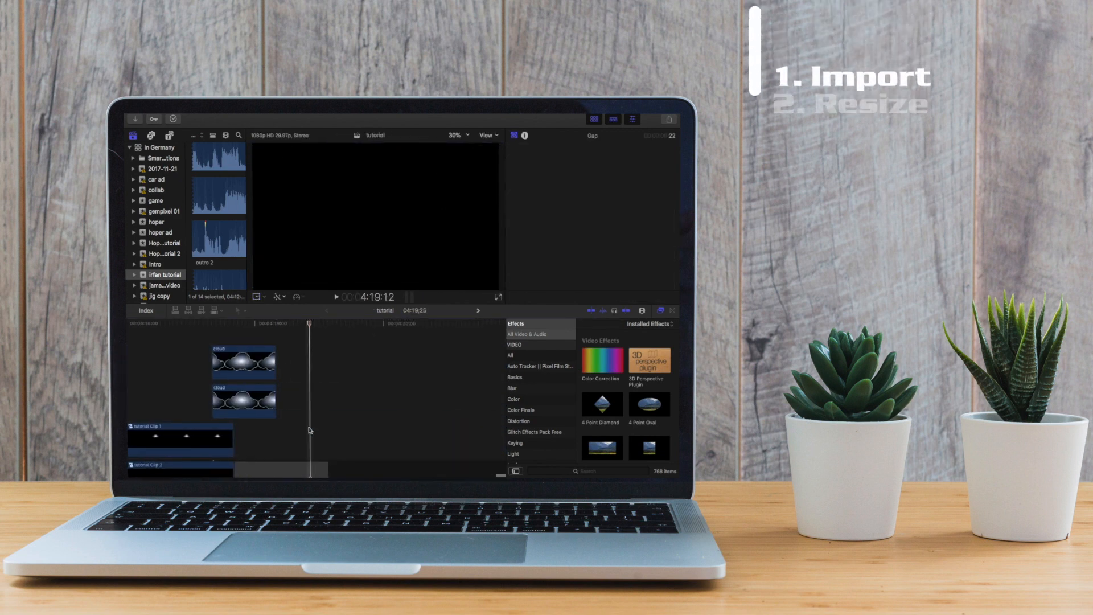
left_click(290, 340)
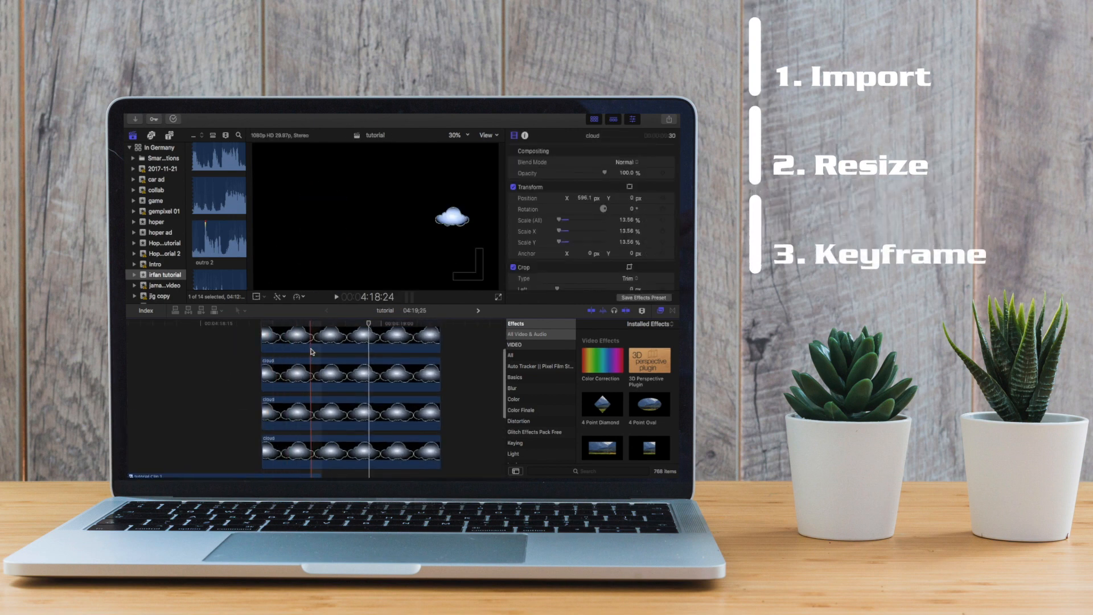
left_click(269, 449)
key("shift+t")
left_click_drag(452, 216, 295, 160)
Set the viewer zoom to 12.5% and move further cloud copies to spots along the frame's upper edge.
left_click(269, 412)
left_click(459, 135)
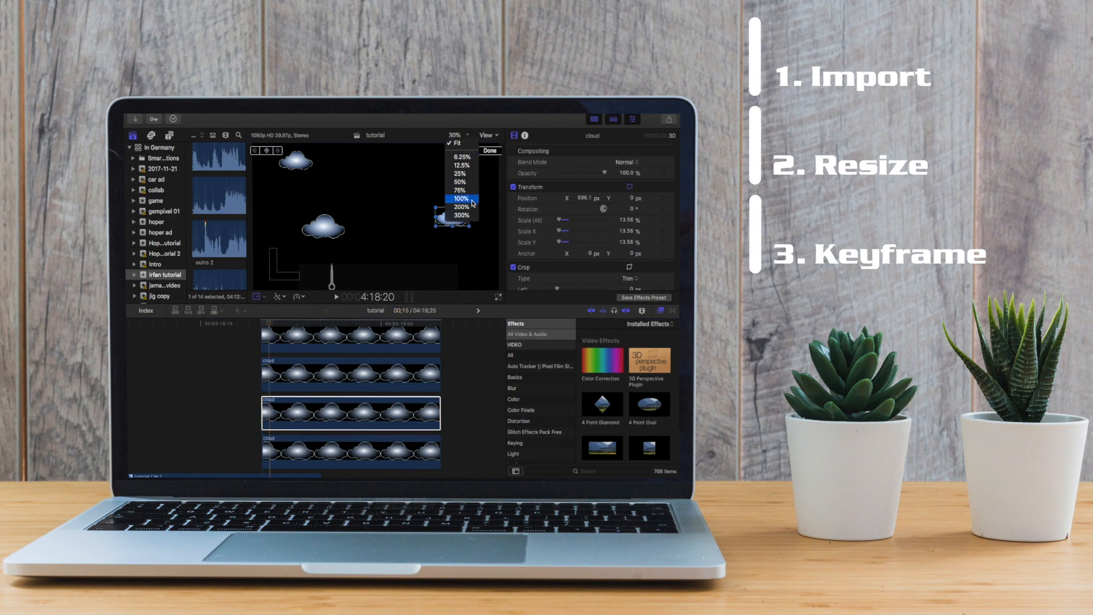
left_click(462, 175)
left_click(459, 135)
left_click(461, 164)
left_click_drag(408, 217, 412, 188)
left_click(269, 374)
left_click(269, 337)
scroll(325, 353, "up", 2)
left_click(325, 354)
scroll(306, 340, "up", 1)
scroll(307, 340, "down", 4)
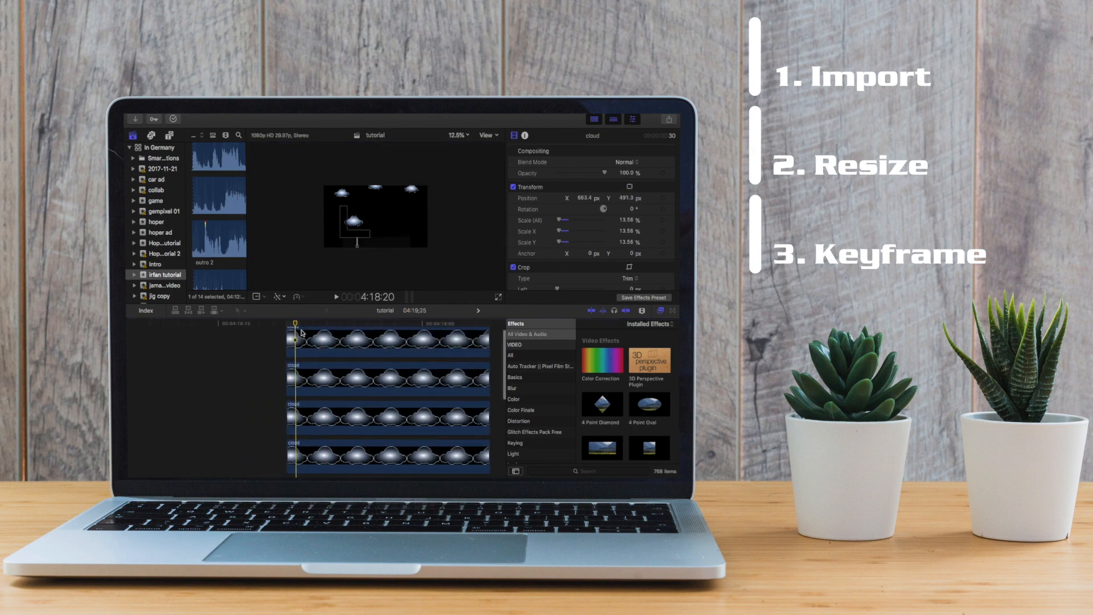
Move the clouds out above the frame, placing the right-hand one at about X 691, Y 1077 px.
left_click(284, 410)
left_click(257, 295)
left_click_drag(342, 192, 407, 154)
scroll(342, 372, "up", 2)
left_click(307, 381)
left_click(307, 343)
scroll(307, 364, "up", 2)
left_click(310, 349)
scroll(314, 392, "down", 3)
scroll(315, 391, "right", 2)
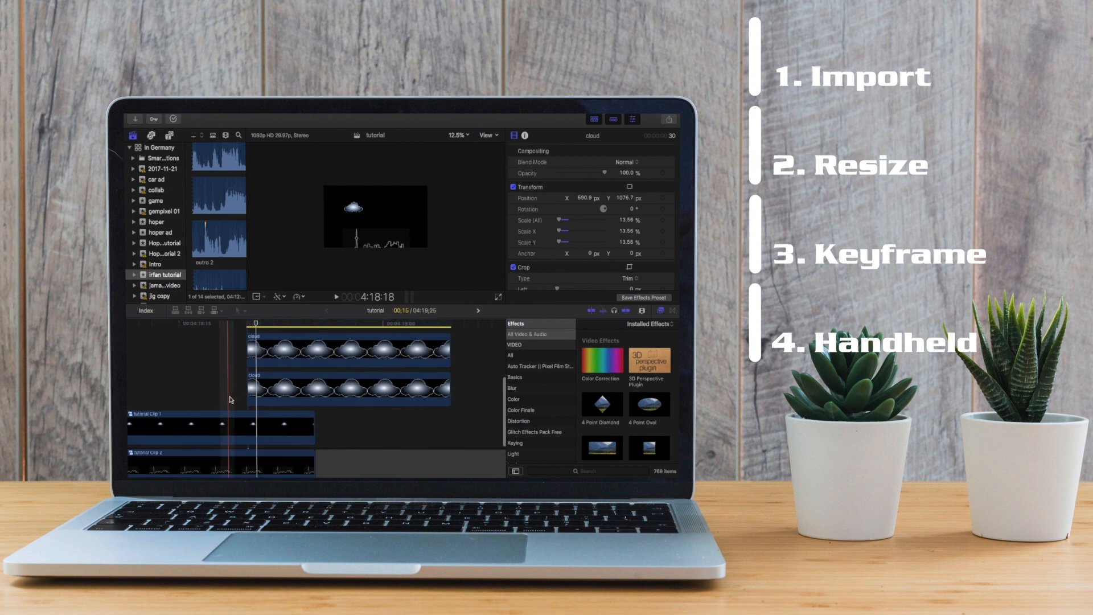
Bring three clouds down into the frame, placing them at the lower left, lower right and centre.
left_click(342, 389)
left_click_drag(346, 231, 343, 232)
left_click(353, 350)
left_click_drag(415, 176, 414, 224)
scroll(358, 364, "up", 2)
left_click(359, 352)
left_click_drag(379, 171, 377, 211)
scroll(363, 356, "up", 2)
left_click(363, 355)
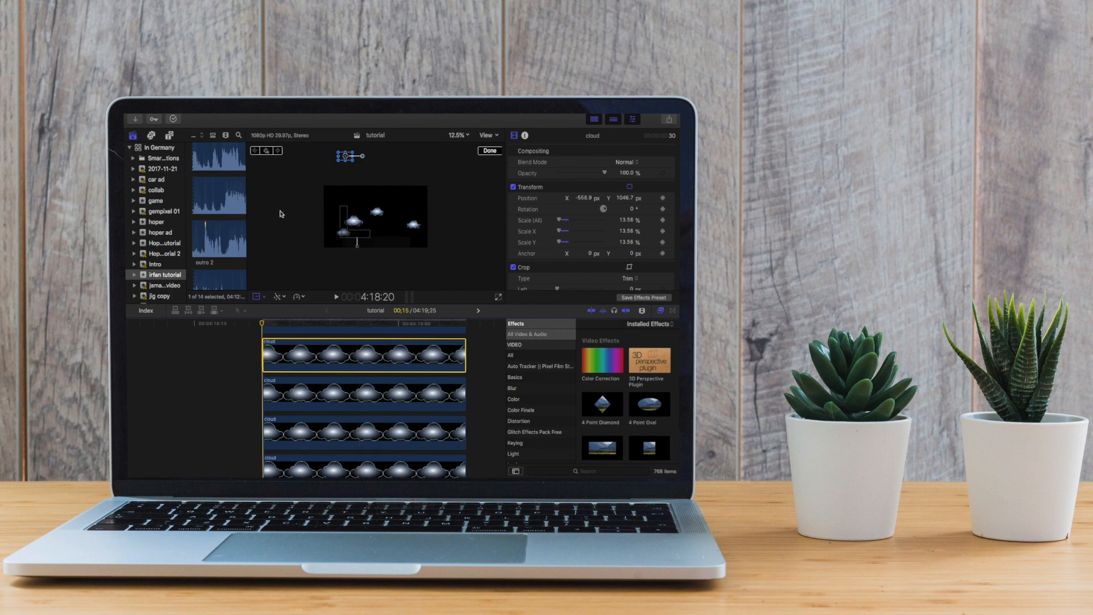
Set the clouds' starting keyframes above the frame and bring the top pair down to the two upper corners.
scroll(338, 420, "down", 3)
left_click(256, 324)
left_click_drag(344, 232, 345, 178)
left_click(414, 224)
left_click_drag(415, 225, 412, 178)
left_click(377, 212)
left_click_drag(380, 215, 413, 190)
left_click(407, 155)
left_click_drag(344, 156, 345, 193)
left_click(377, 212)
left_click(343, 232)
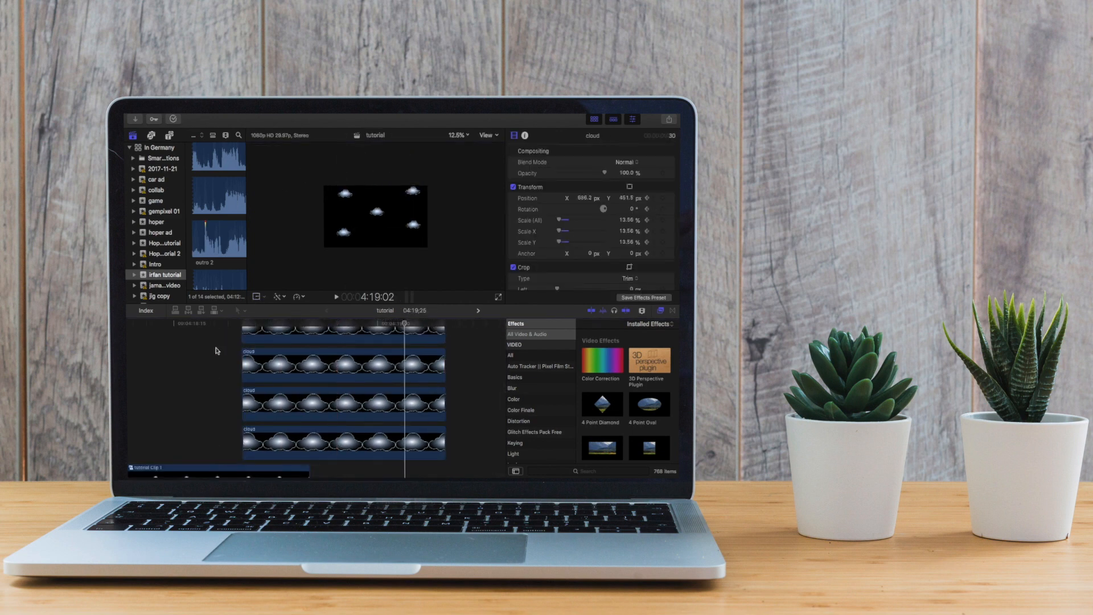
Extend the ends of the stacked cloud clips in the timeline and play the animation.
key("super+minus")
scroll(215, 349, "down", 3)
scroll(182, 349, "up", 3)
key("super+minus")
scroll(183, 347, "left", 3)
key("super+equal")
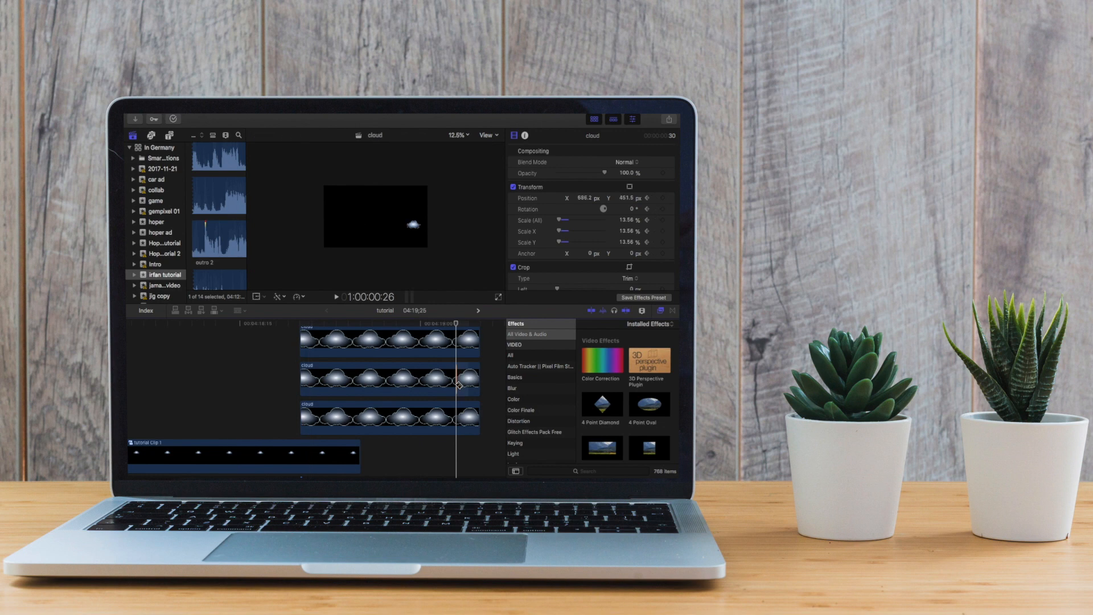
key("a")
key("super+minus")
key("super+minus")
scroll(398, 384, "up", 2)
left_click_drag(361, 444, 391, 445)
left_click_drag(361, 398, 391, 399)
scroll(403, 364, "right", 1)
left_click_drag(361, 347, 373, 395)
scroll(403, 363, "down", 2)
scroll(349, 369, "up", 3)
scroll(364, 390, "down", 2)
key("space")
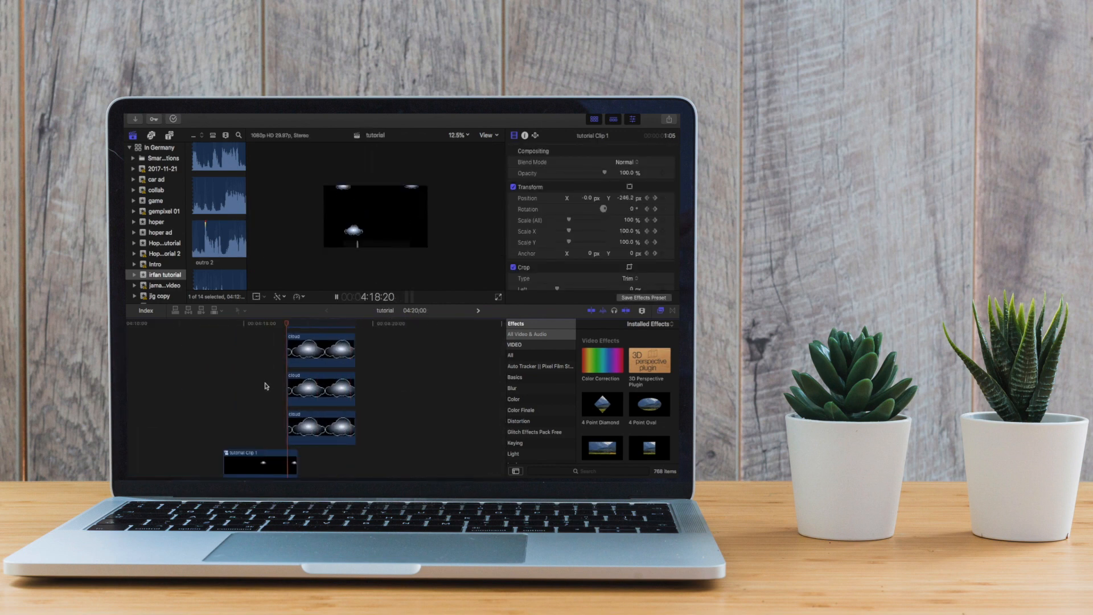
Add the airplane picture to the timeline, shorten it, and place it between the cloud clips and tutorial Clip 1.
scroll(211, 384, "up", 1)
key("super+minus")
scroll(331, 372, "down", 3)
left_click_drag(463, 180, 378, 444)
left_click_drag(500, 408, 418, 408)
left_click_drag(378, 408, 321, 365)
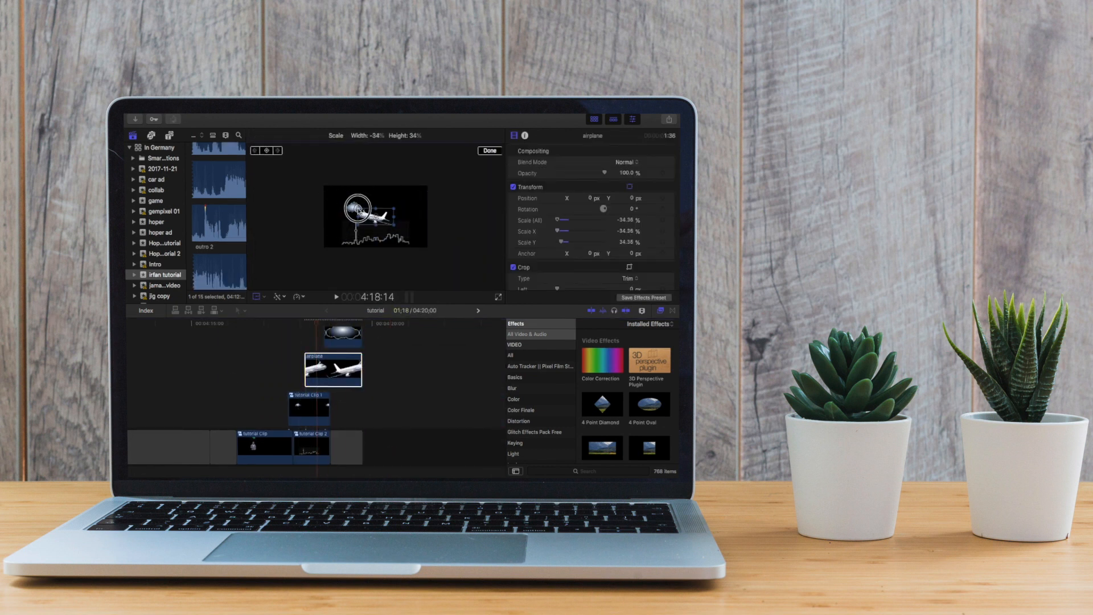
Scale the airplane to 29.44% mirrored horizontally, move it below the frame at about Y -563 px, and shift its clip later.
left_click_drag(358, 209, 361, 211)
key("super+equal")
left_click_drag(334, 366, 391, 366)
left_click(377, 341)
left_click_drag(376, 221, 378, 249)
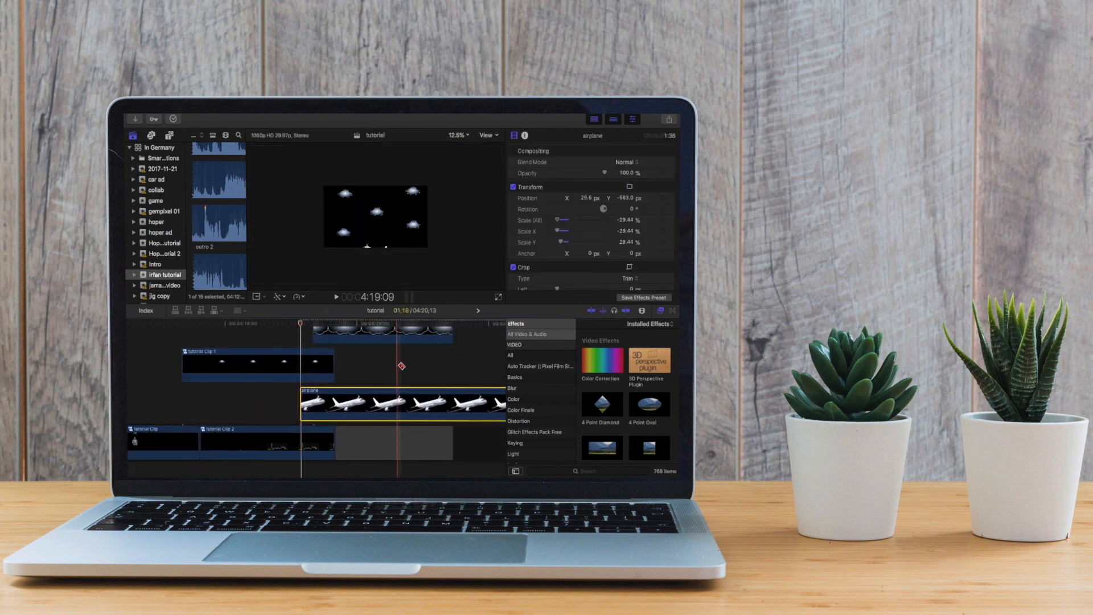
left_click_drag(292, 407, 328, 407)
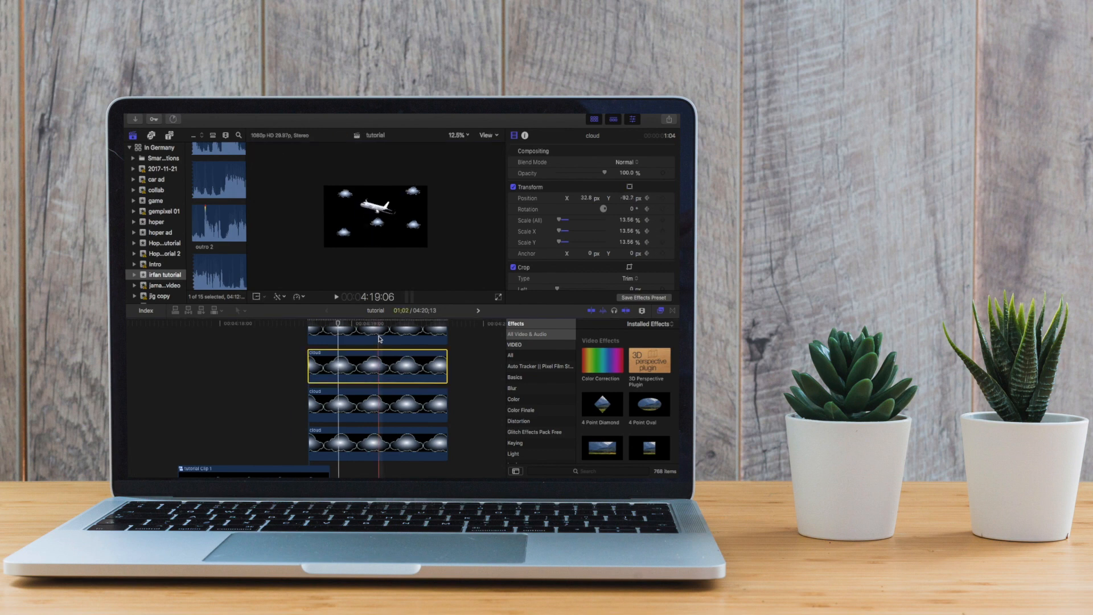
Lengthen the stacked cloud clips to a duration of 1:26.
key("Delete")
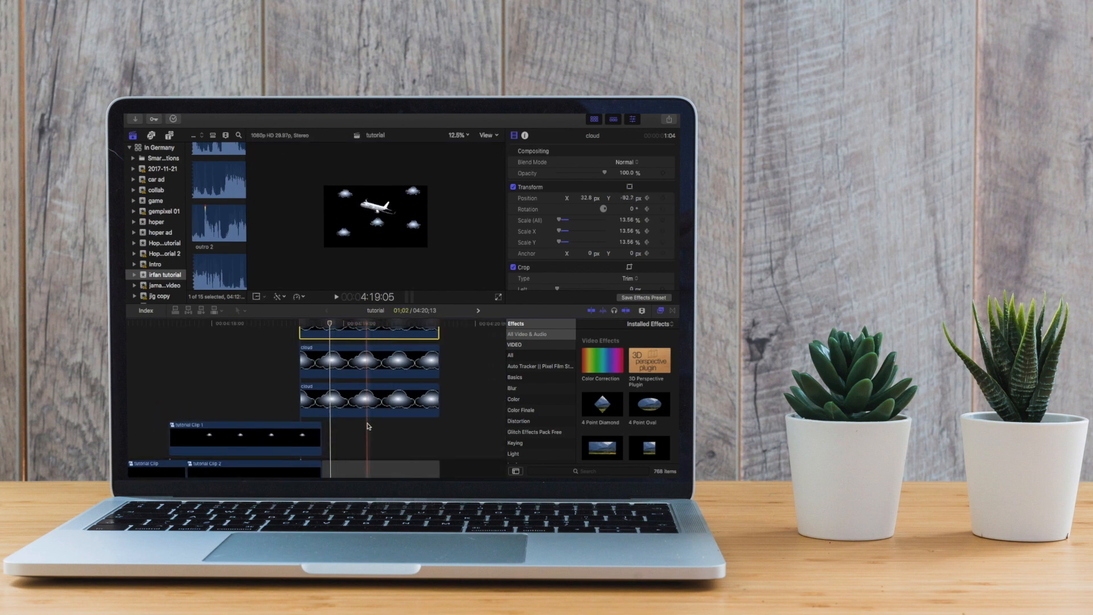
key("super+equal")
left_click_drag(387, 381, 426, 381)
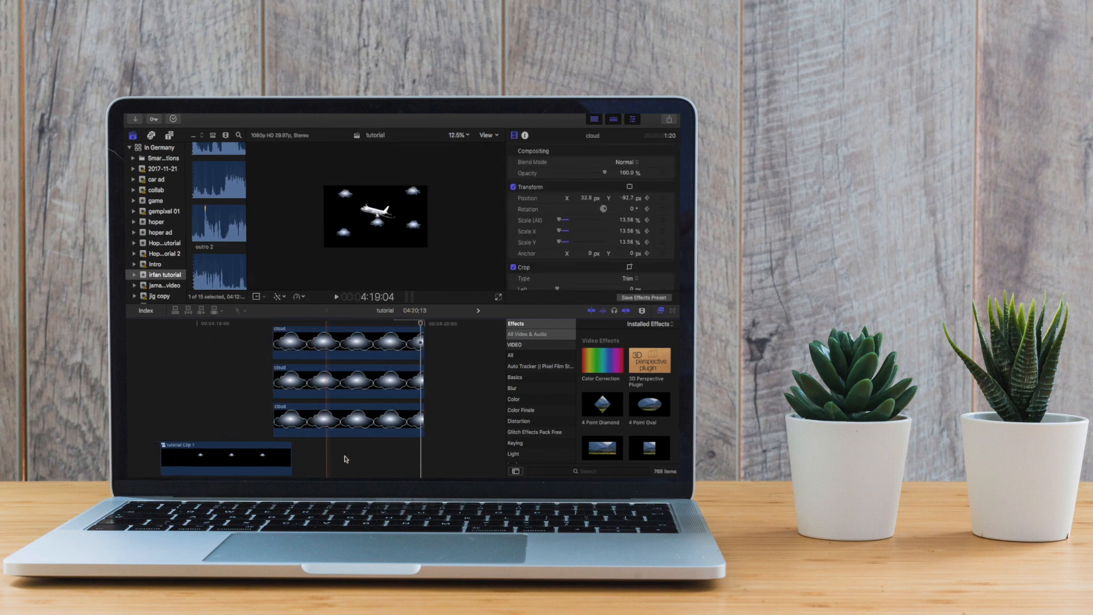
left_click_drag(418, 403, 419, 403)
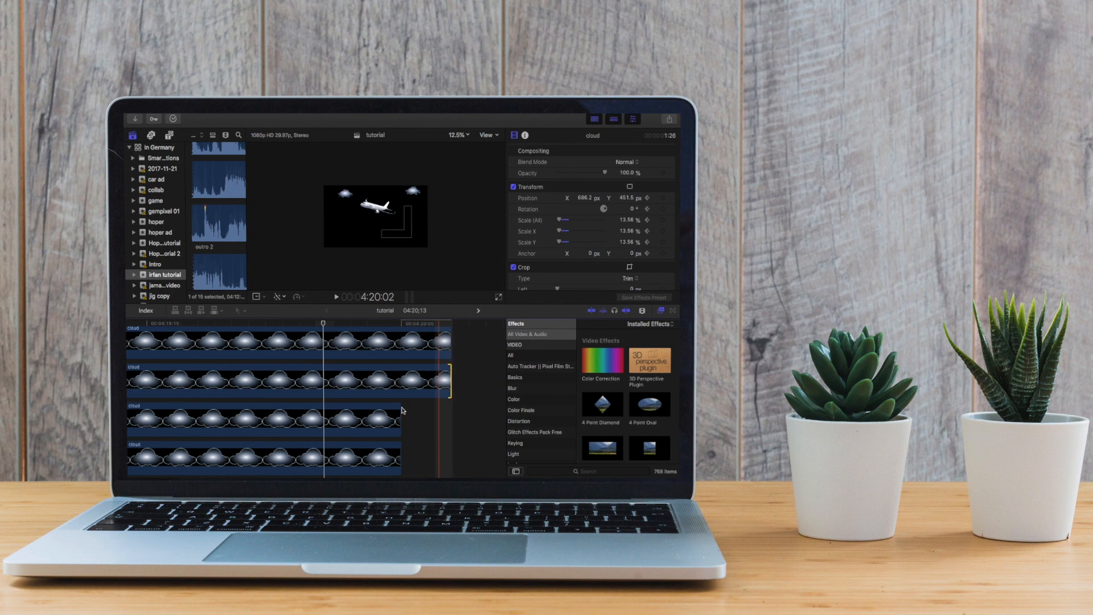
Keyframe the clouds' exit near the end of their clips, moving the centre cloud out past the frame's right edge.
left_click(350, 360)
key("shift+t")
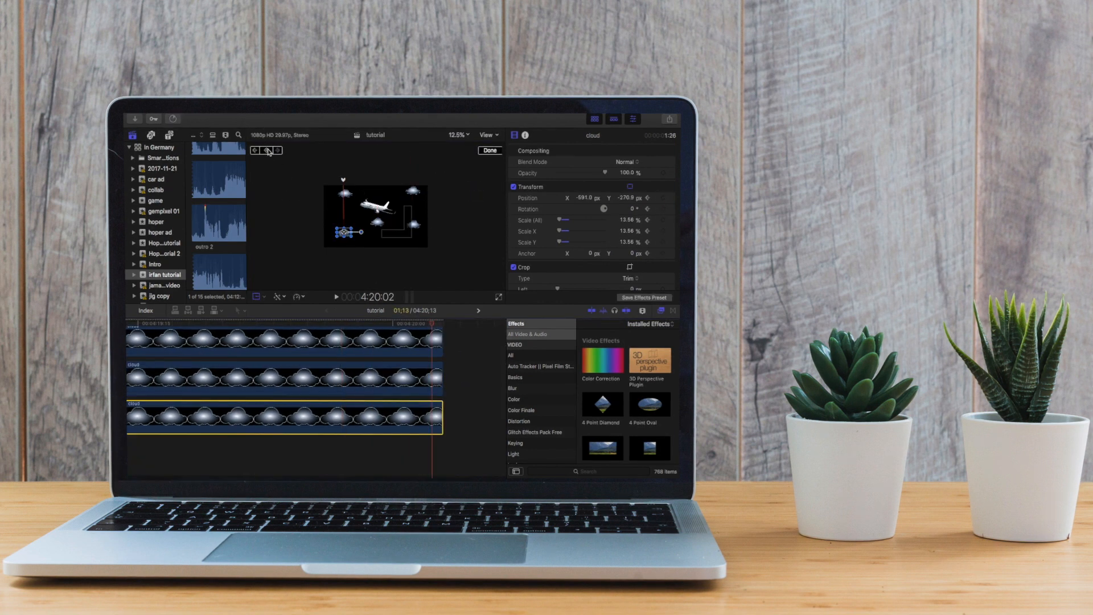
left_click_drag(377, 221, 439, 195)
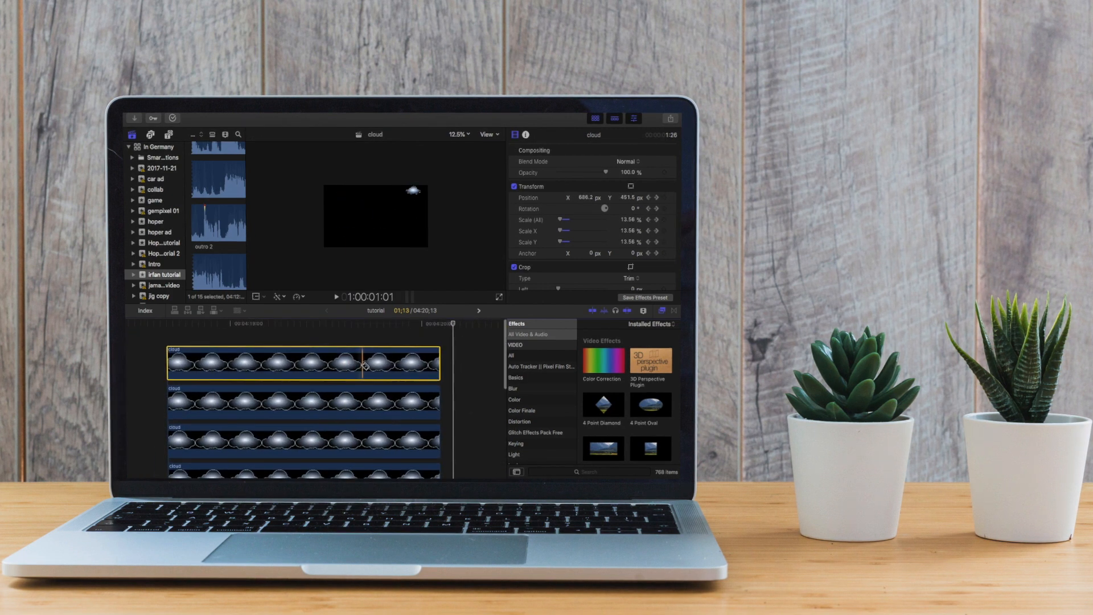
left_click(402, 363)
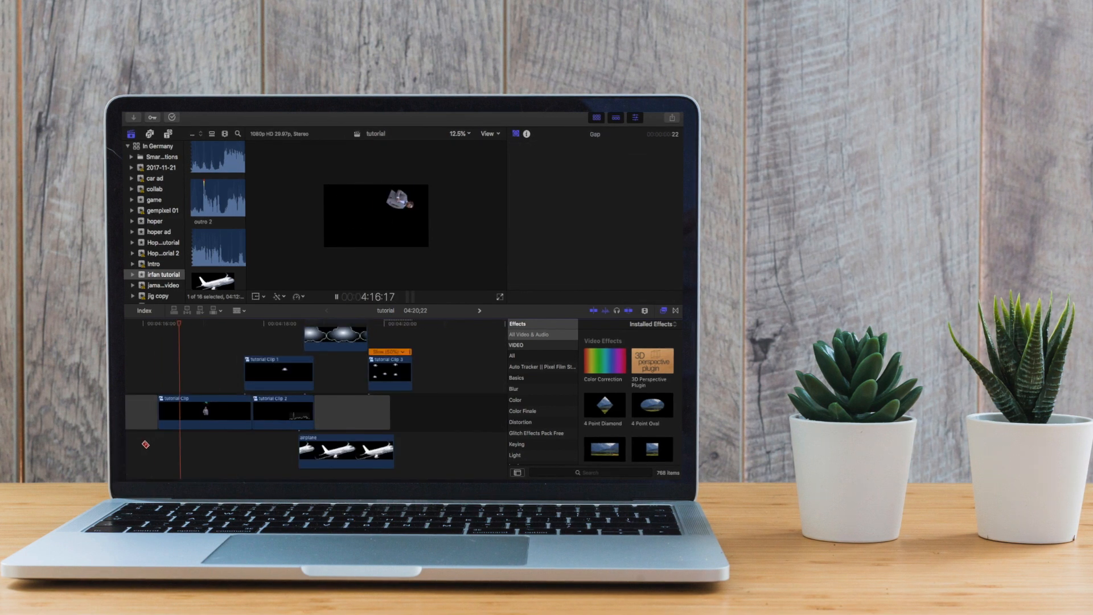
Trim the start of the cathedral clip, scale the picture to 49.32%, and move it to the frame's left side.
left_click(174, 414)
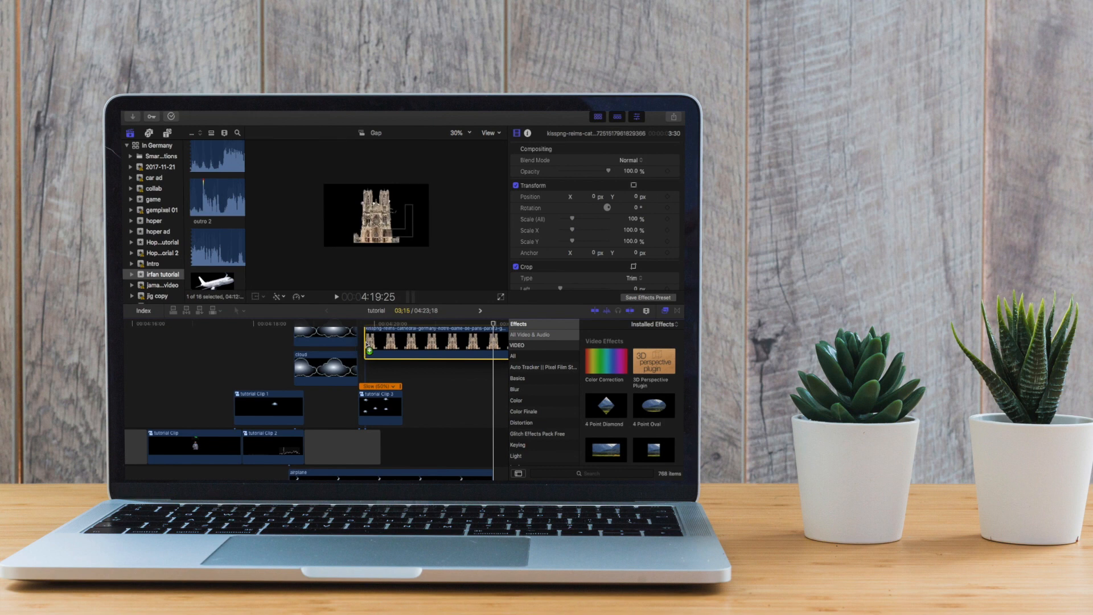
key("super+equal")
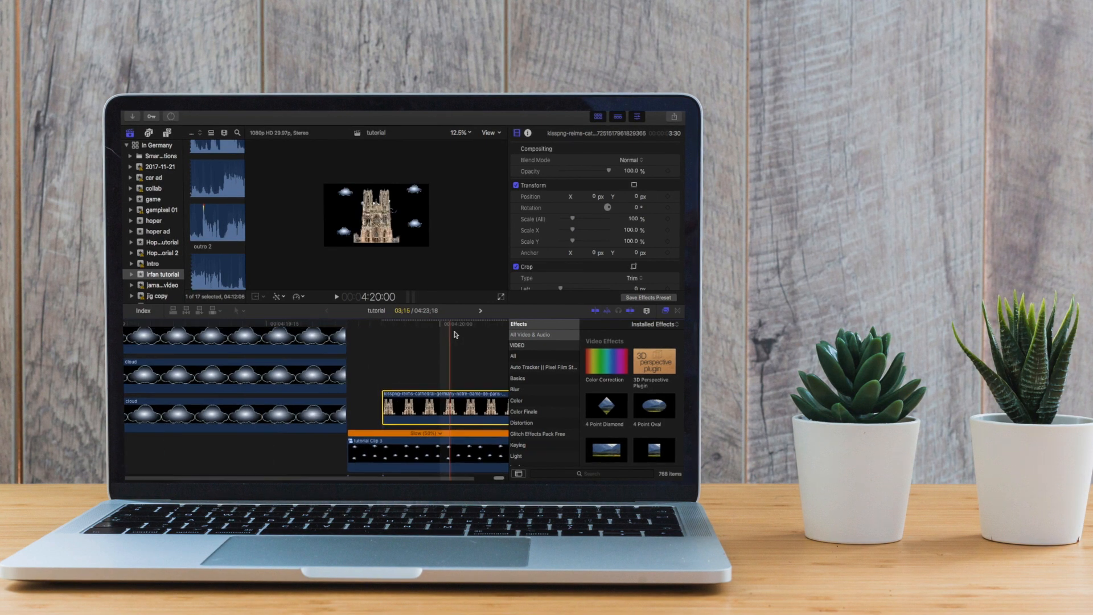
key("super+equal")
left_click_drag(263, 379, 302, 382)
left_click(255, 296)
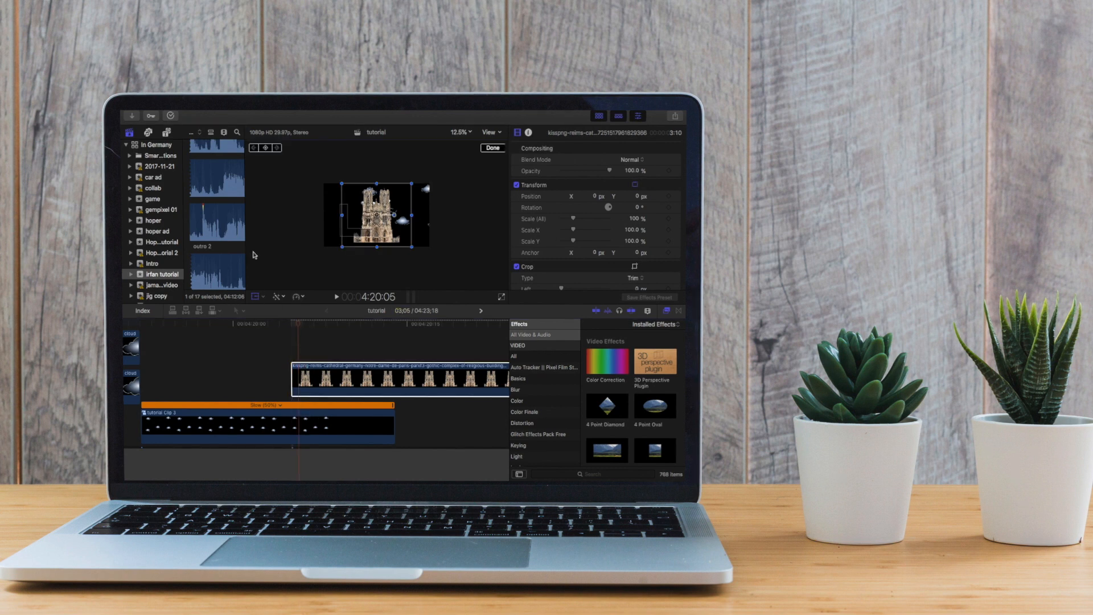
left_click_drag(411, 183, 337, 217)
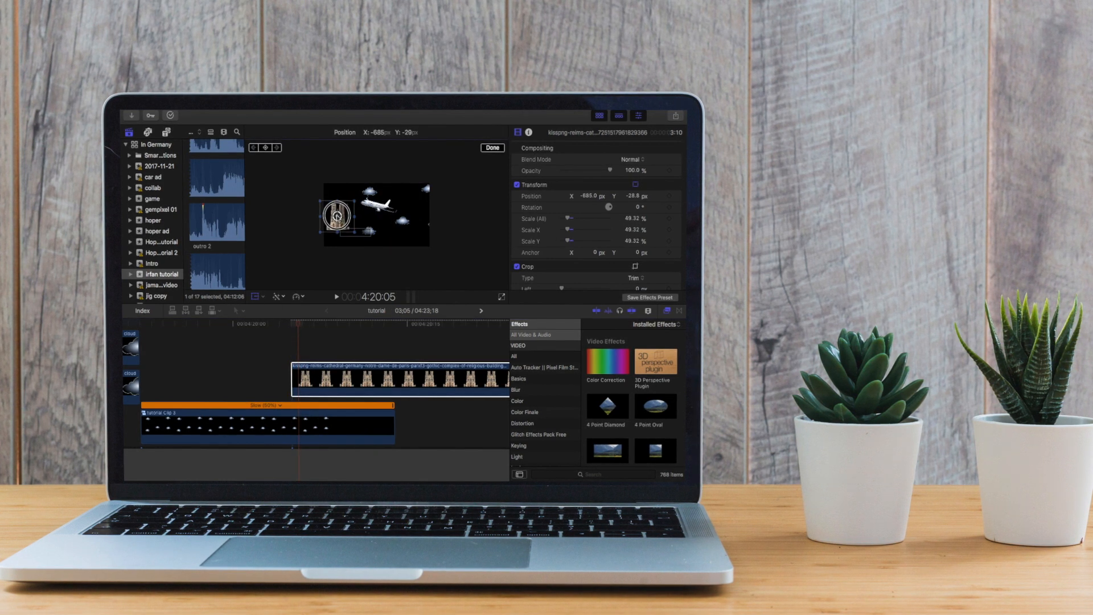
Keyframe the cathedral's slide-in from outside the frame's left edge at X -1683.5 px, Y -24.2 px.
left_click(266, 148)
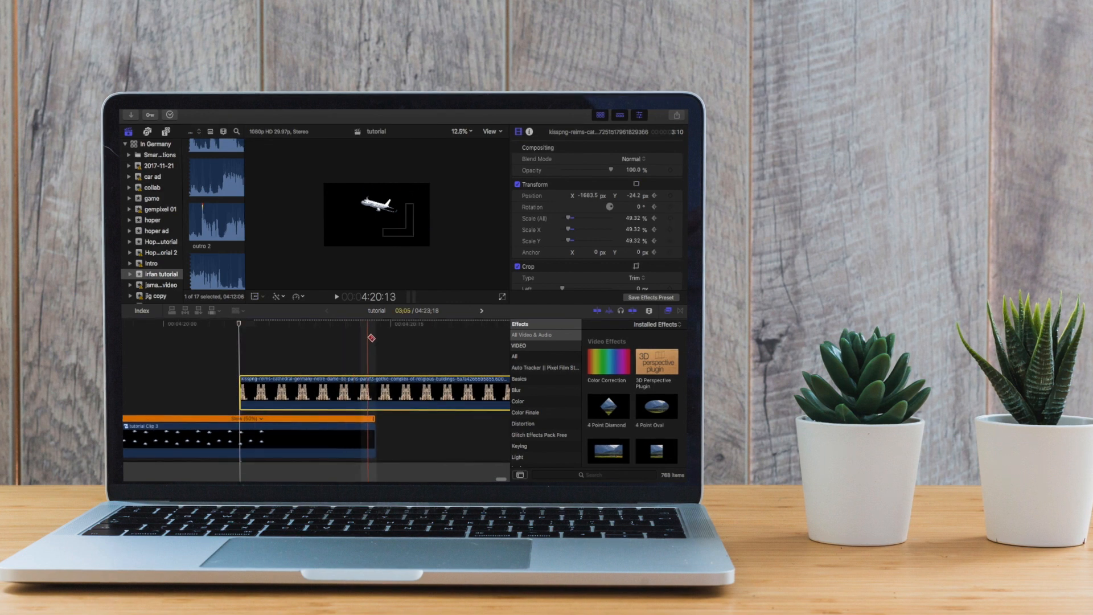
key("Left")
key("Left")
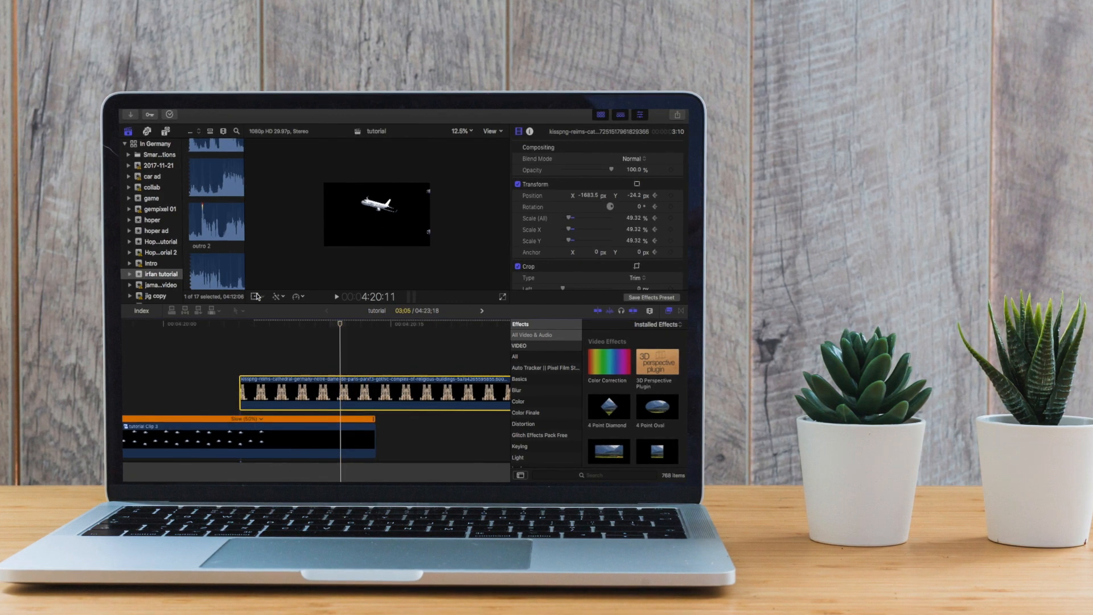
left_click(255, 297)
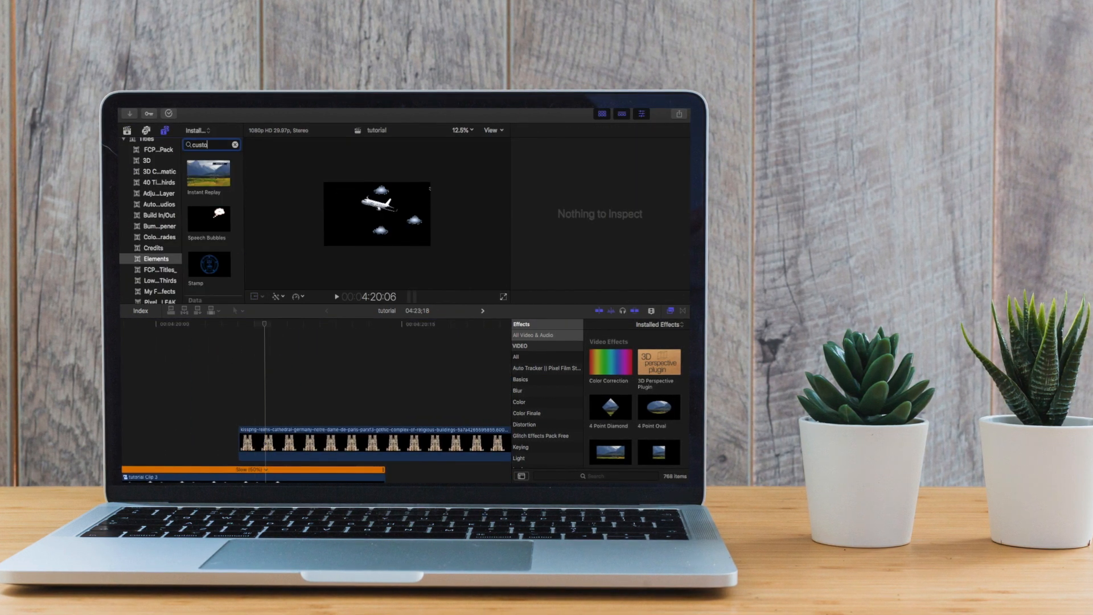
Search the titles for custom and place the Custom title above the cathedral clip, aligned with its start.
type("m")
left_click_drag(208, 173, 251, 418)
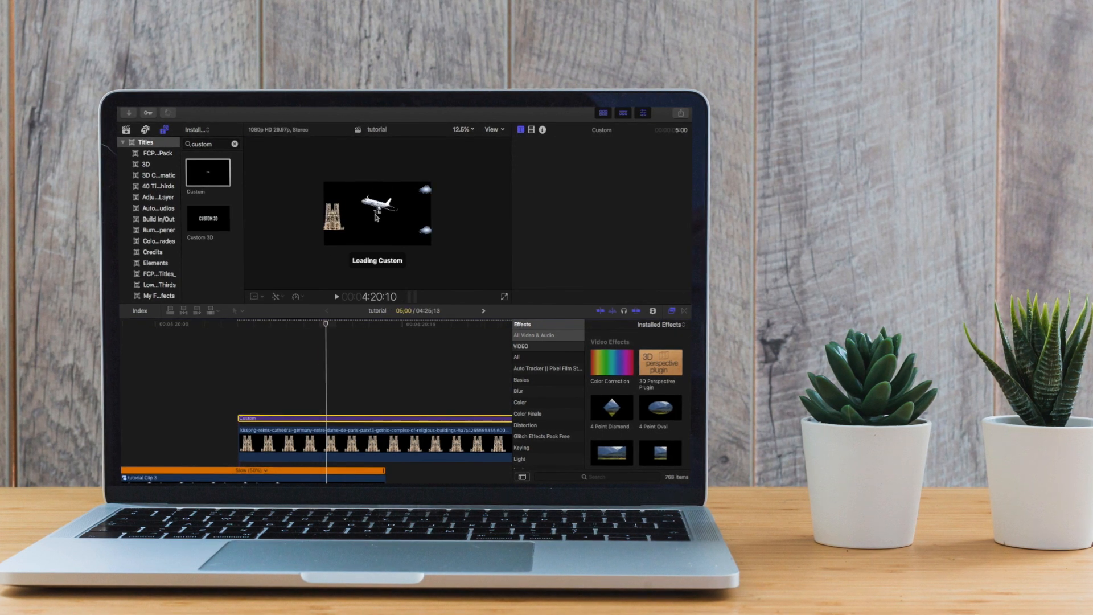
key("super+minus")
key("super+minus")
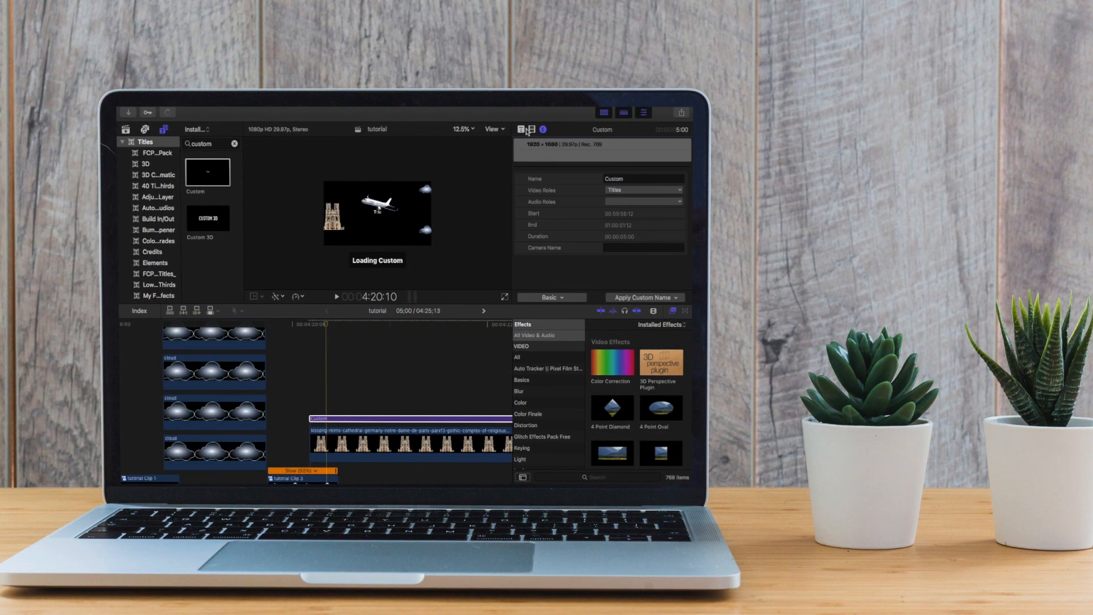
Replace the custom title's text with "Germany" and set its font to Impact Label.
left_click(357, 422)
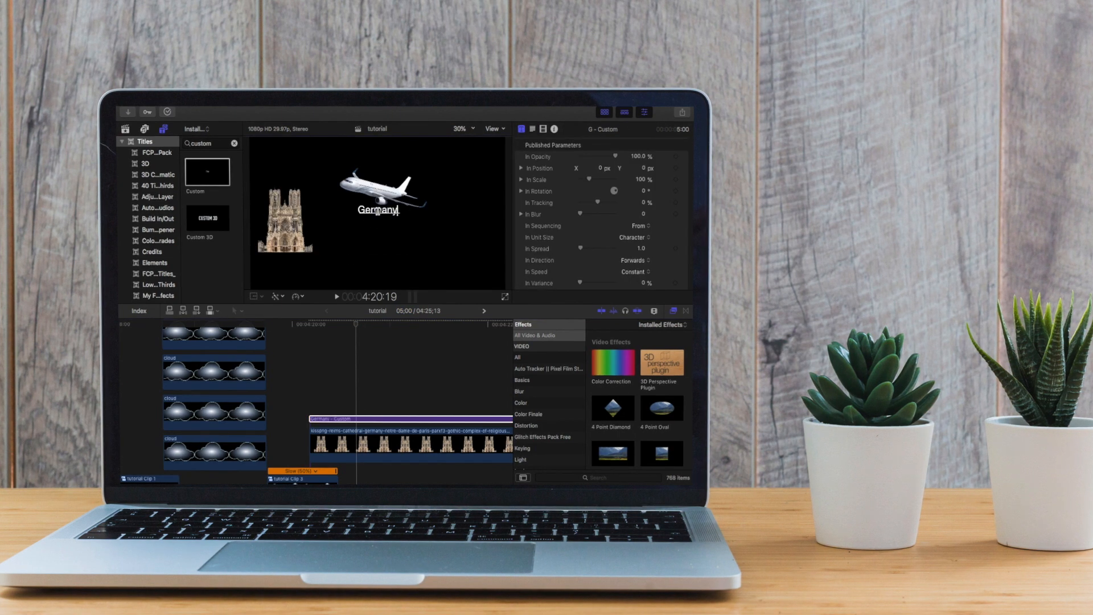
left_click(533, 130)
left_click(612, 212)
scroll(561, 256, "down", 10)
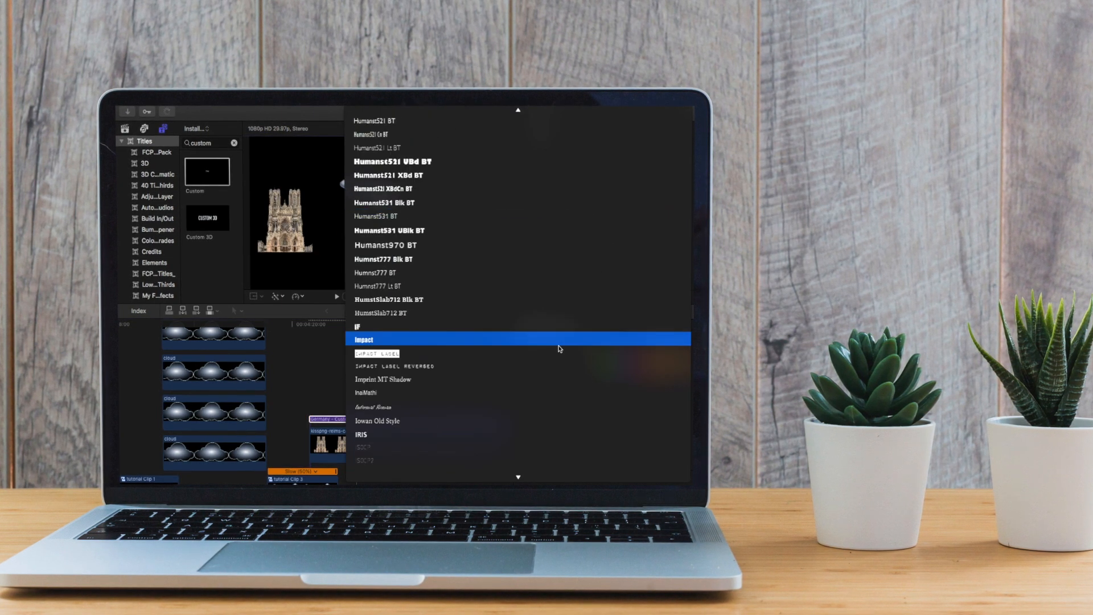
left_click(552, 319)
Scale the Germany title to 130% and position it beside the cathedral's base.
left_click_drag(377, 214, 330, 249)
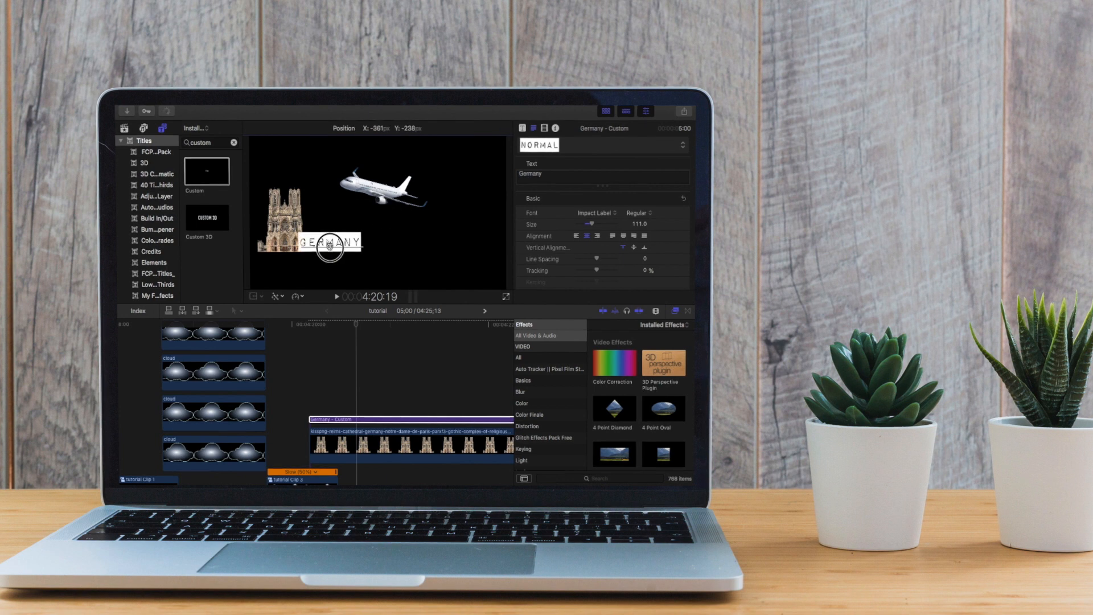
left_click(544, 127)
left_click_drag(322, 251, 349, 247)
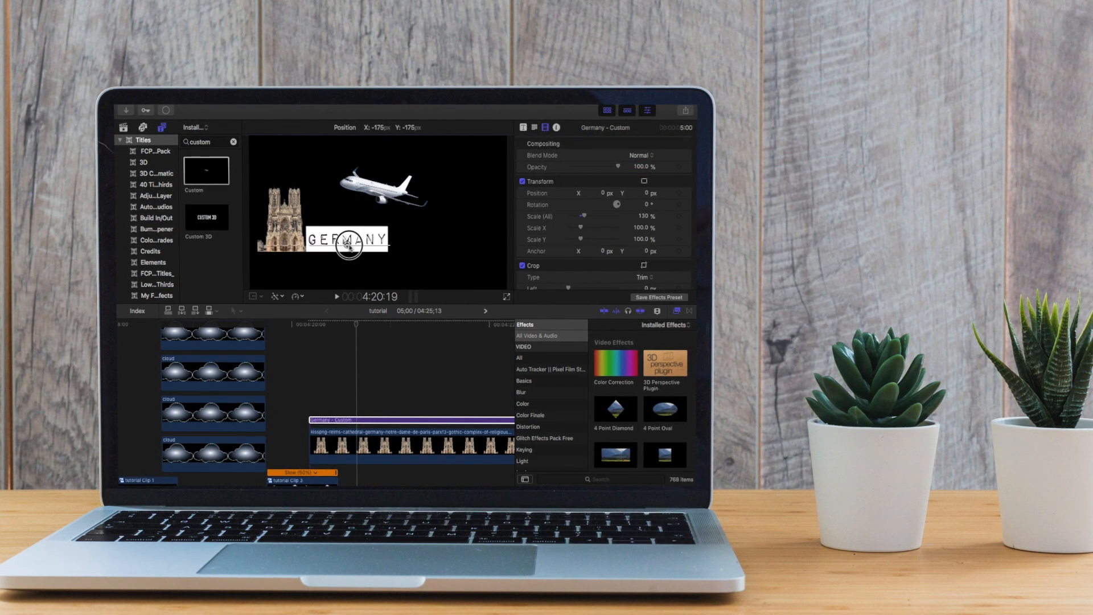
Place the title clip beneath the cathedral clip and shift the title to about X -20 px, Y 0 px.
scroll(327, 398, "down", 3)
left_click_drag(329, 425, 307, 373)
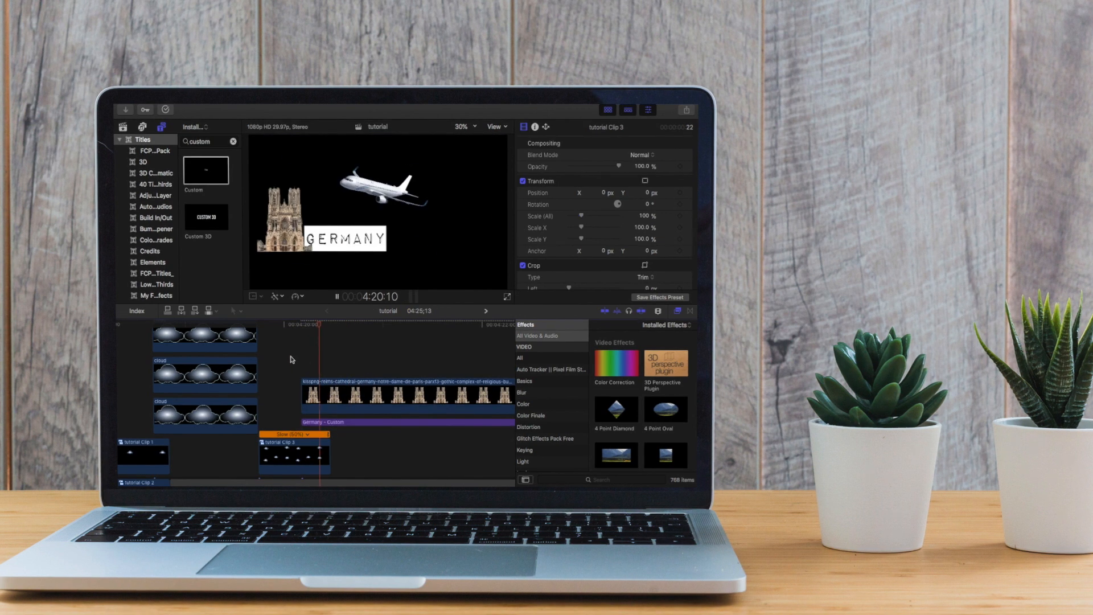
left_click(336, 421)
left_click(252, 297)
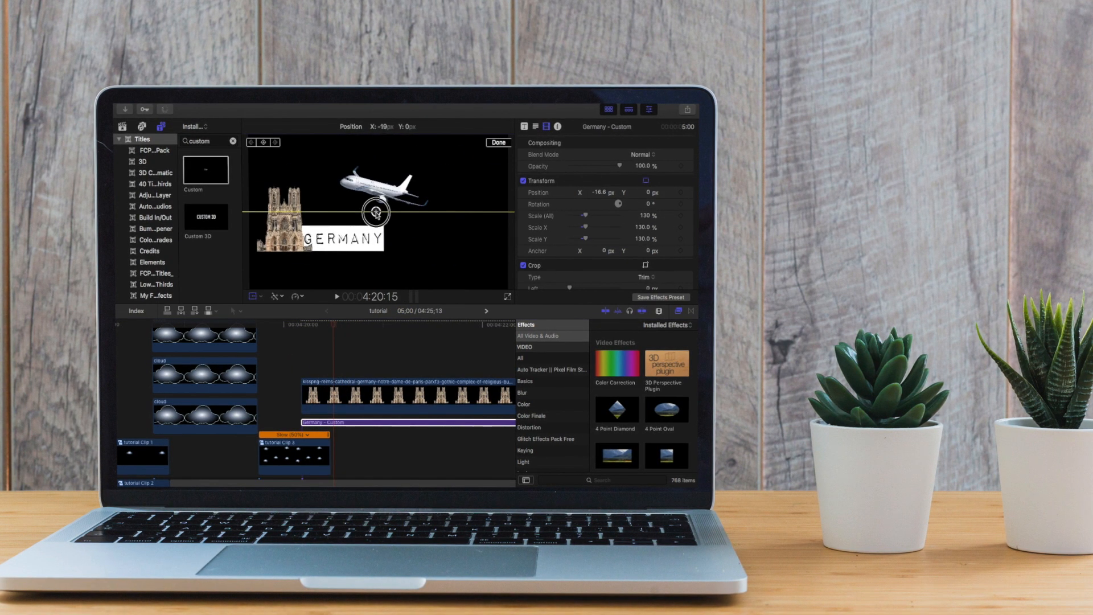
Keyframe the title's slide-in from outside the frame's left edge, ending at X -20 px, Y 0 px.
left_click(302, 396)
left_click(464, 125)
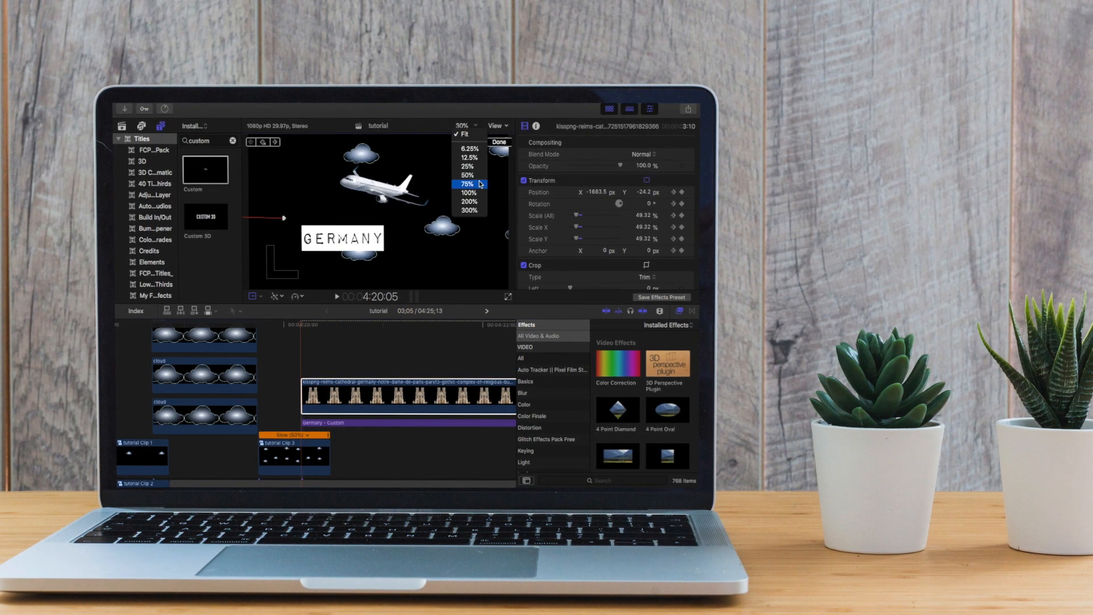
left_click(470, 184)
left_click(320, 398)
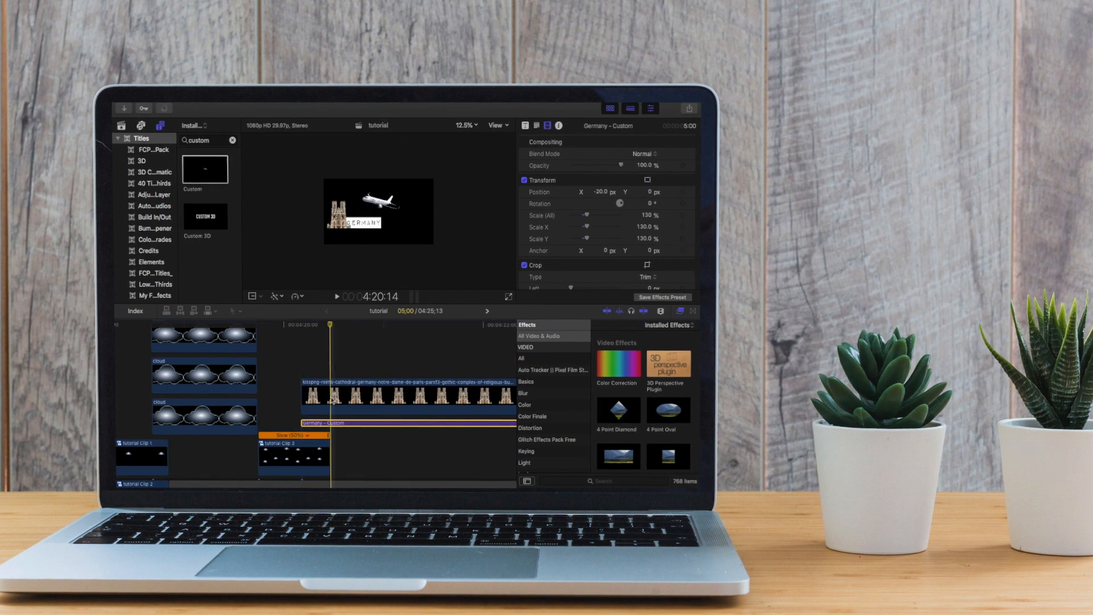
key("super+equal")
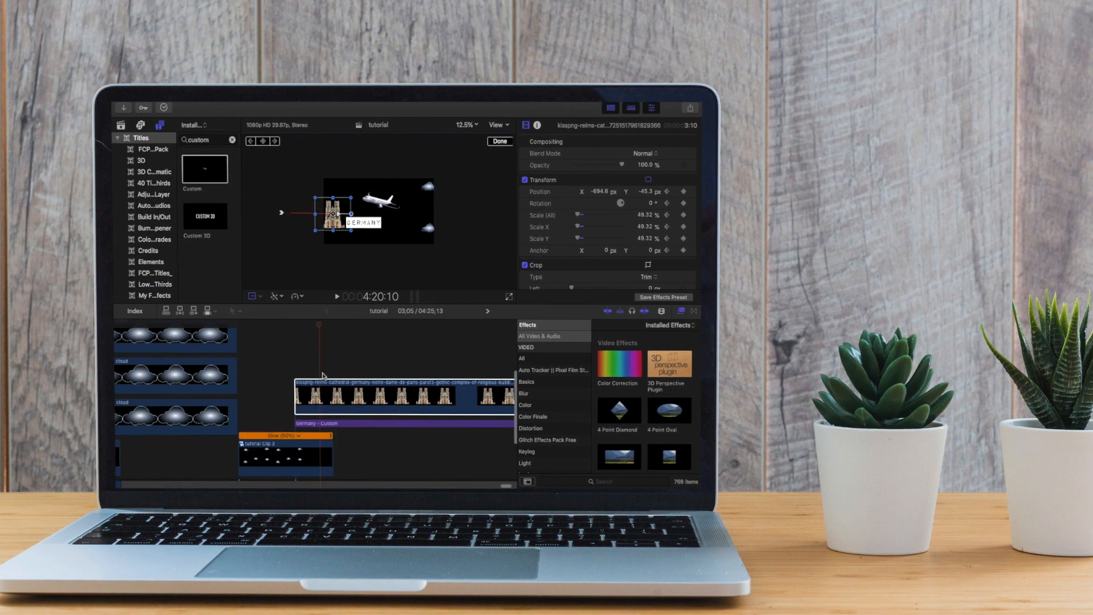
key("Right")
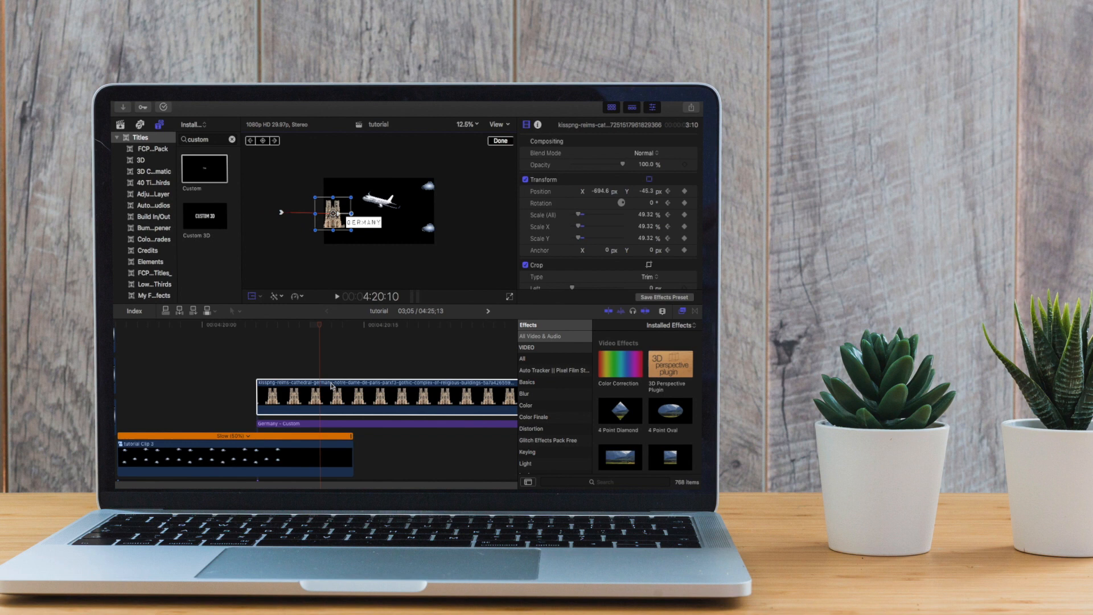
left_click(329, 424)
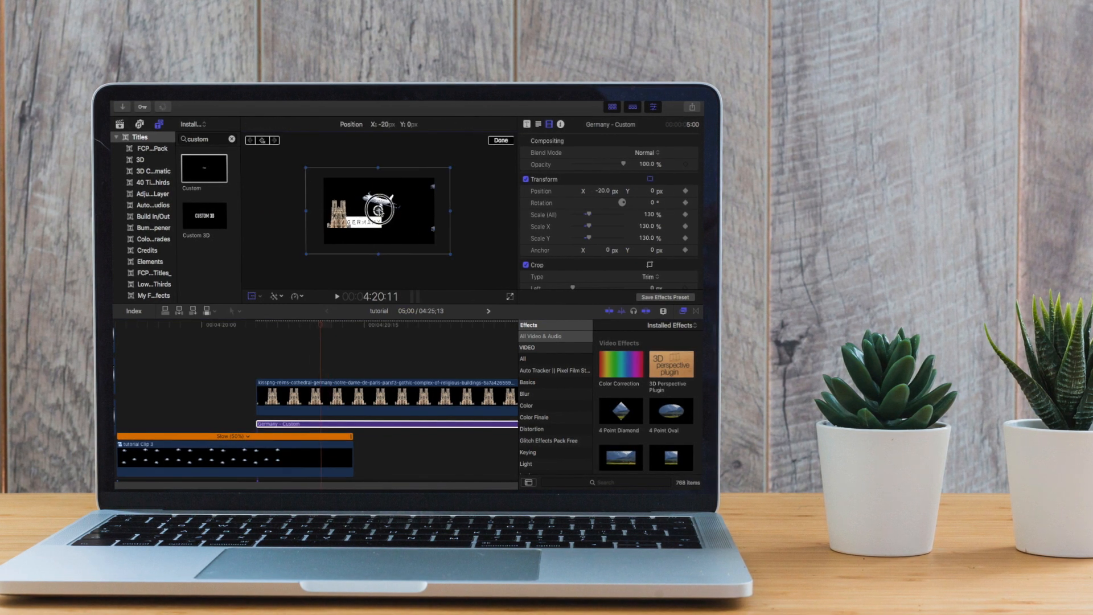
left_click(256, 324)
left_click(271, 401)
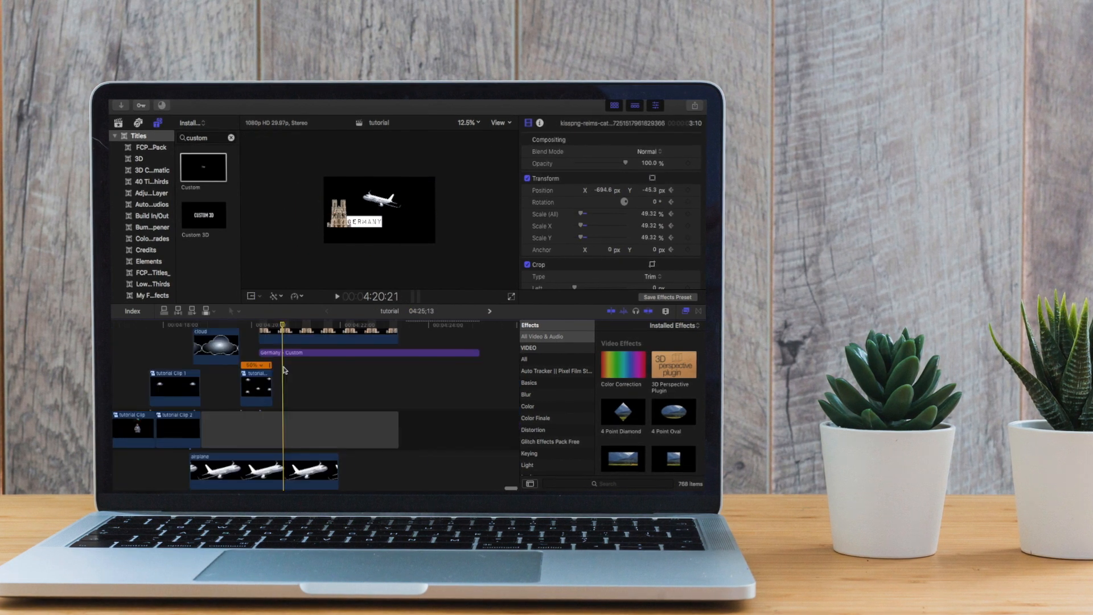
Keyframe the airplane rising from X 42.3 px, Y 178.8 px to X -222.4 px, Y 278.6 px during the cathedral's entrance.
scroll(272, 370, "down", 3)
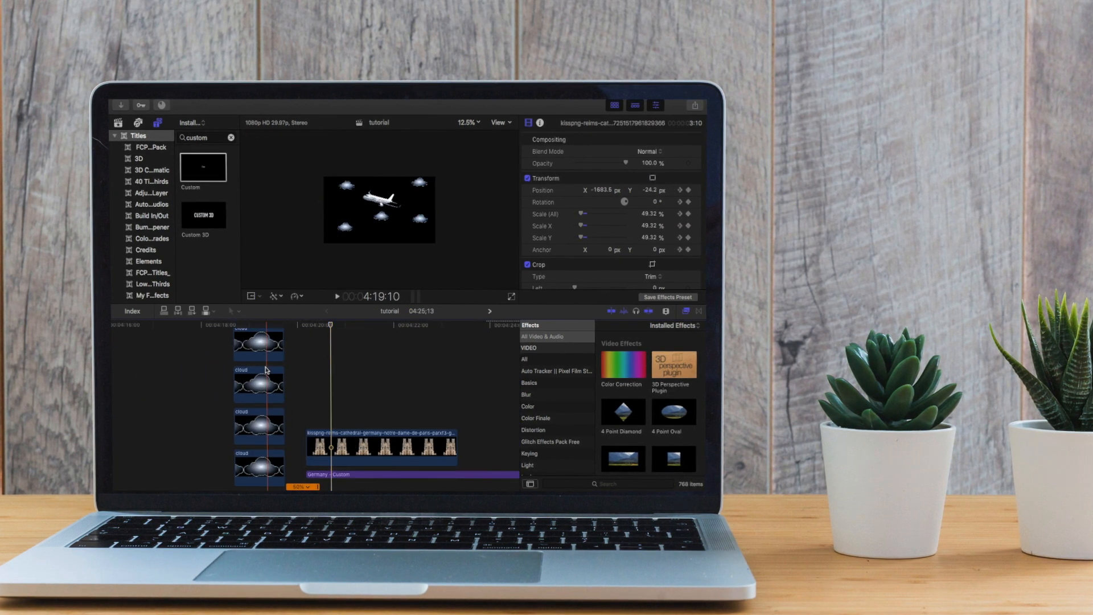
scroll(254, 380, "down", 2)
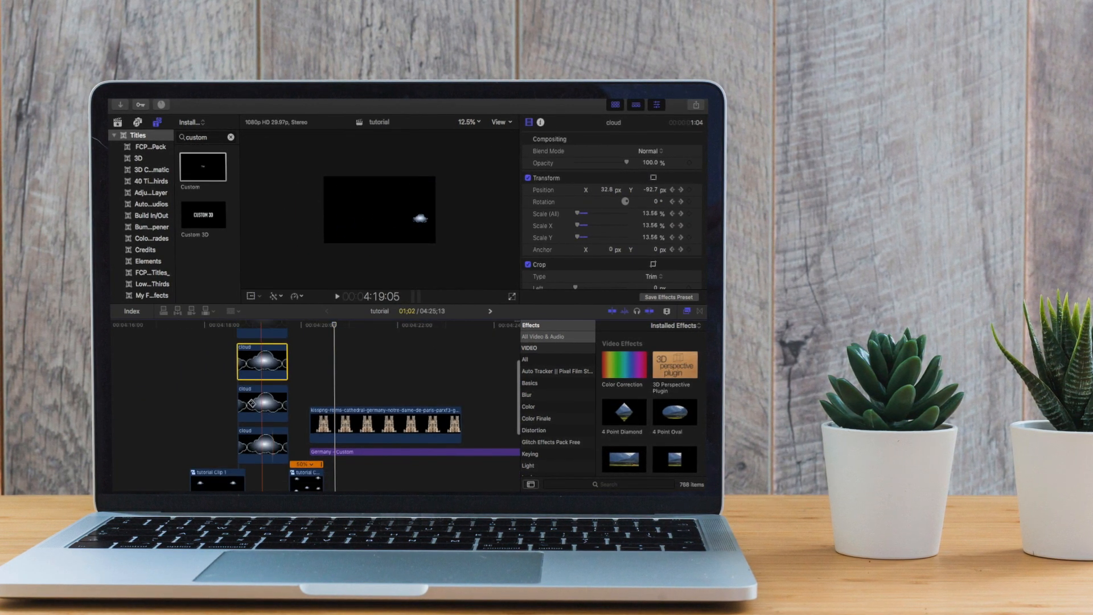
left_click(302, 475)
key("super+equal")
key("super+equal")
key("super+equal")
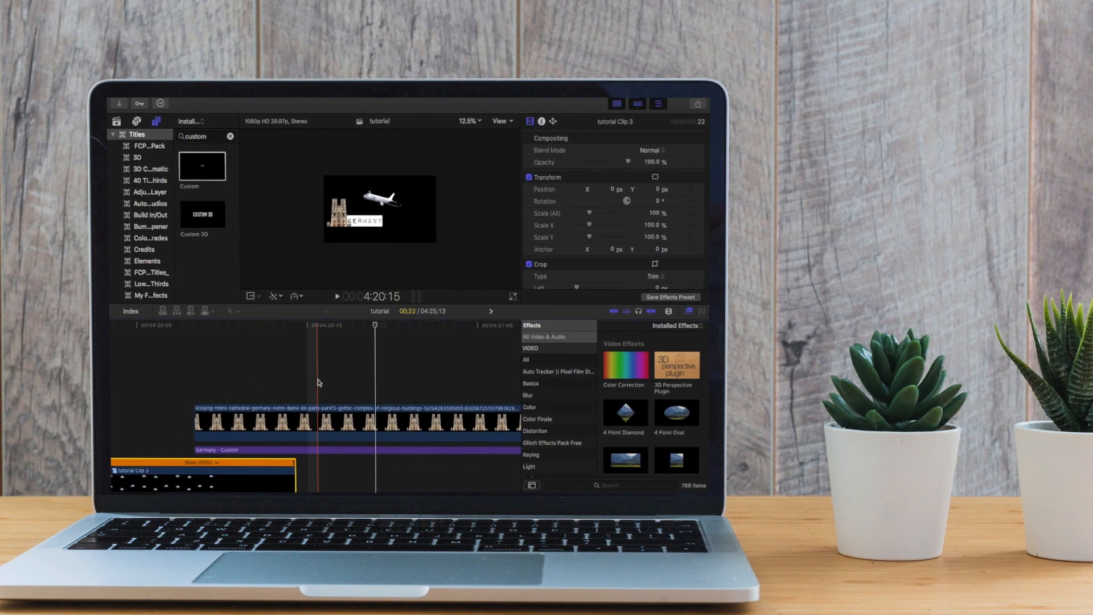
key("super+minus")
scroll(335, 421, "down", 5)
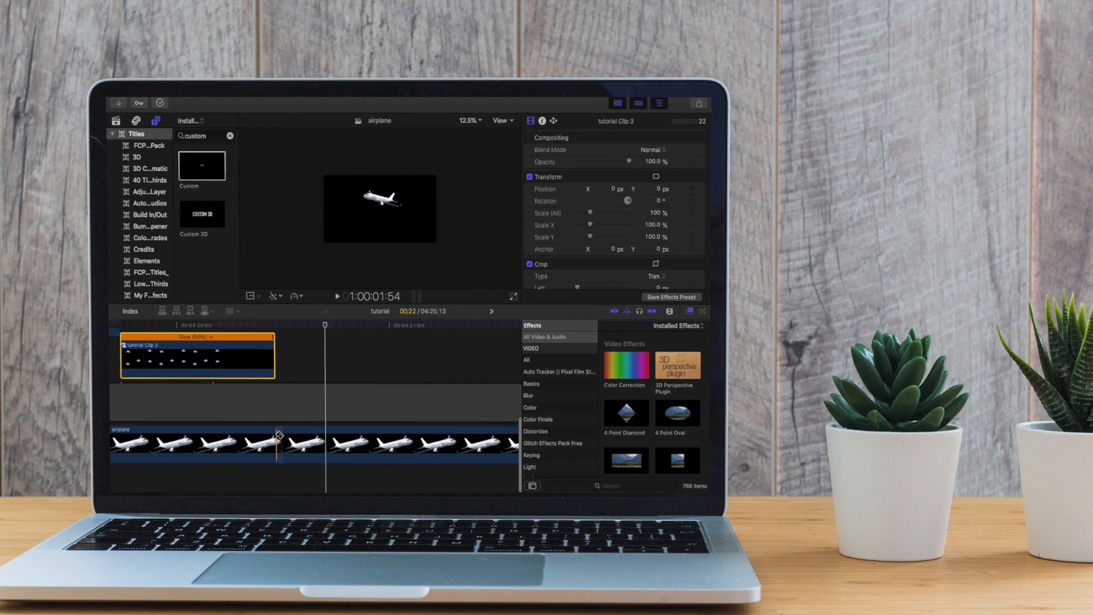
left_click(239, 450)
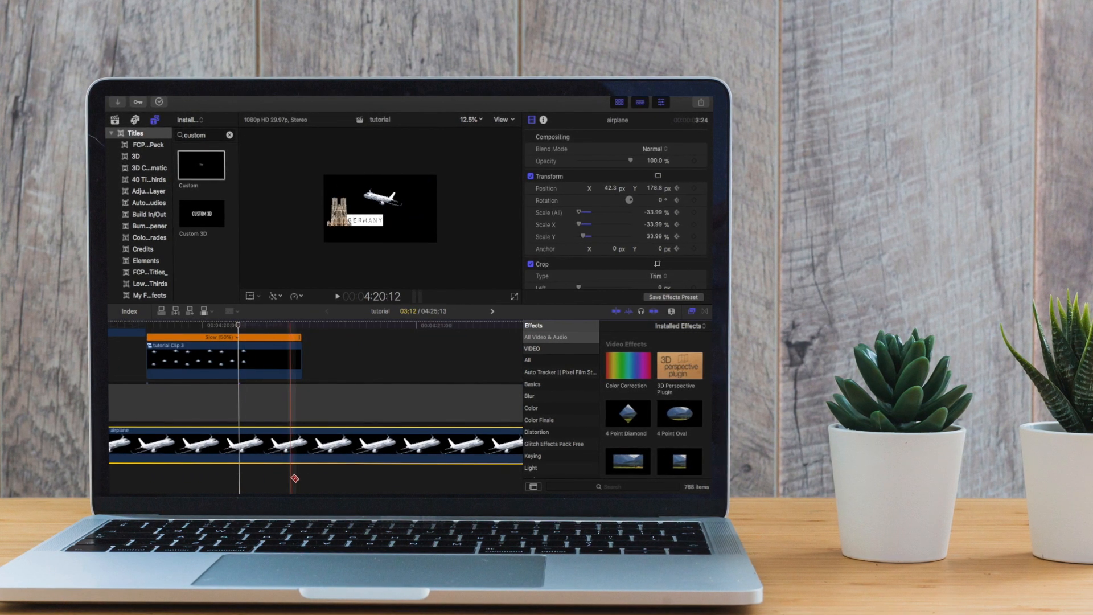
key("shift+t")
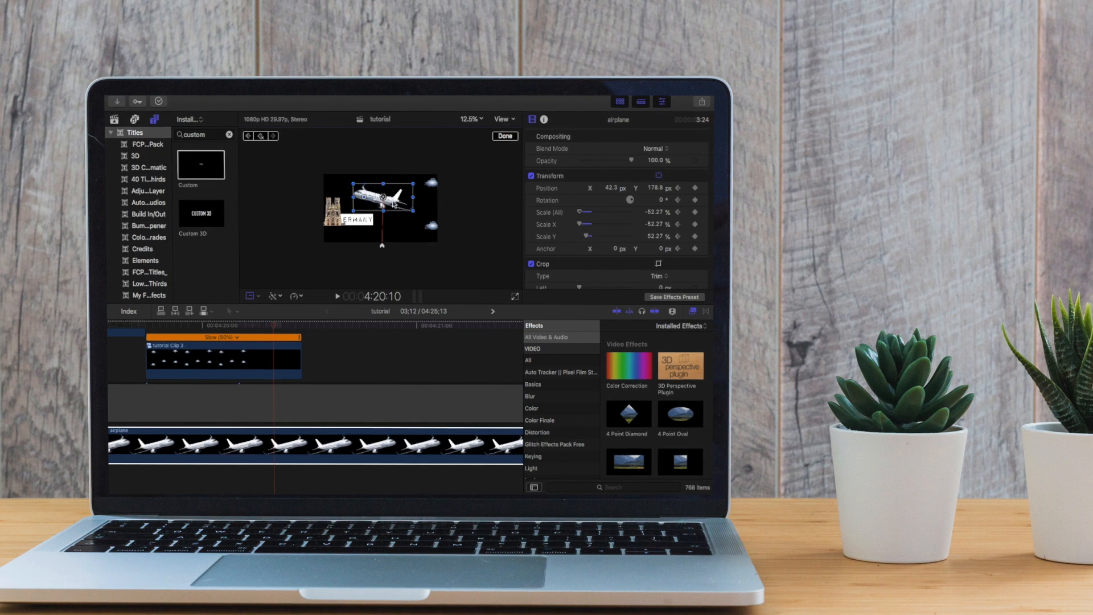
left_click(303, 480)
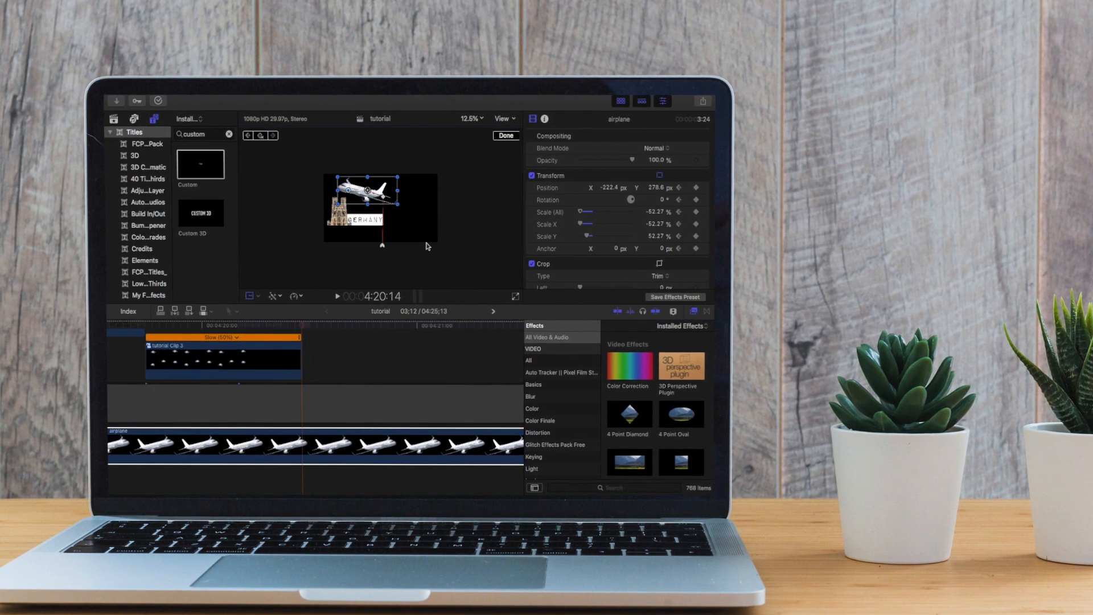
Keyframe the airplane turned around at 63.89% scale, exiting past the frame's lower-right corner at X 1520 px.
left_click_drag(357, 200, 350, 205)
key("b")
left_click(249, 295)
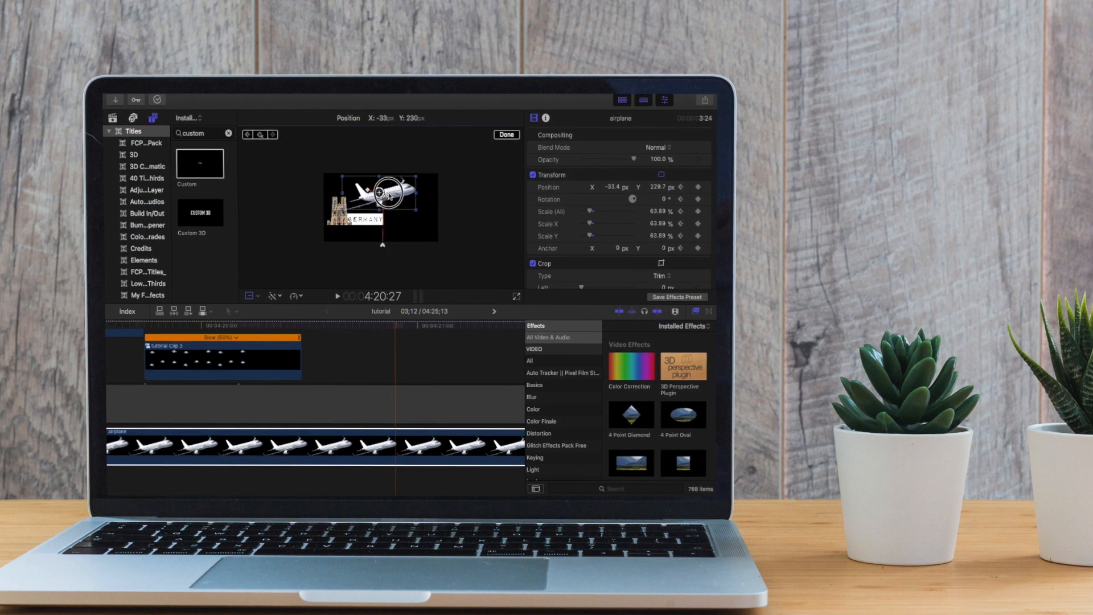
key("Escape")
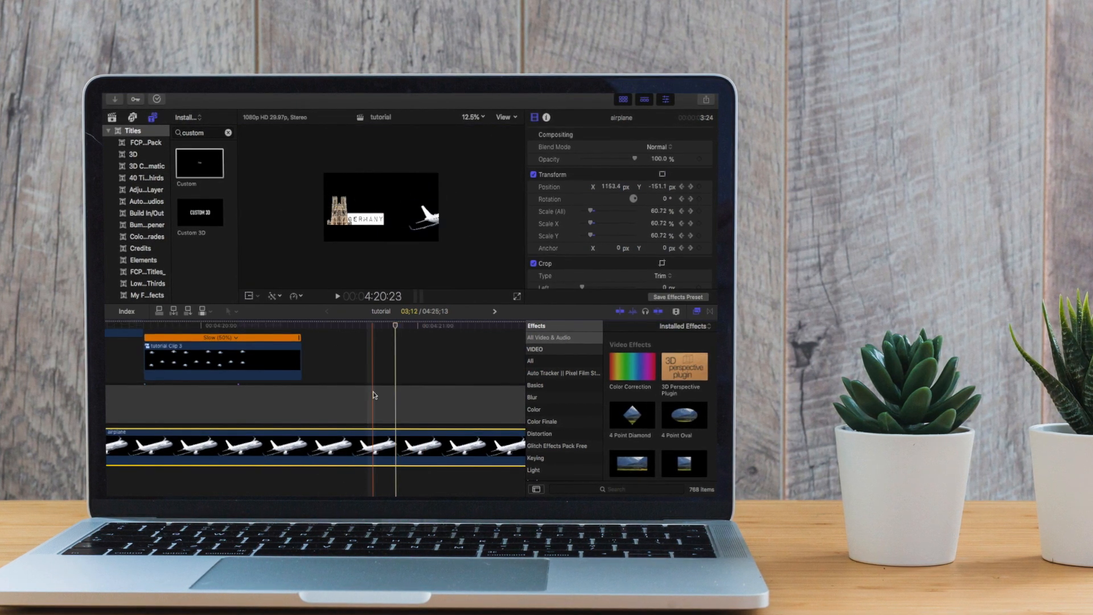
Try reusing clouds from the tutorial Clip 3 compound clip in a new compound clip above the cathedral clip.
key("super+minus")
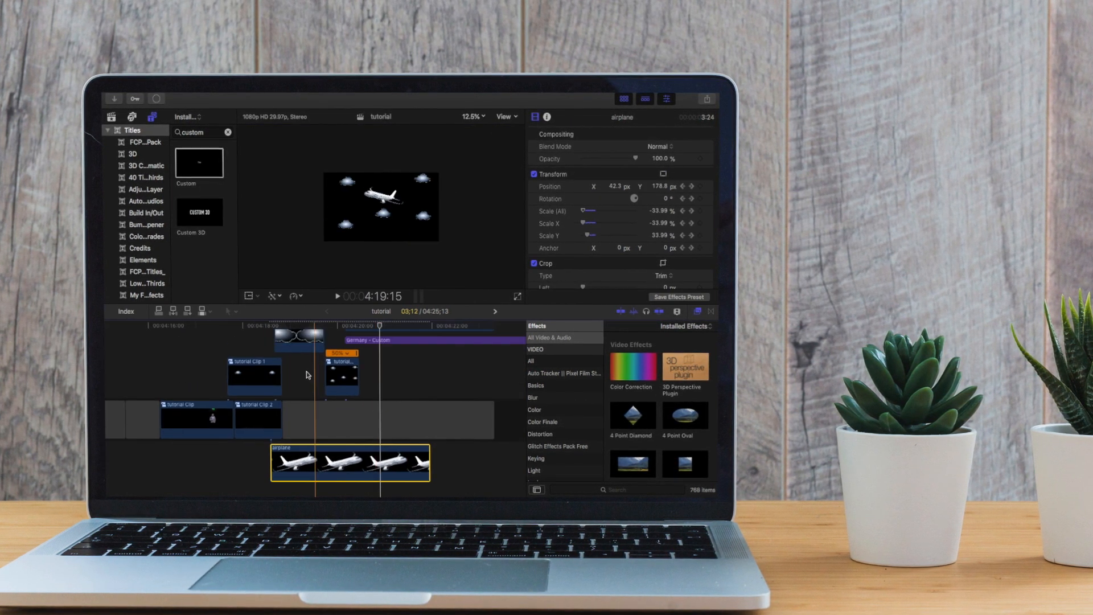
scroll(431, 408, "up", 3)
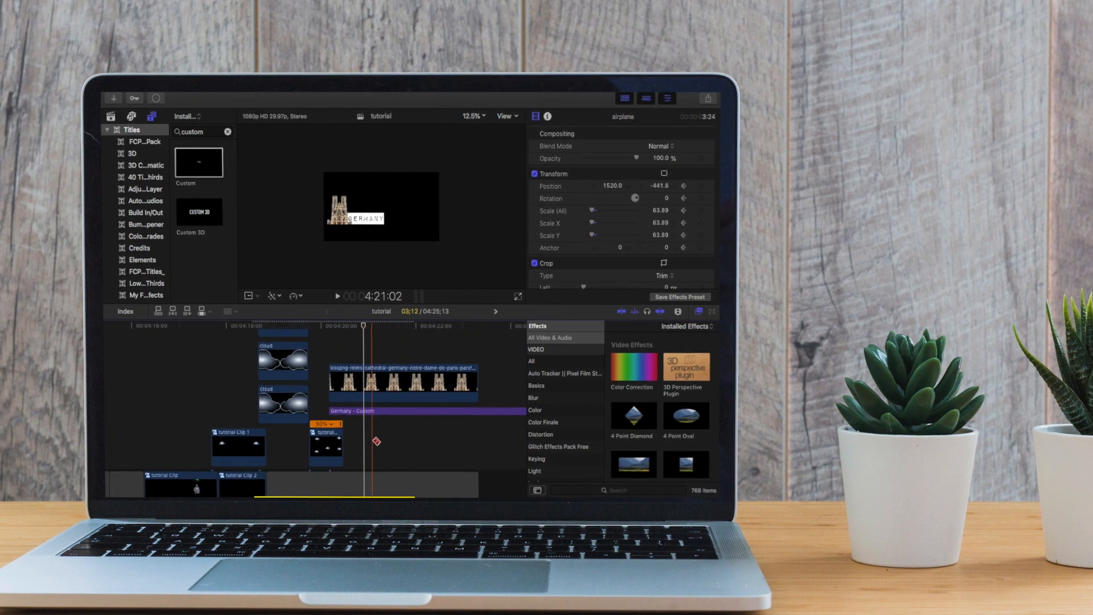
double_click(326, 447)
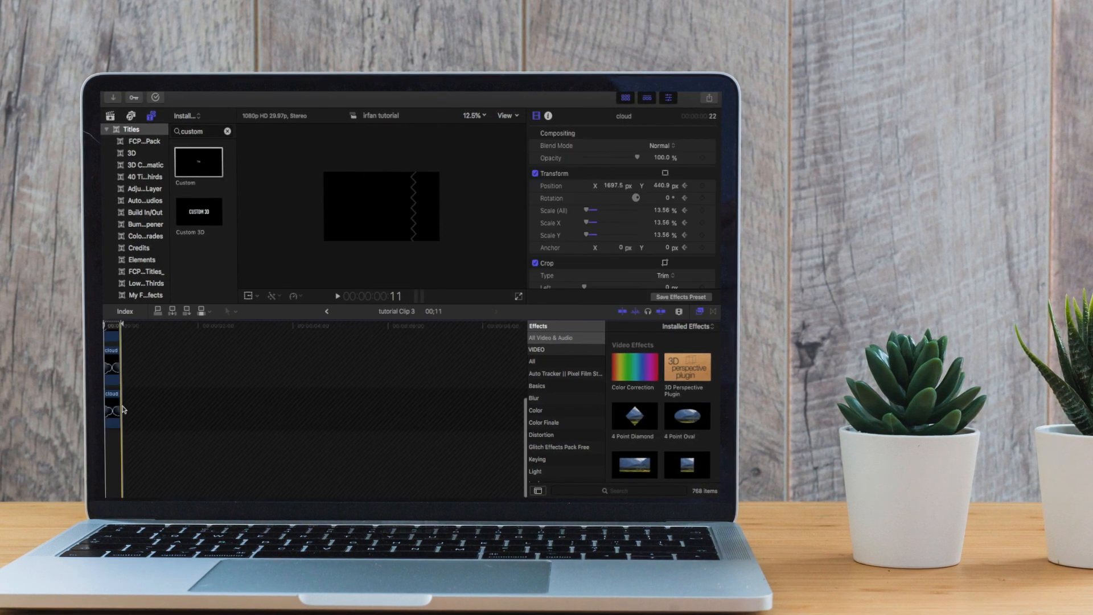
left_click(327, 311)
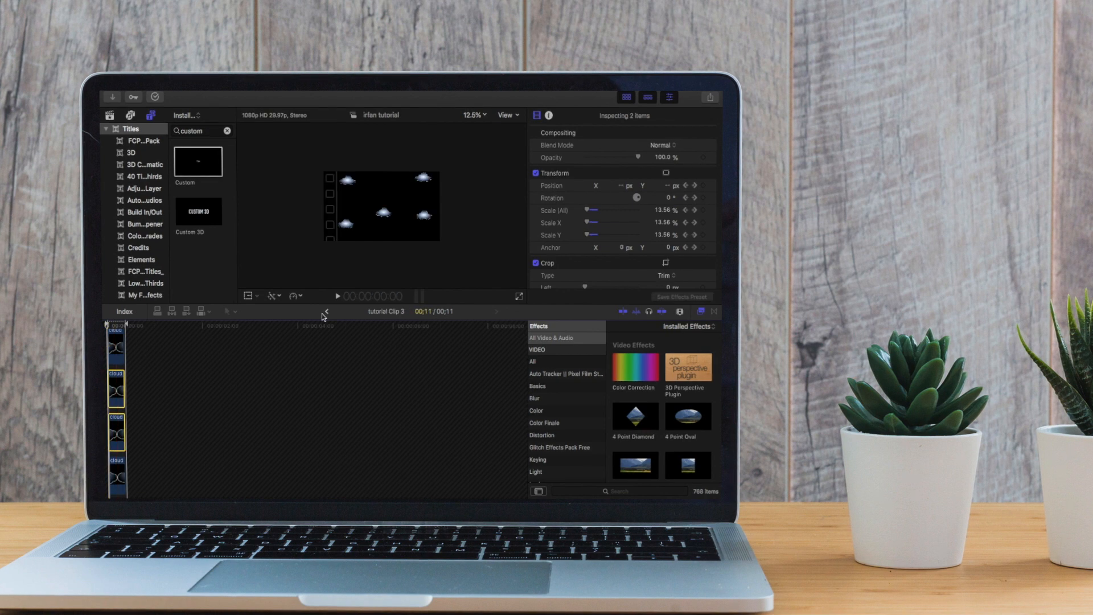
left_click_drag(362, 336, 346, 381)
right_click(347, 381)
left_click(387, 342)
left_click(530, 178)
Try moving the tutorial Clip 4 compound clip to about X -205 px, Y -285 px in the frame.
left_click(359, 419)
key("shift+t")
left_click_drag(383, 206, 377, 207)
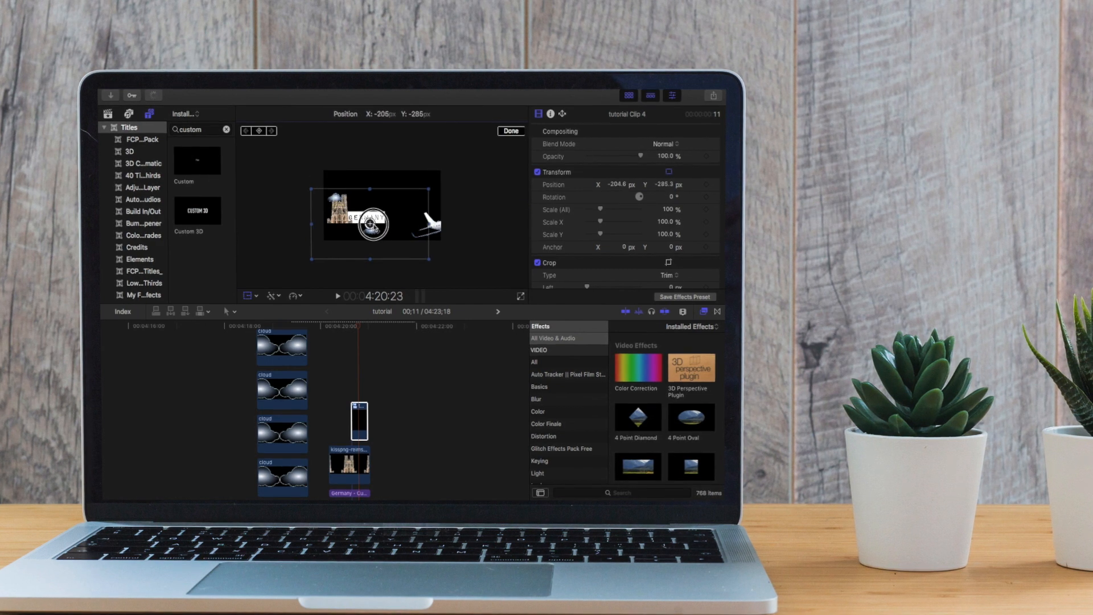
left_click_drag(374, 221, 371, 223)
left_click(504, 132)
left_click(338, 365)
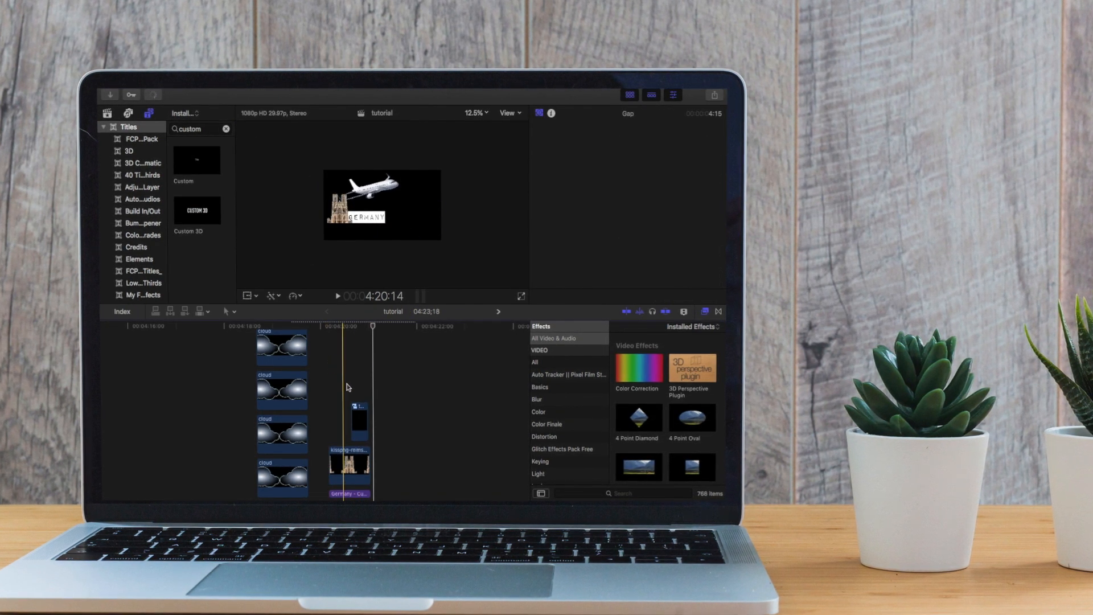
Preview the scene and replace the tutorial Clip 4 compound clip with a single cloud clip above the cathedral clip.
key("space")
key("super+=")
key("super+=")
left_click(305, 415)
key("shift+t")
left_click(299, 362)
key("space")
left_click(320, 409)
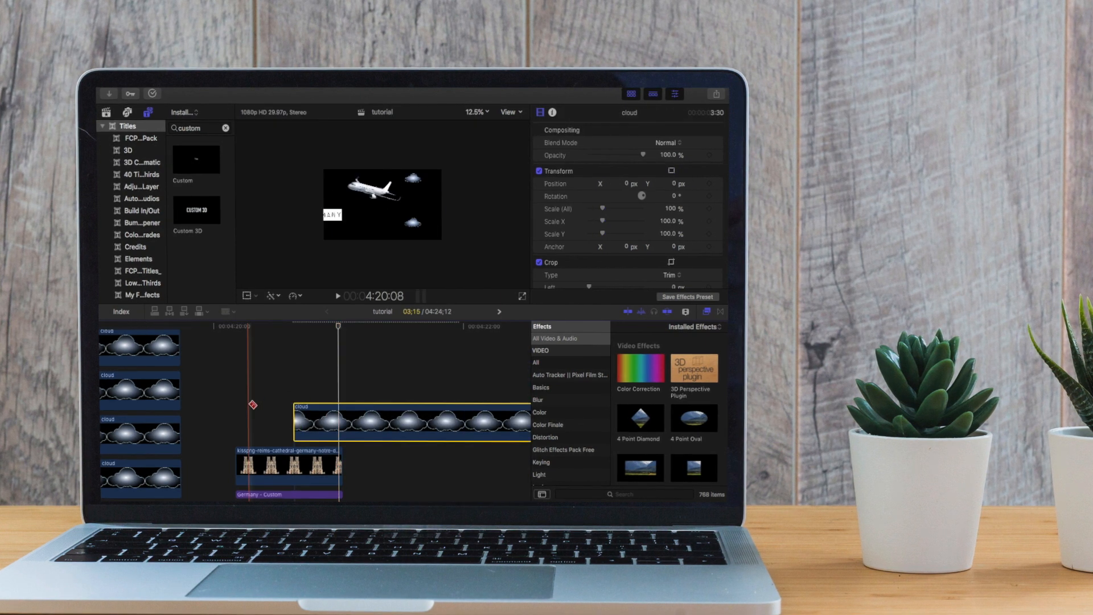
Start the cloud clip near the cathedral's start, scale it to 14.98%, and place it at X -695.7 px, Y 351.7 px.
left_click(261, 407)
left_click_drag(296, 412, 246, 413)
key("shift+t")
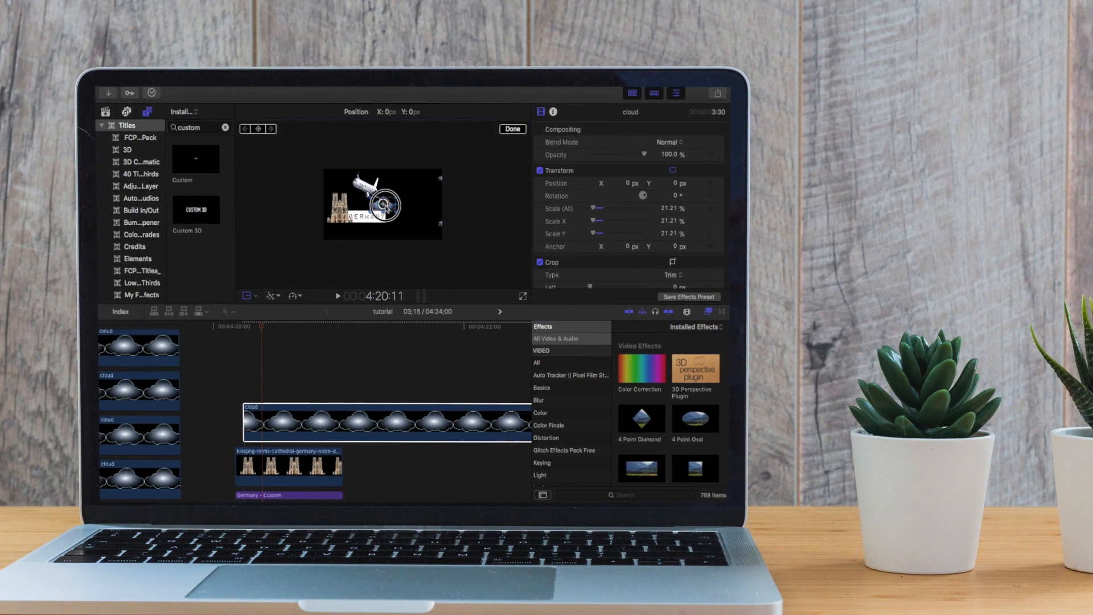
Duplicate the cloud clip onto the layer directly above the original.
left_click_drag(254, 426, 254, 383)
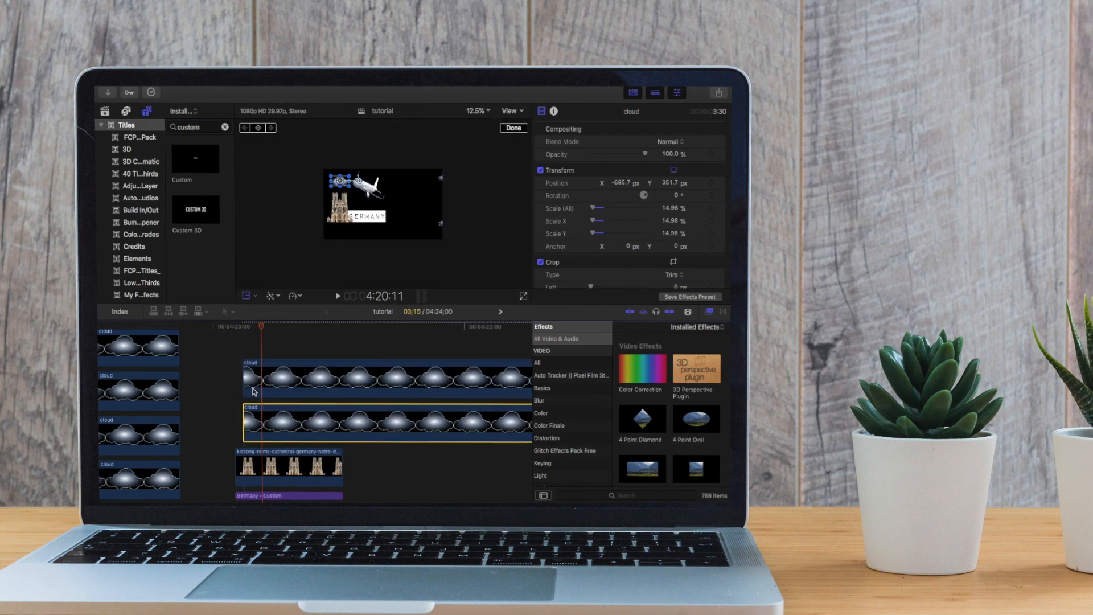
scroll(255, 393, "up", 2)
left_click(256, 384)
left_click(260, 470)
Keyframe the duplicated cloud's slide-in from X -1242.7 px, Y -102.8 px to the frame's centre at X -0.3 px, Y 22.8 px.
left_click(246, 326)
key("super+equal")
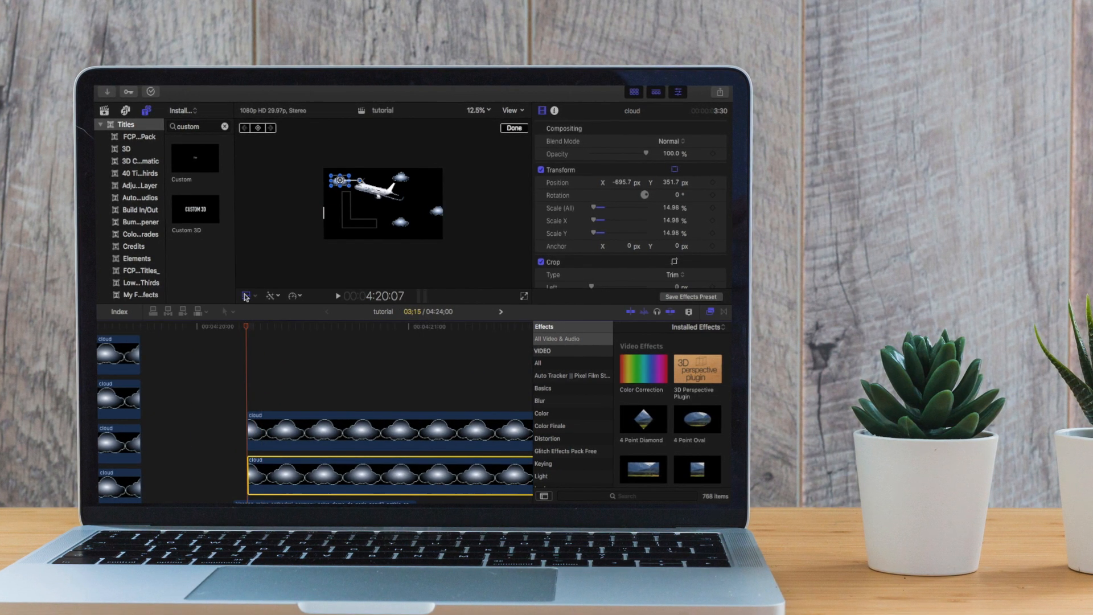
left_click(290, 430)
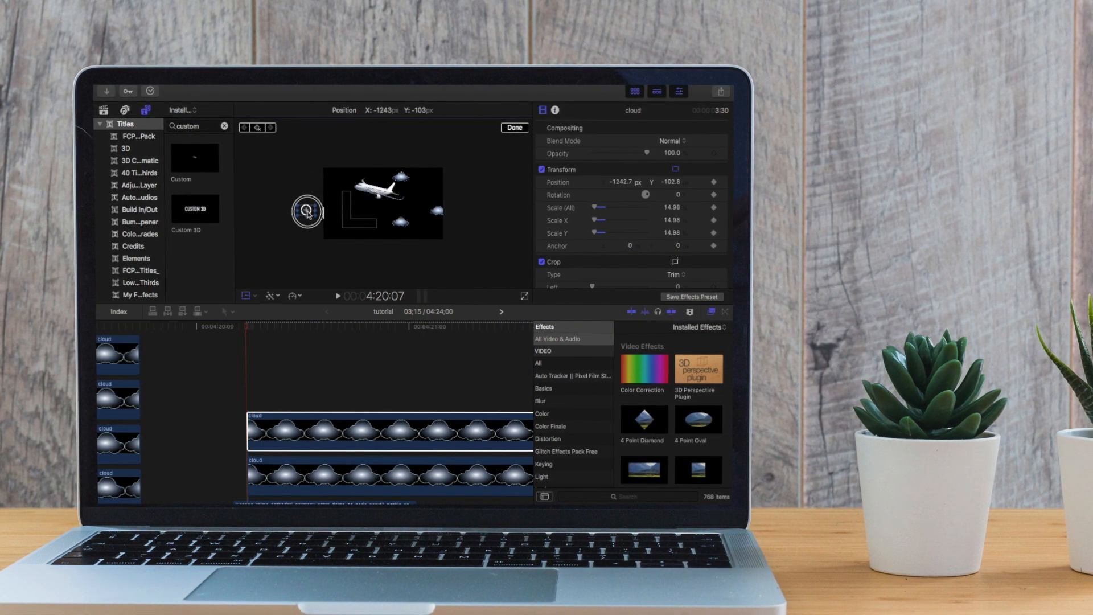
left_click(288, 415)
left_click(246, 295)
left_click_drag(308, 210, 390, 206)
key("super+Down")
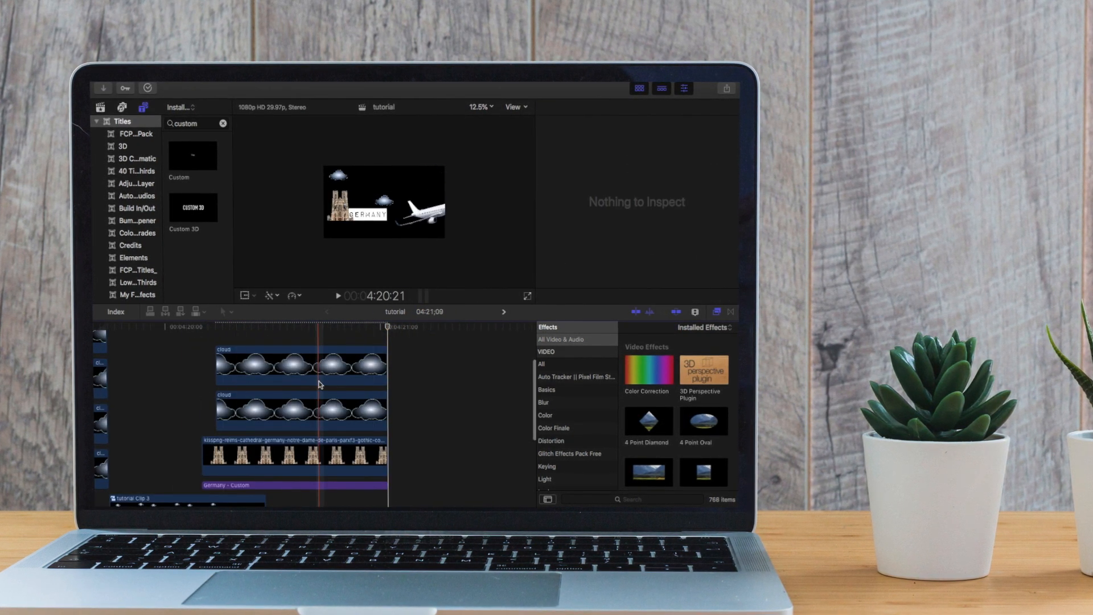
Keyframe the central cloud sliding out past the left edge of the frame.
left_click(341, 338)
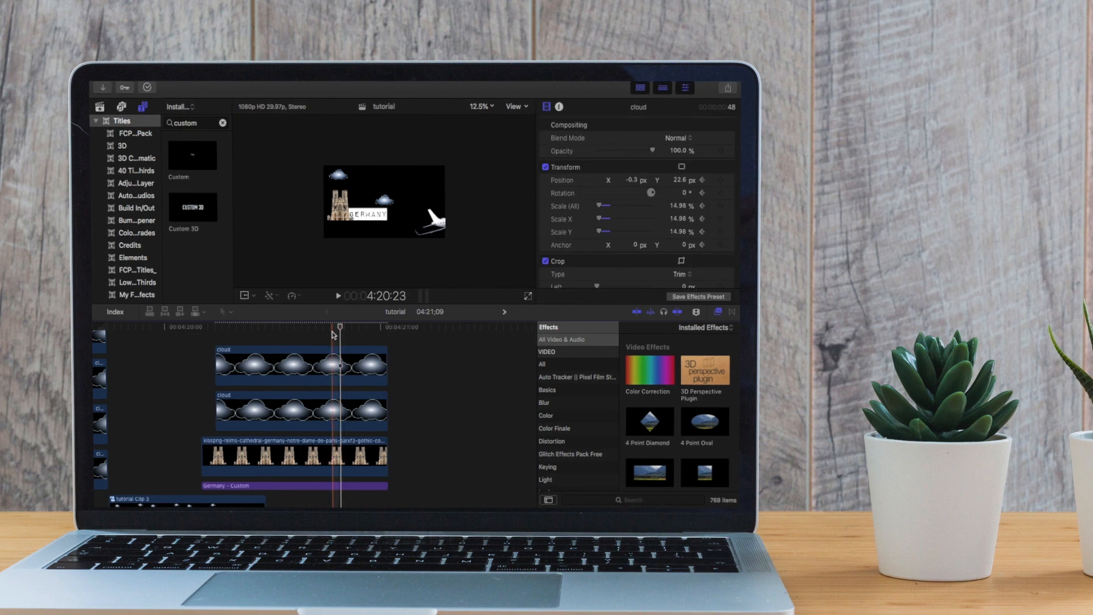
left_click(257, 296)
left_click_drag(385, 200, 313, 188)
Keyframe the cathedral and Germany title moving out past the frame's upper left, with the title at X -1156.3 px, Y 540.0 px.
left_click(339, 202)
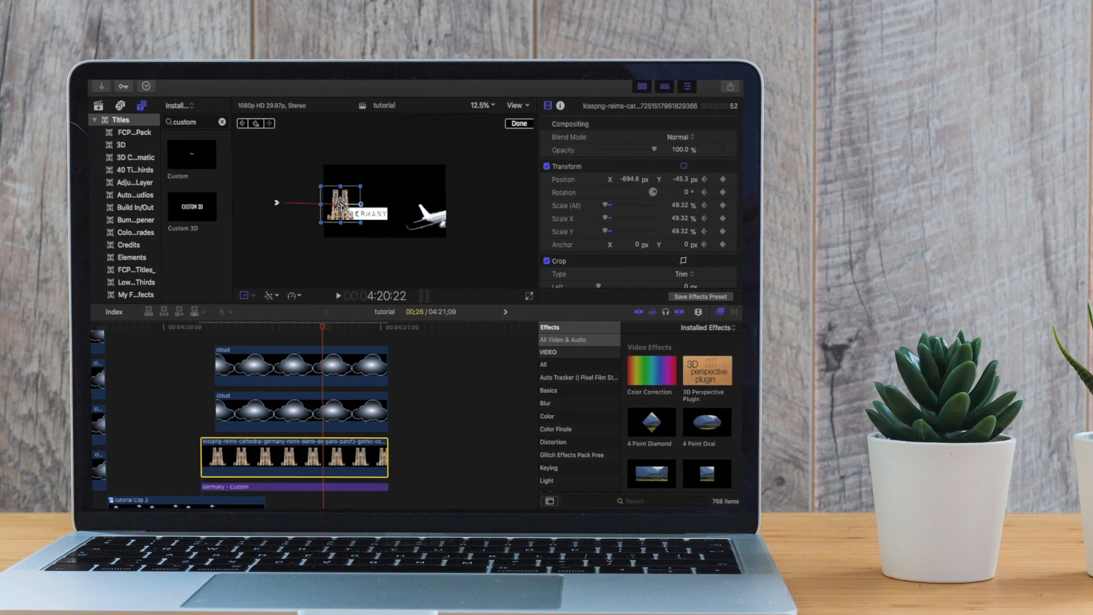
left_click_drag(341, 204, 304, 180)
left_click(327, 488)
left_click_drag(387, 204, 315, 169)
Preview the animation full screen from the start of the first compound clip and examine the layers around tutorial Clip 3.
scroll(400, 404, "down", 5)
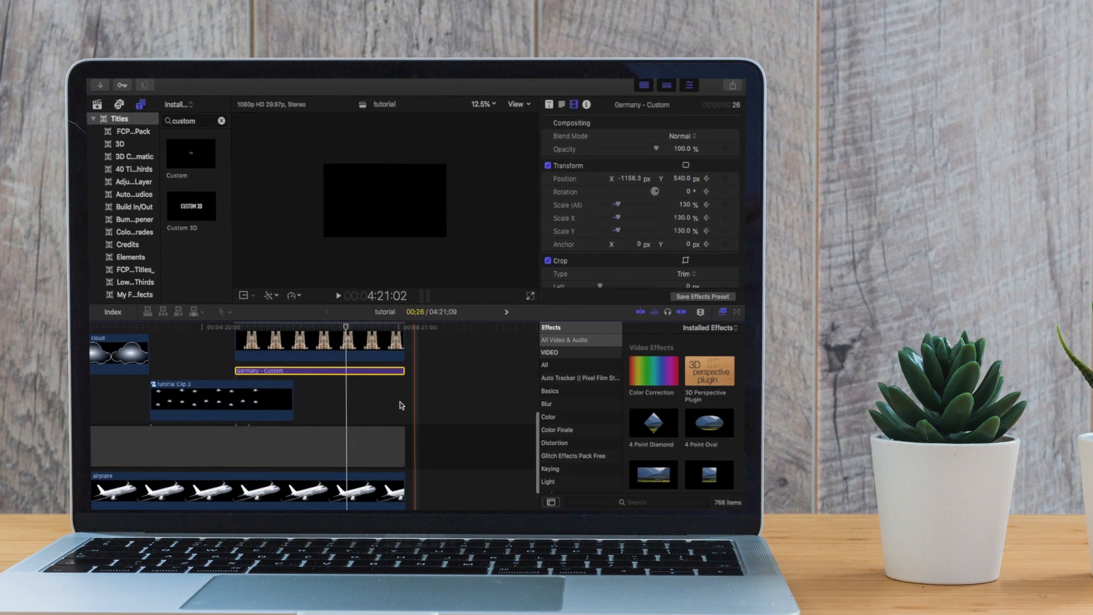
scroll(400, 405, "left", 10)
left_click(358, 391)
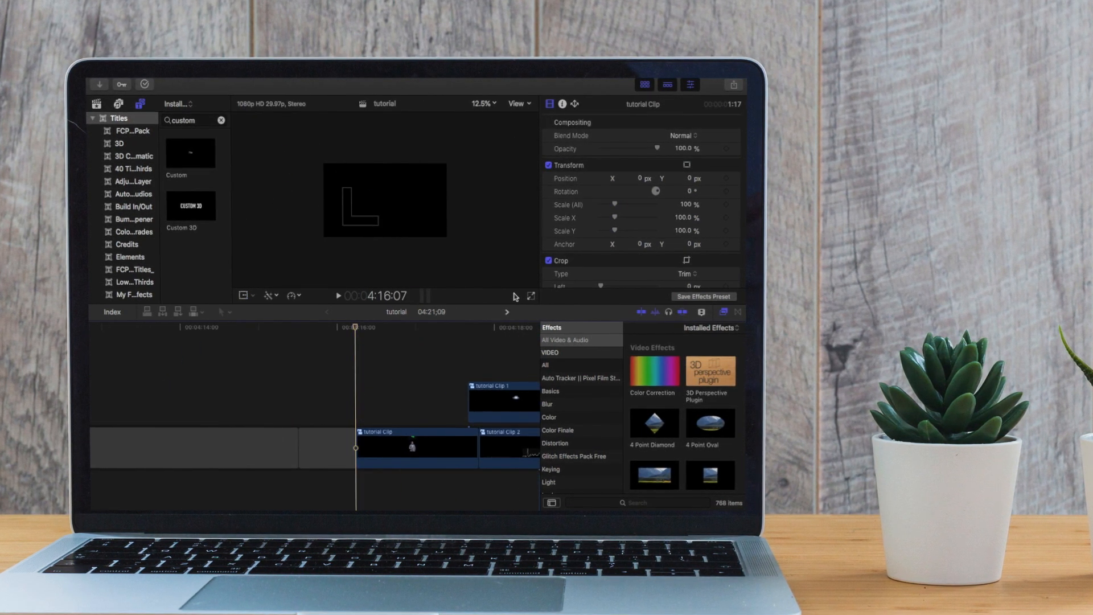
key("shift+super+f")
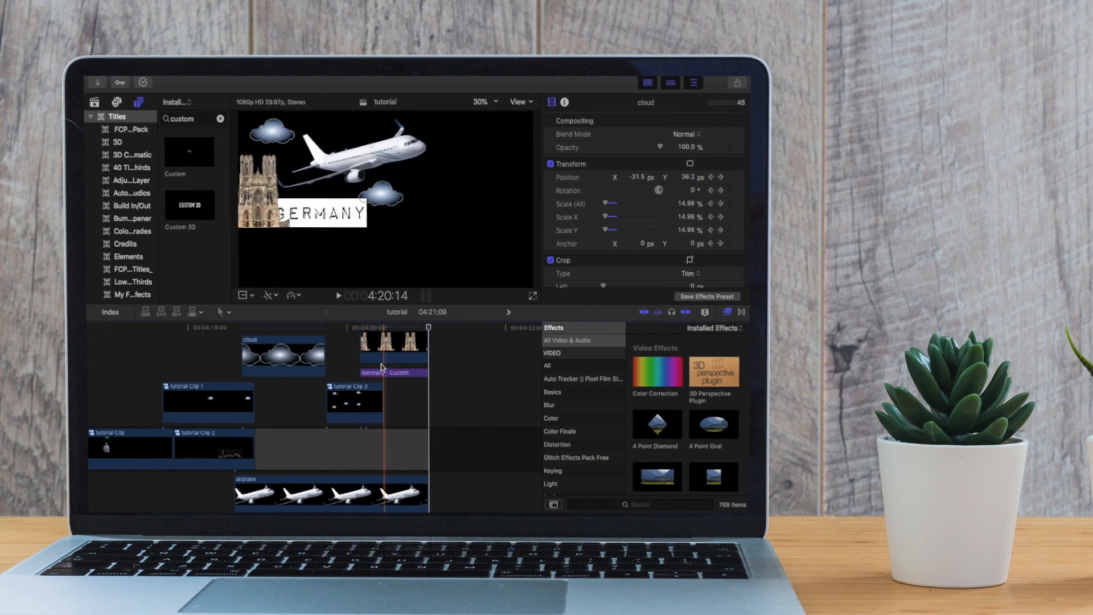
scroll(383, 367, "up", 3)
scroll(370, 367, "up", 2)
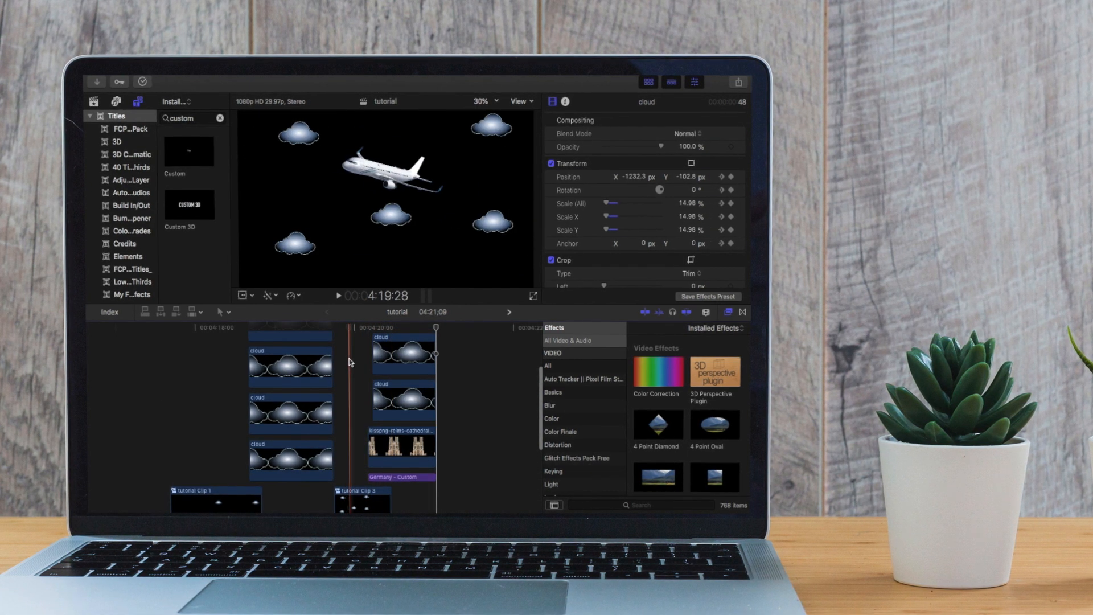
key("super+equal")
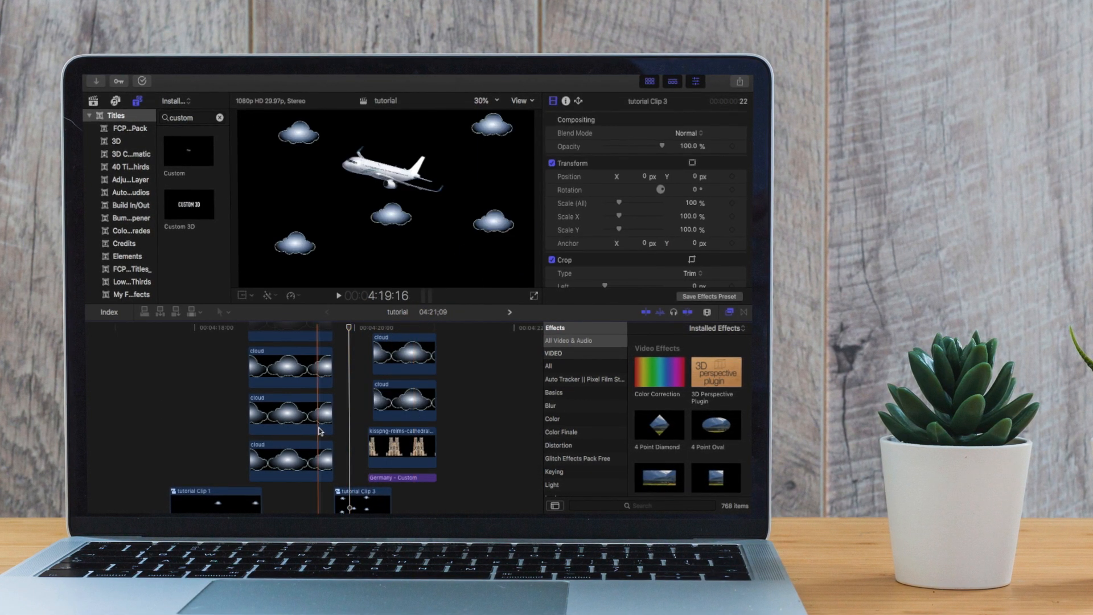
key("super+equal")
scroll(285, 413, "down", 4)
scroll(120, 387, "left", 2)
key("b")
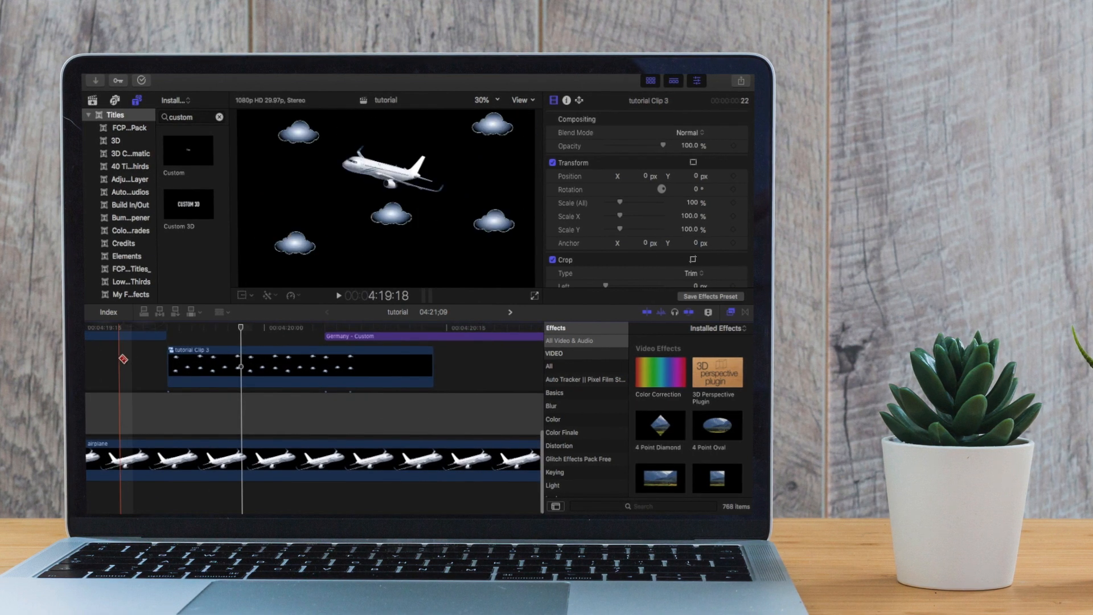
Combine the tutorial compound clips, clouds, airplane, cathedral and Germany title into a single new compound clip.
key("super+minus")
key("super+minus")
scroll(285, 336, "up", 4)
scroll(285, 336, "left", 3)
scroll(296, 370, "down", 4)
key("super+minus")
key("super+minus")
key("super+minus")
key("a")
left_click_drag(270, 472, 319, 342)
right_click(319, 342)
left_click(379, 328)
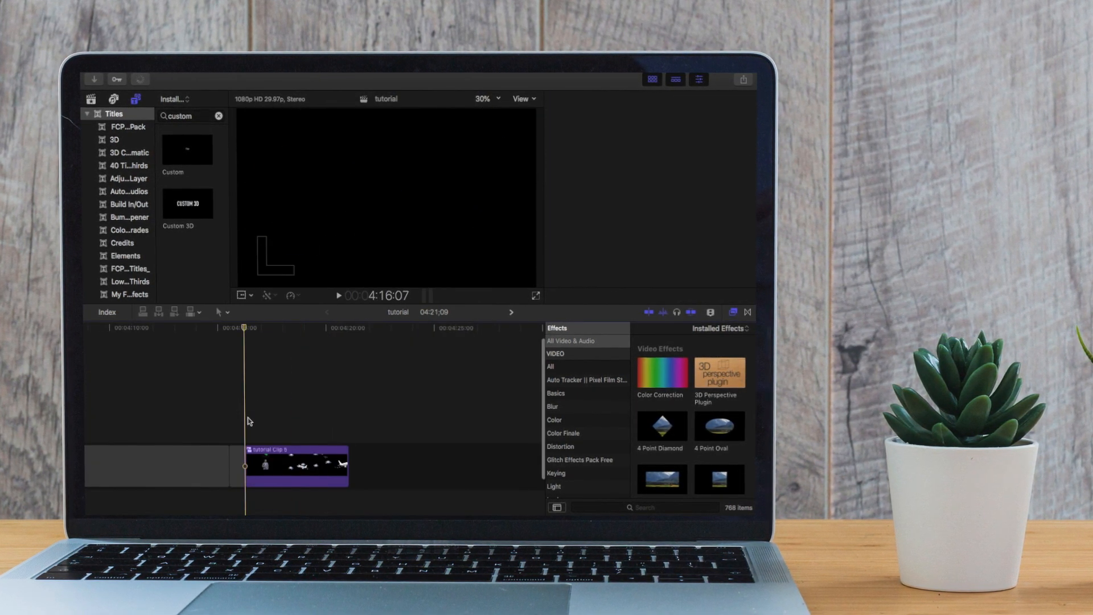
Preview the compound clip, connect the elon musk clip above it at 4:19:03, and apply the Keyer effect.
key("super+equal")
key("space")
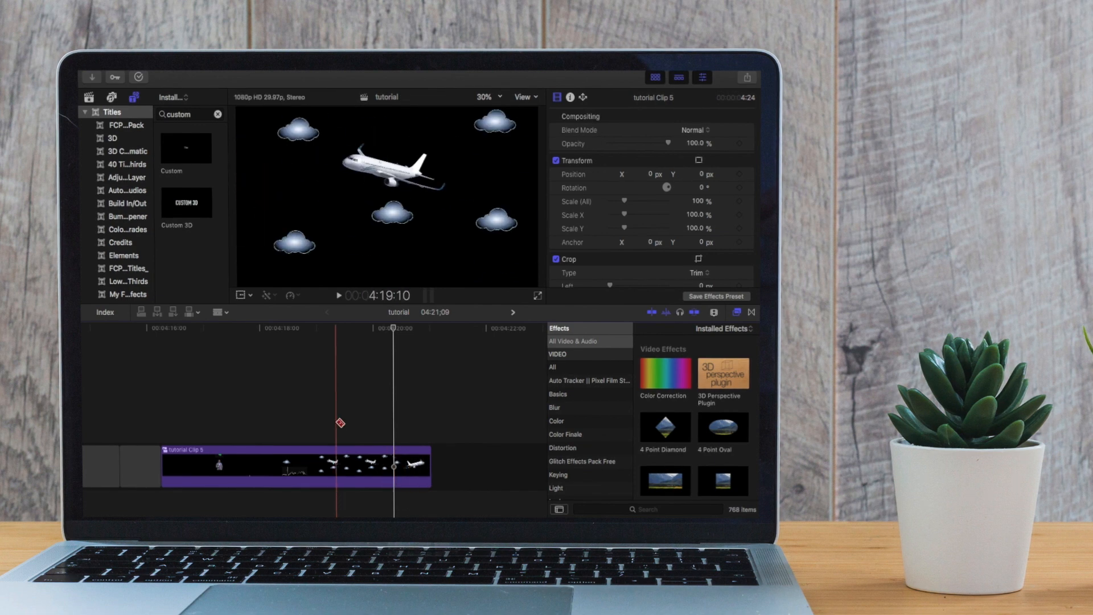
left_click(640, 509)
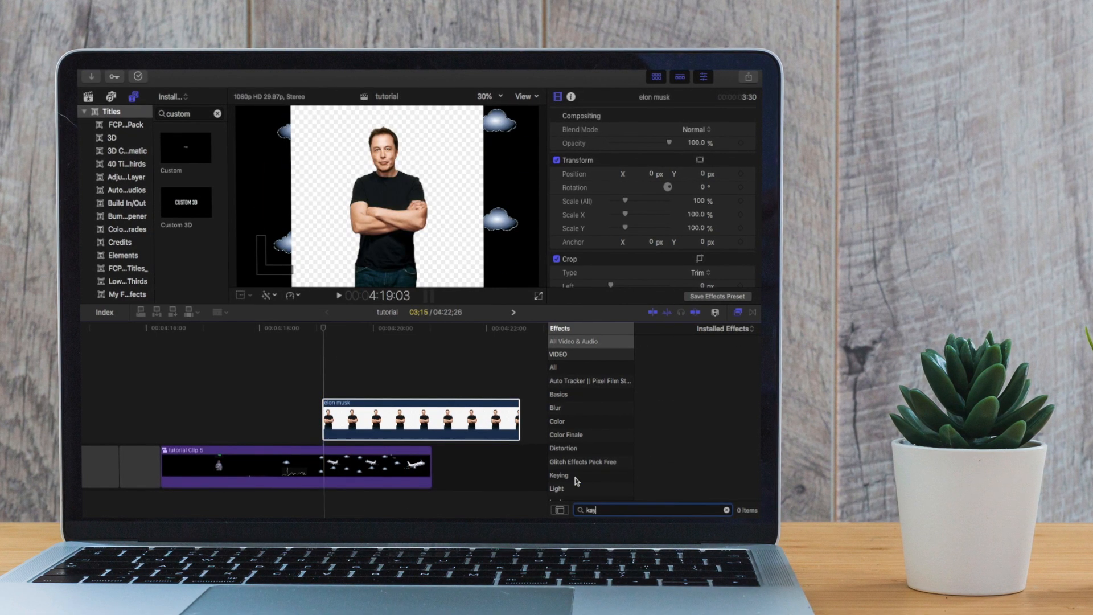
double_click(664, 359)
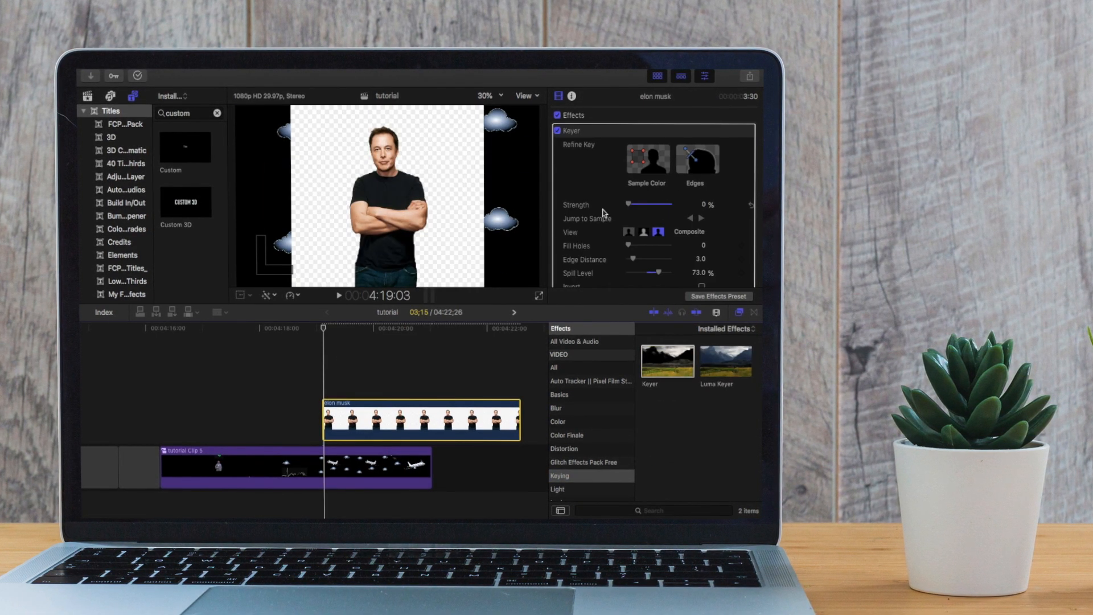
Key out the background by sampling an area beside the man, and set Fill Holes to 6.26.
left_click_drag(437, 195, 473, 242)
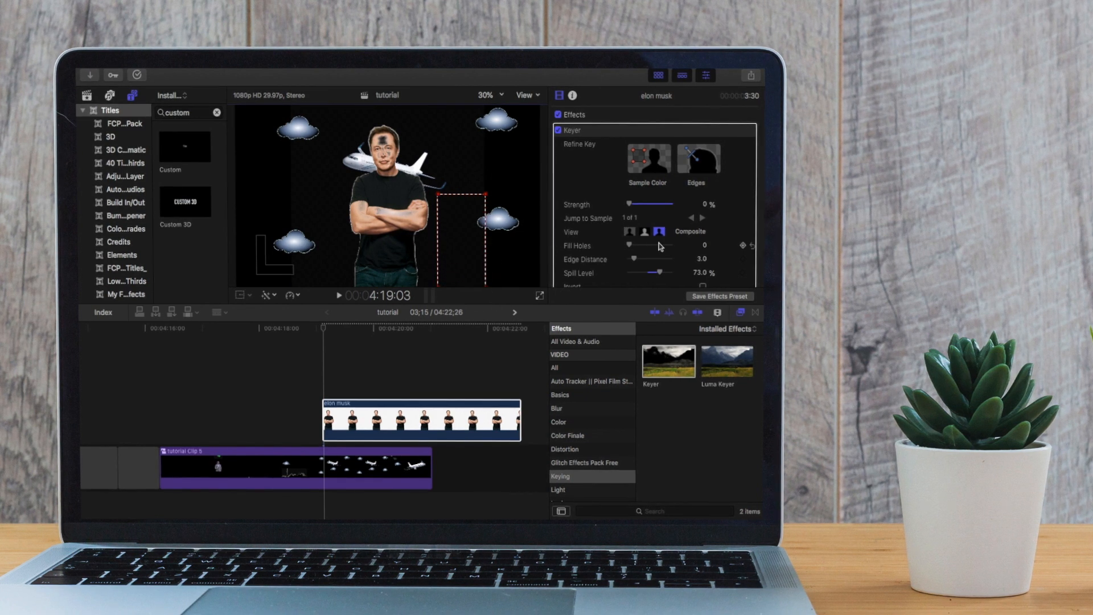
scroll(661, 246, "down", 2)
left_click_drag(630, 210, 657, 218)
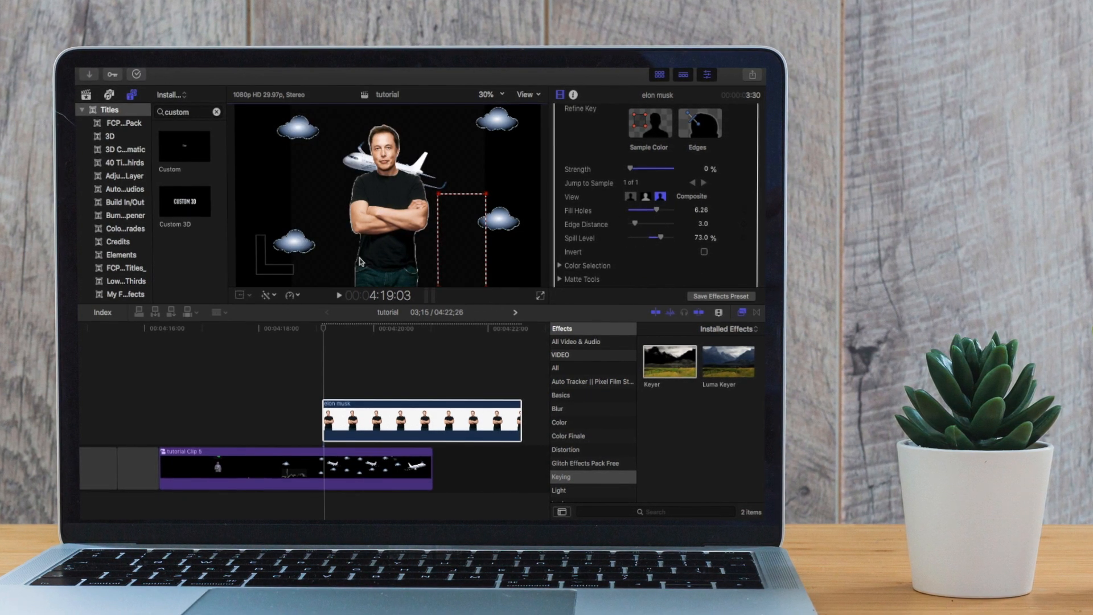
Keyframe the elon musk clip on the airplane at 20.98% scale, -15.1° rotation, X -36.8 px, Y 332.5 px.
left_click(261, 320)
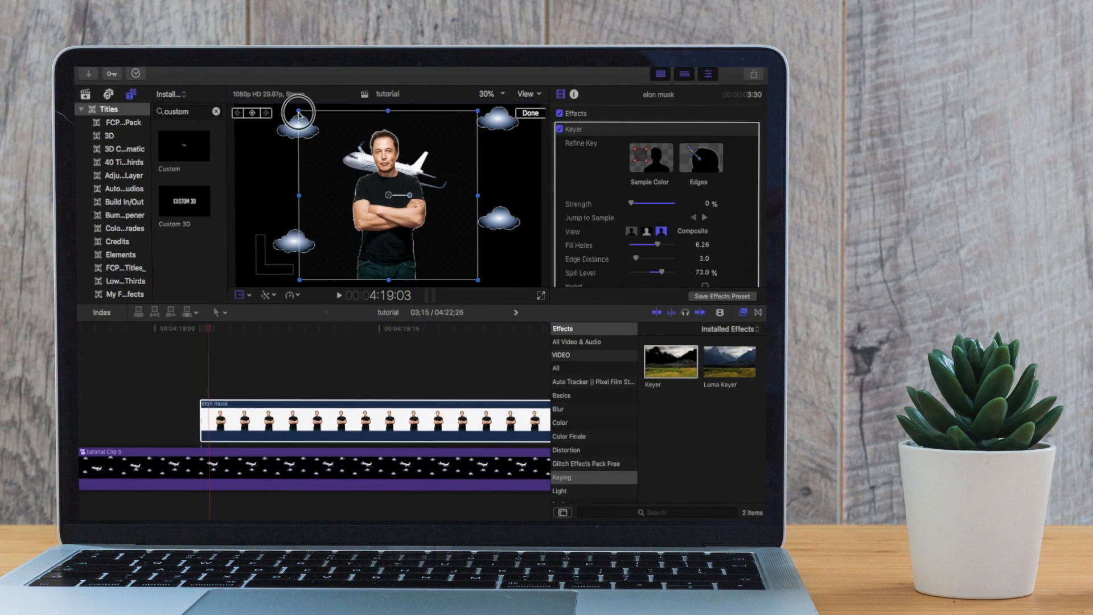
left_click_drag(236, 105, 371, 185)
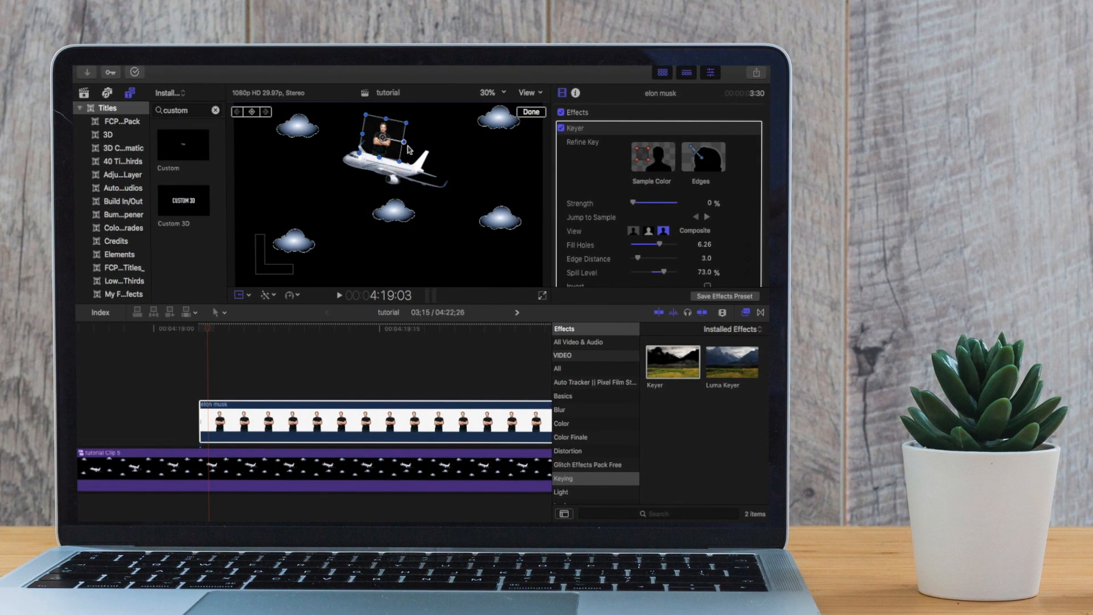
left_click(245, 362)
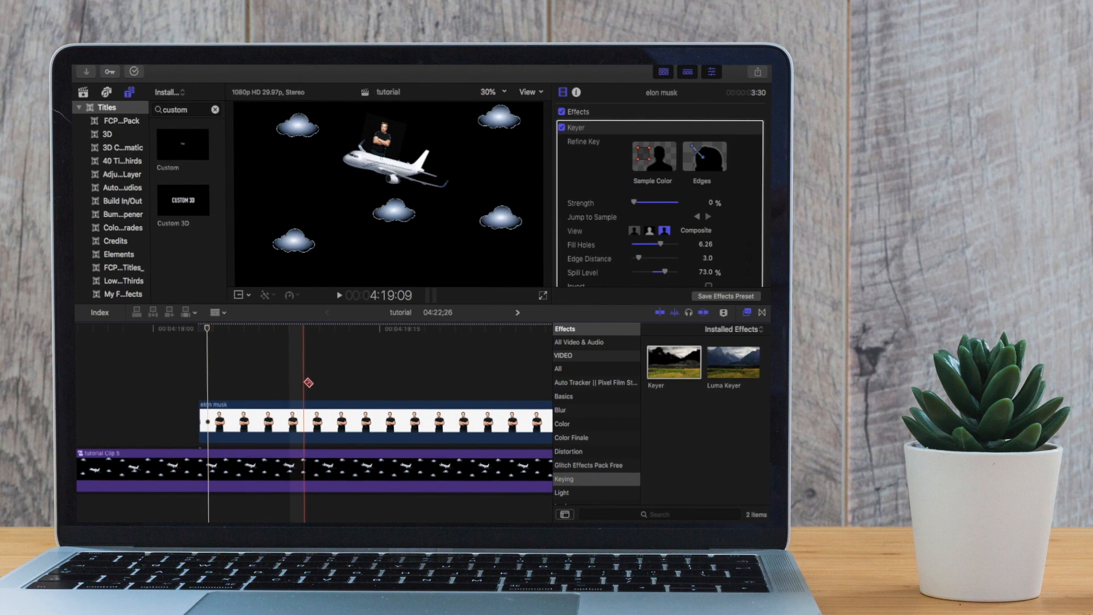
Keyframe the elon musk clip's start beyond the frame's right edge at X about 1215 px, Y 443.5 px, rotated 380.9°.
left_click(494, 91)
left_click(491, 106)
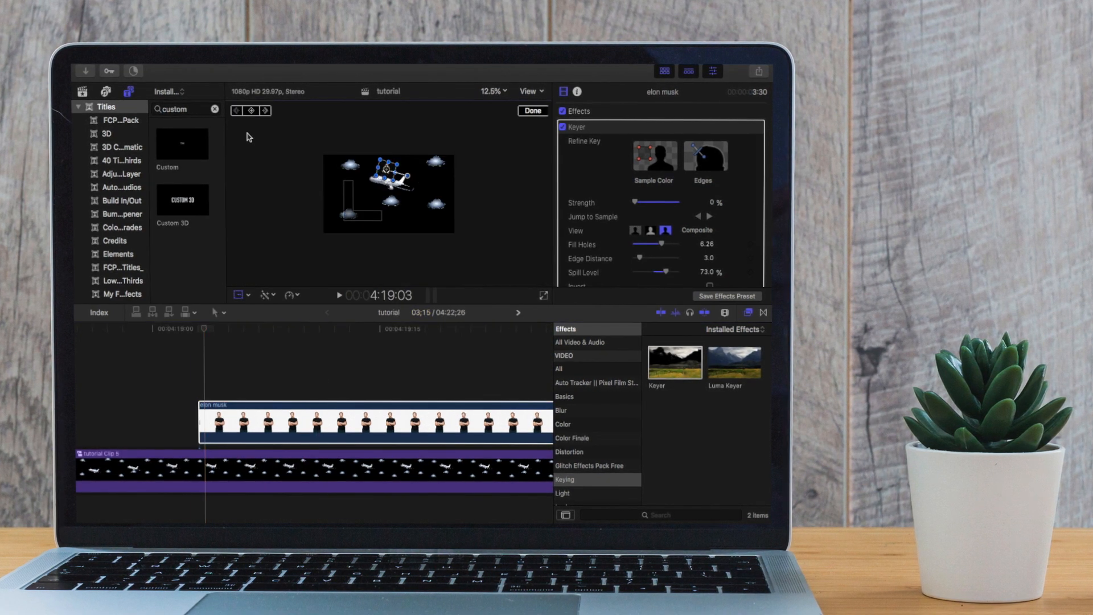
left_click_drag(473, 161, 472, 161)
left_click(678, 131)
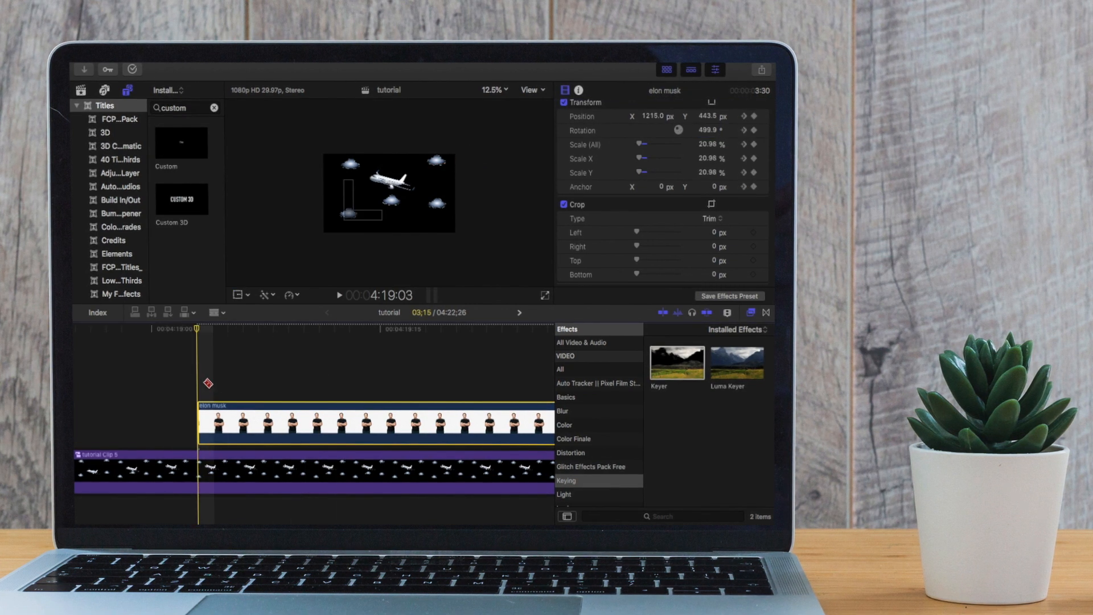
Enlarge the viewer to 75% and keyframe the elon musk clip's position to follow the airplane at 4:20:10.
left_click(494, 90)
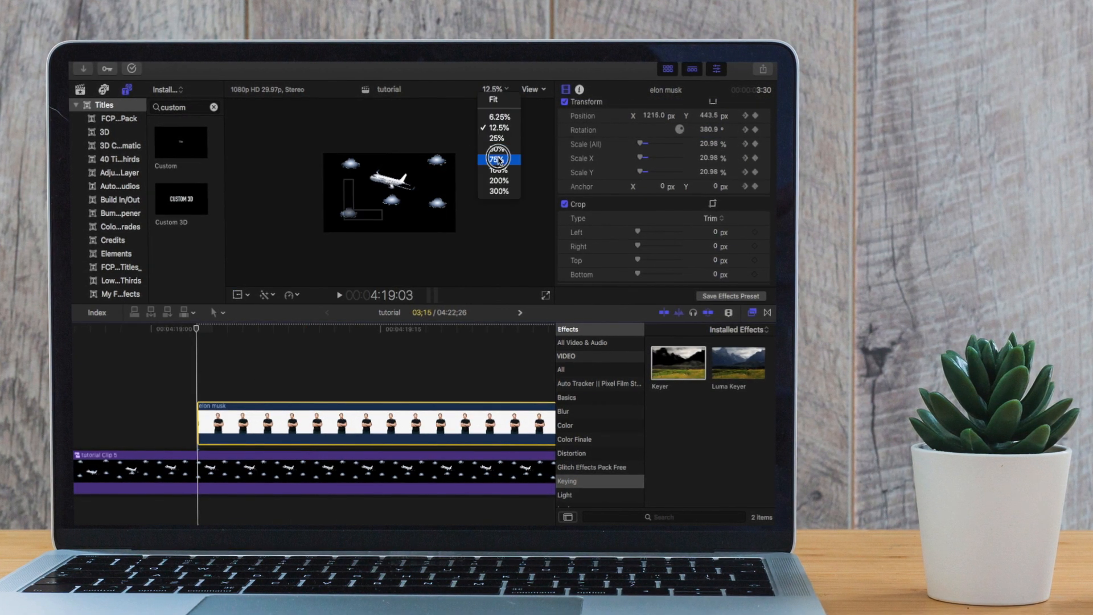
left_click(493, 152)
key("super+minus")
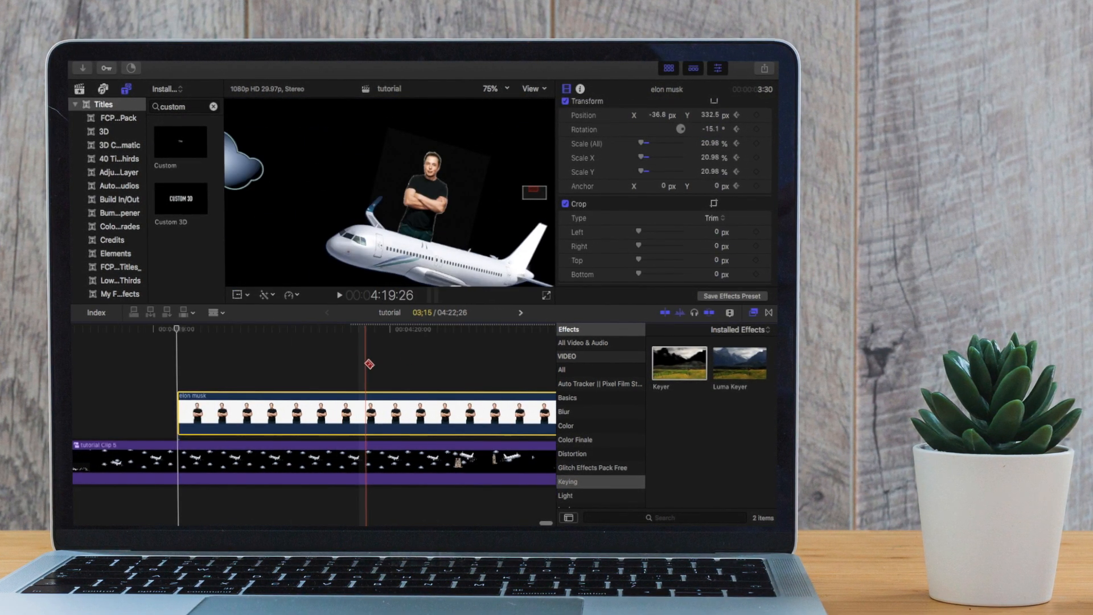
scroll(451, 361, "right", 3)
left_click(362, 409)
key("Escape")
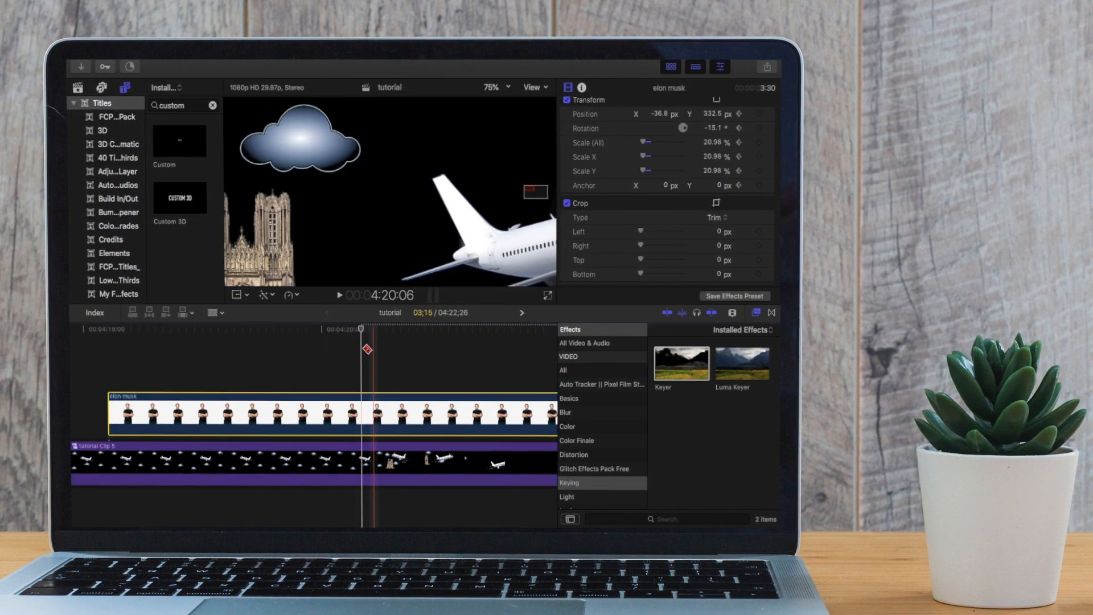
scroll(399, 365, "right", 3)
left_click(337, 363)
key("a")
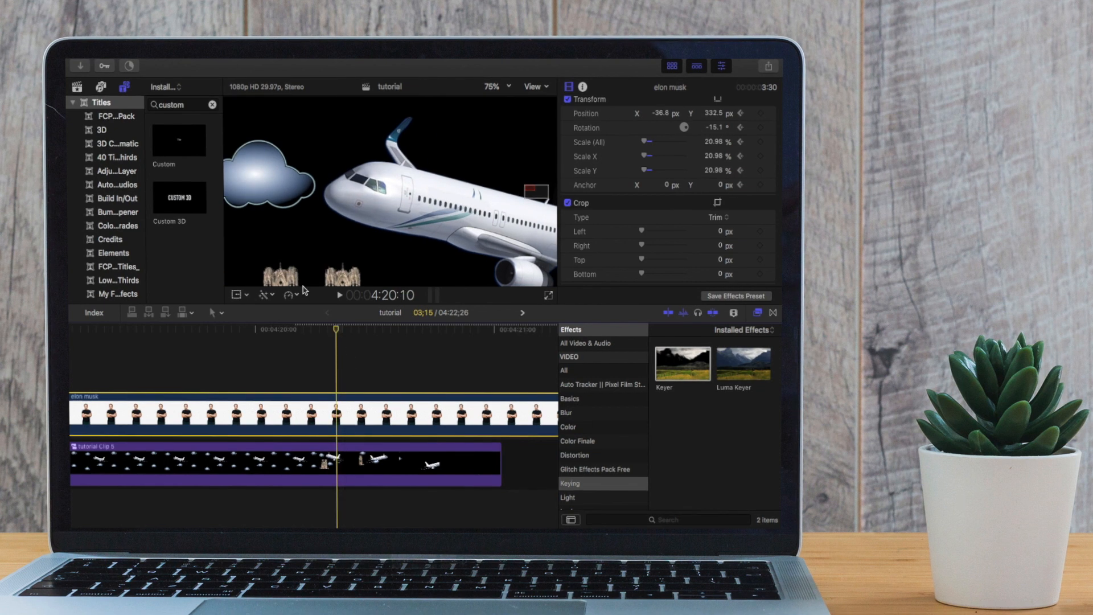
left_click_drag(544, 192, 548, 191)
left_click_drag(475, 176, 353, 133)
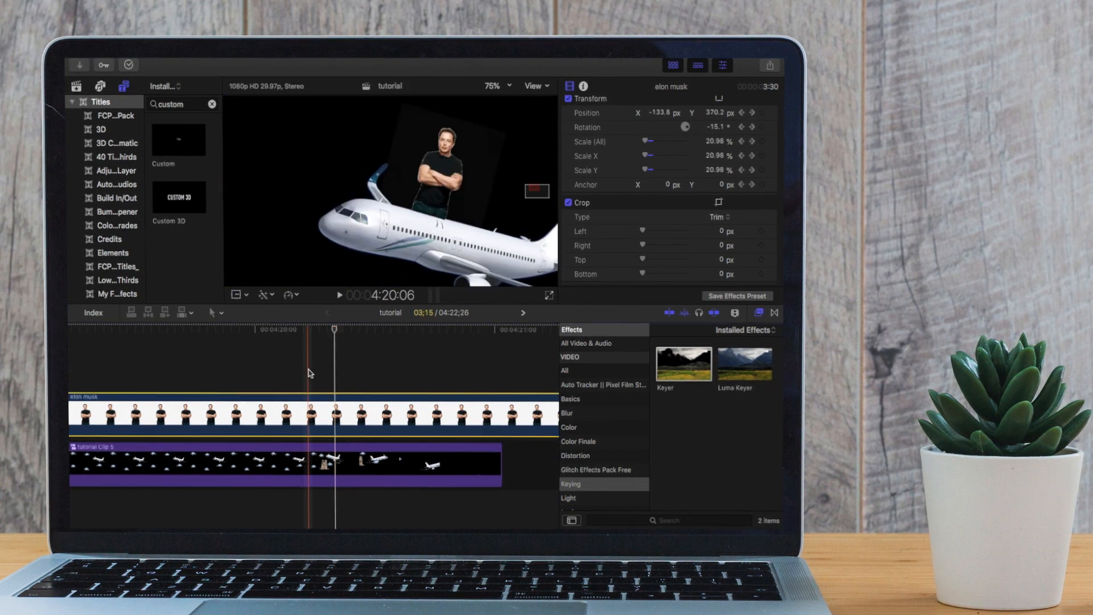
Keyframe the elon musk clip standing on the turned airplane at 4:20:14, at about X -152 px, Y 410 px.
scroll(267, 365, "right", 3)
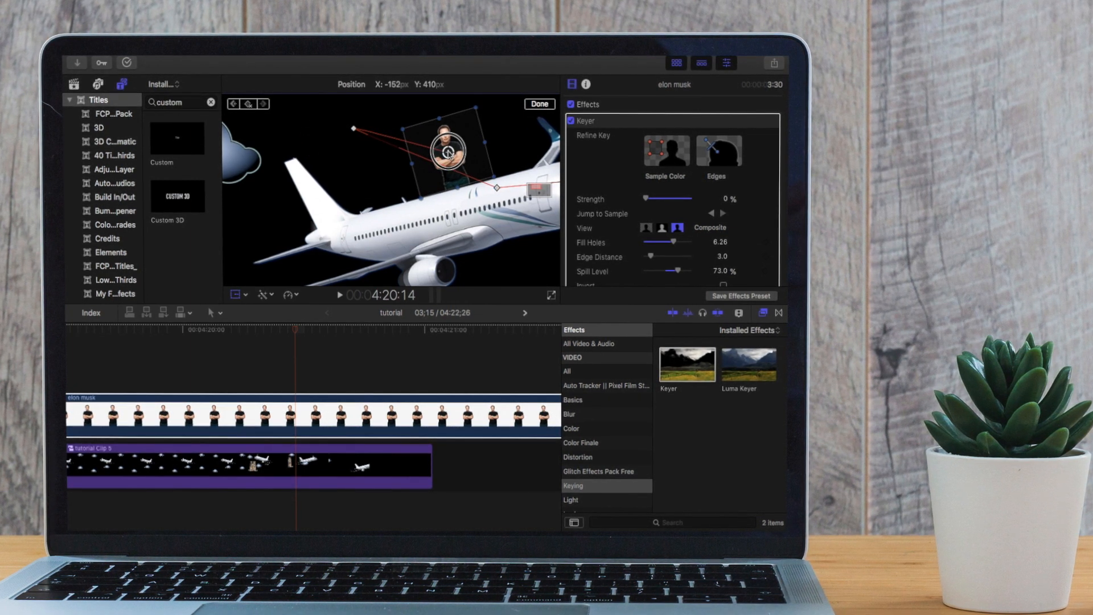
key("shift+t")
scroll(295, 370, "right", 4)
left_click_drag(537, 188, 549, 197)
Keyframe the elon musk clip onto the departing airplane around 4:20:19, and trim the ends of both clips.
left_click(500, 84)
left_click(495, 99)
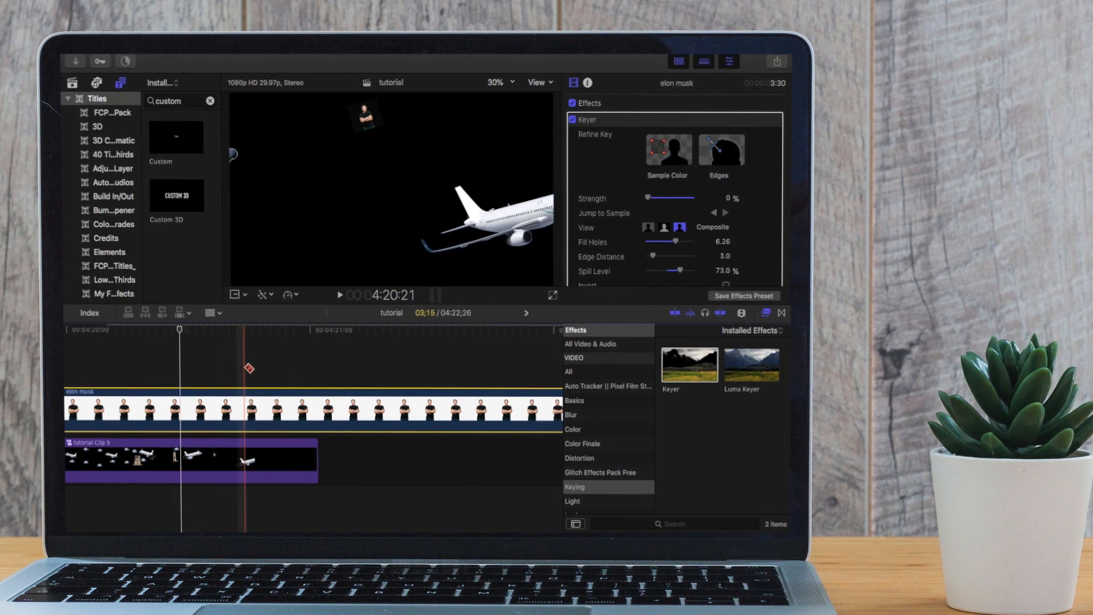
left_click(512, 134)
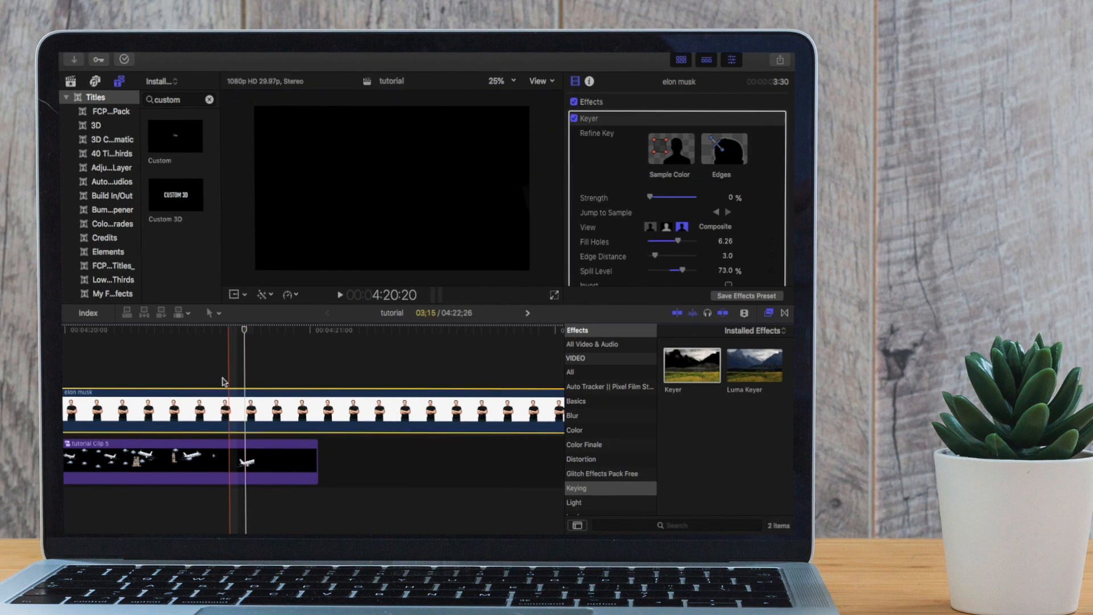
left_click(226, 389)
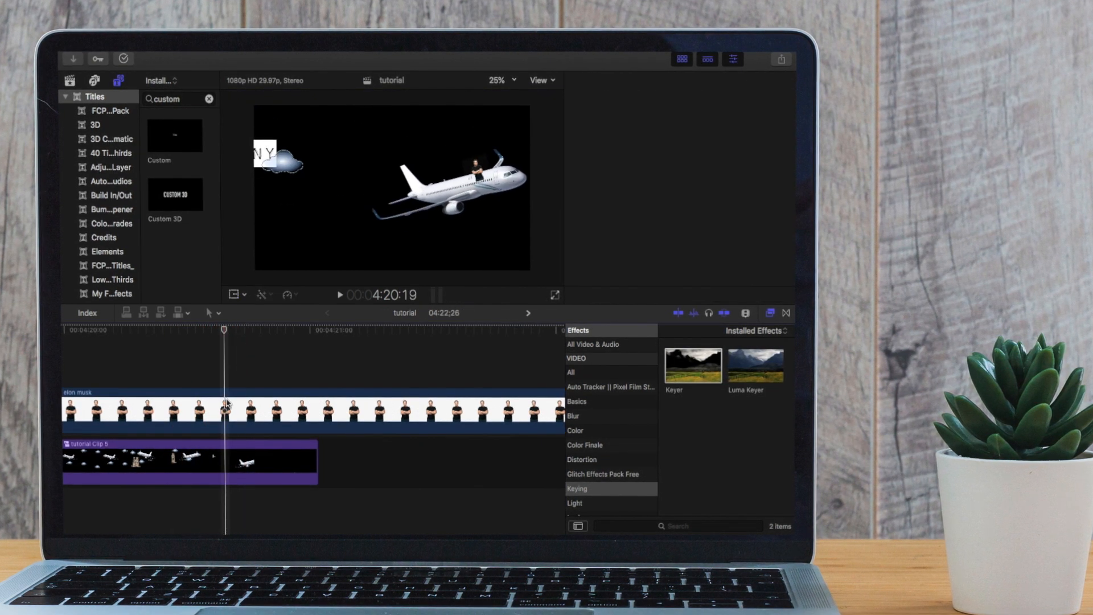
left_click(227, 393)
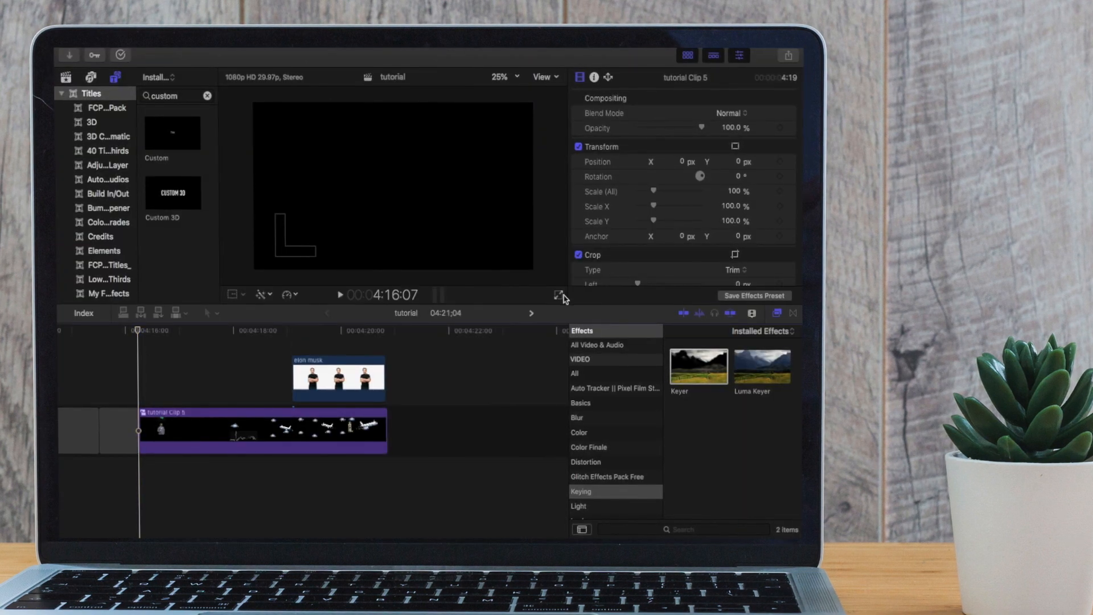
Preview the animation full screen and extend the elon musk clip slightly past the compound clip's end.
left_click(559, 295)
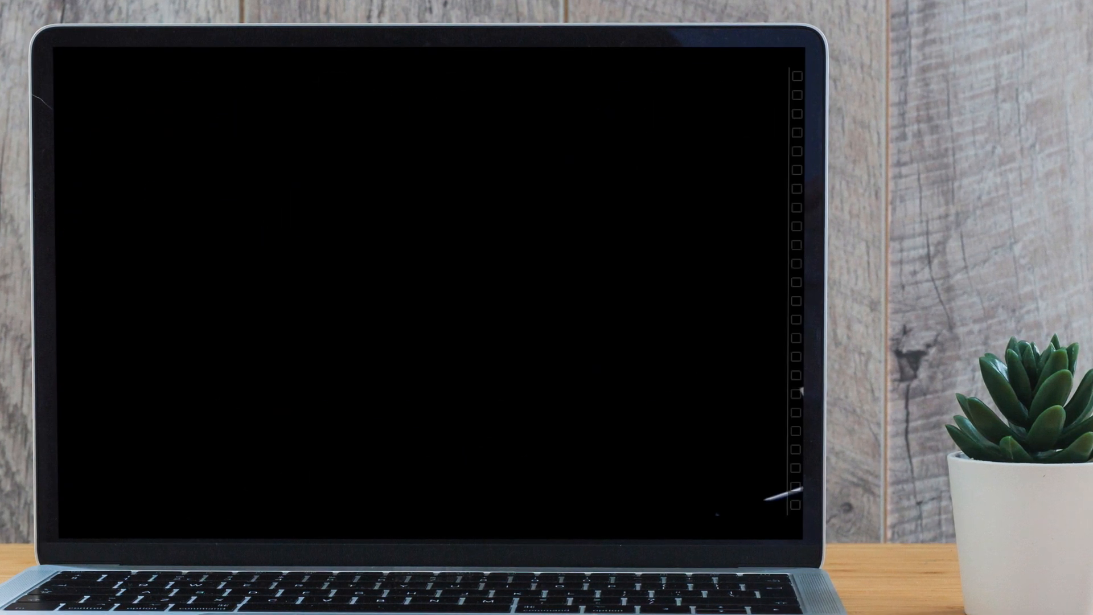
key("Escape")
key("shift+z")
scroll(394, 457, "right", 3)
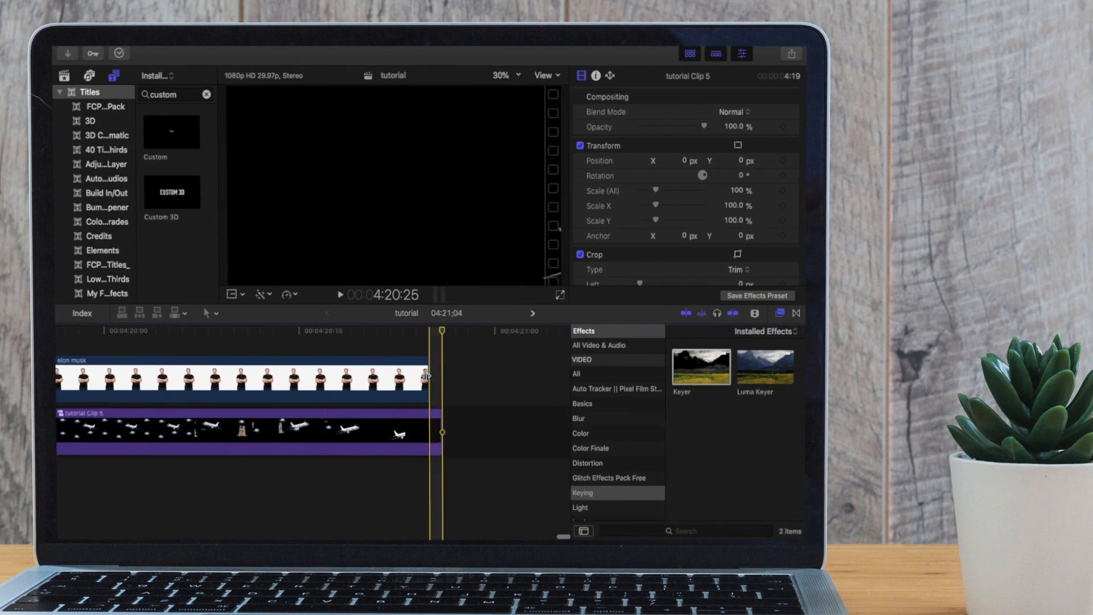
left_click_drag(429, 370, 458, 371)
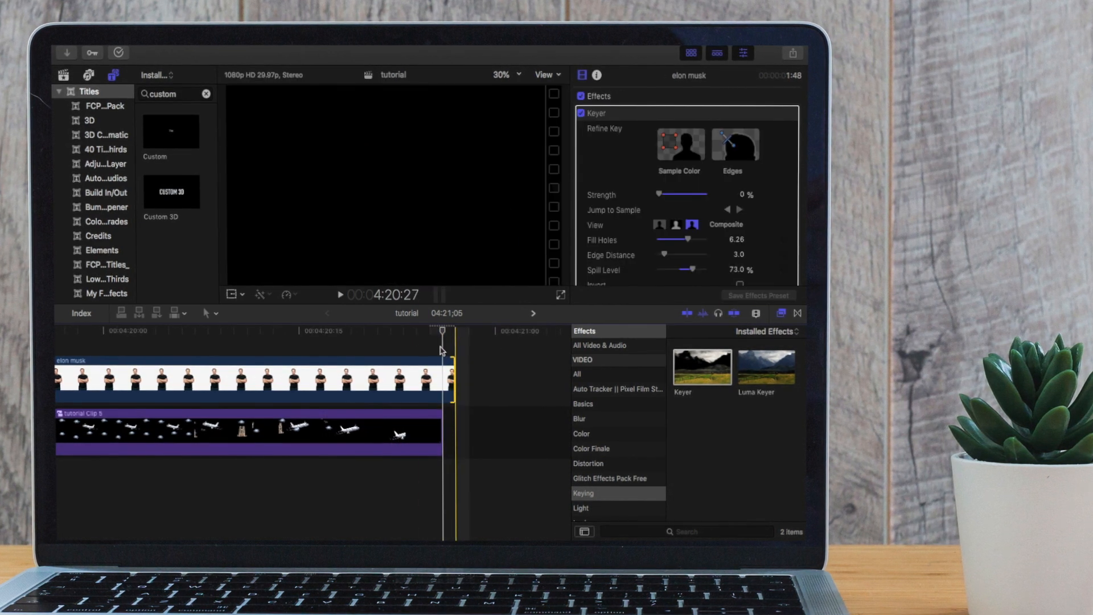
Combine the elon musk clip and the compound clip beneath it into a new compound clip, and play it back.
left_click(455, 343)
key("super+minus")
key("super+minus")
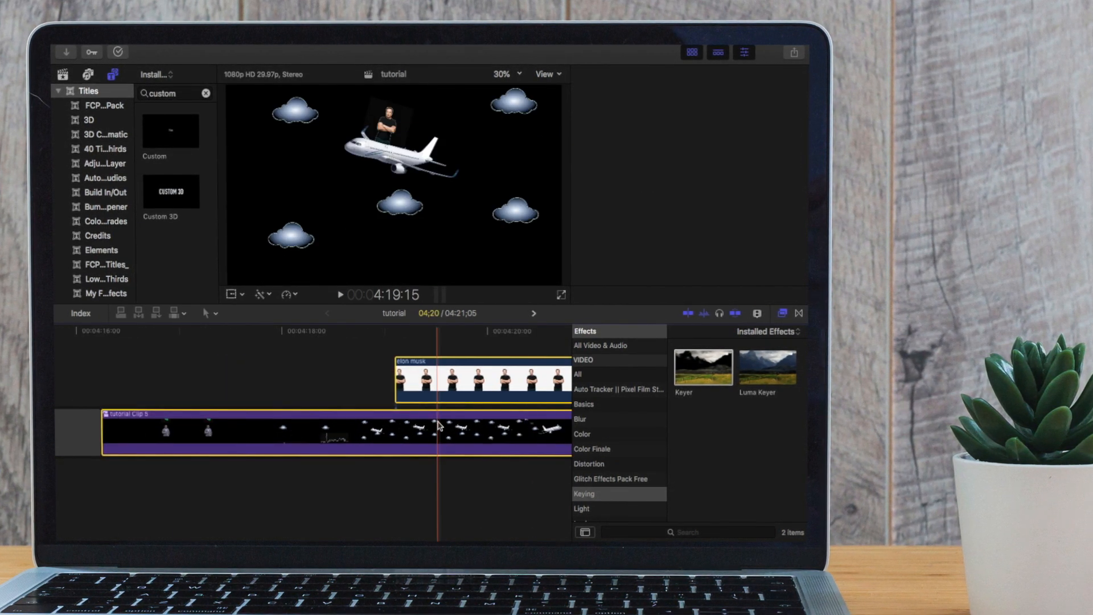
right_click(445, 373)
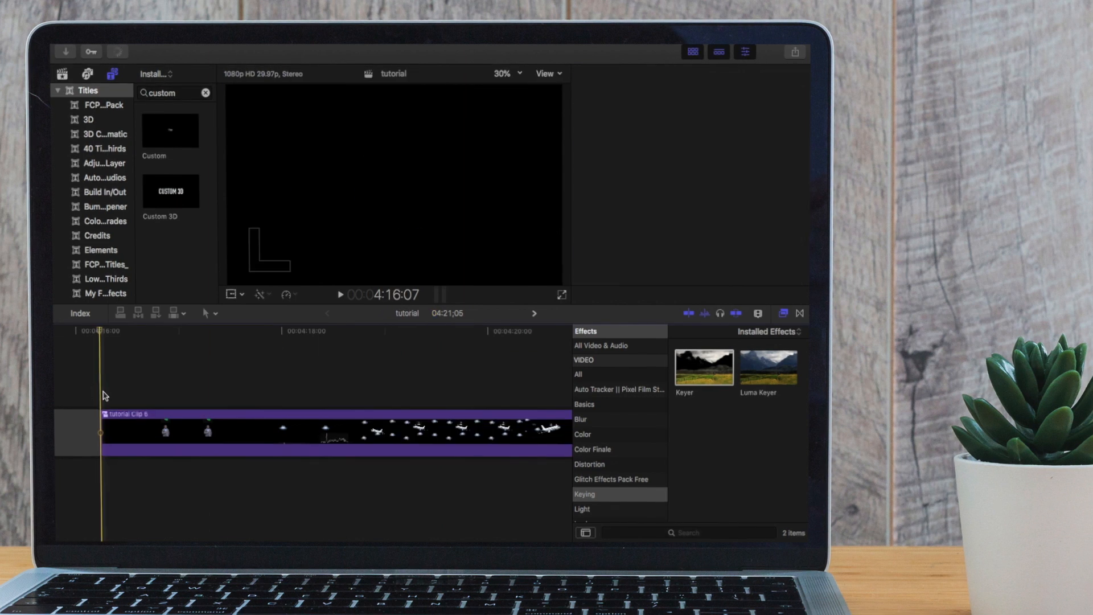
key("space")
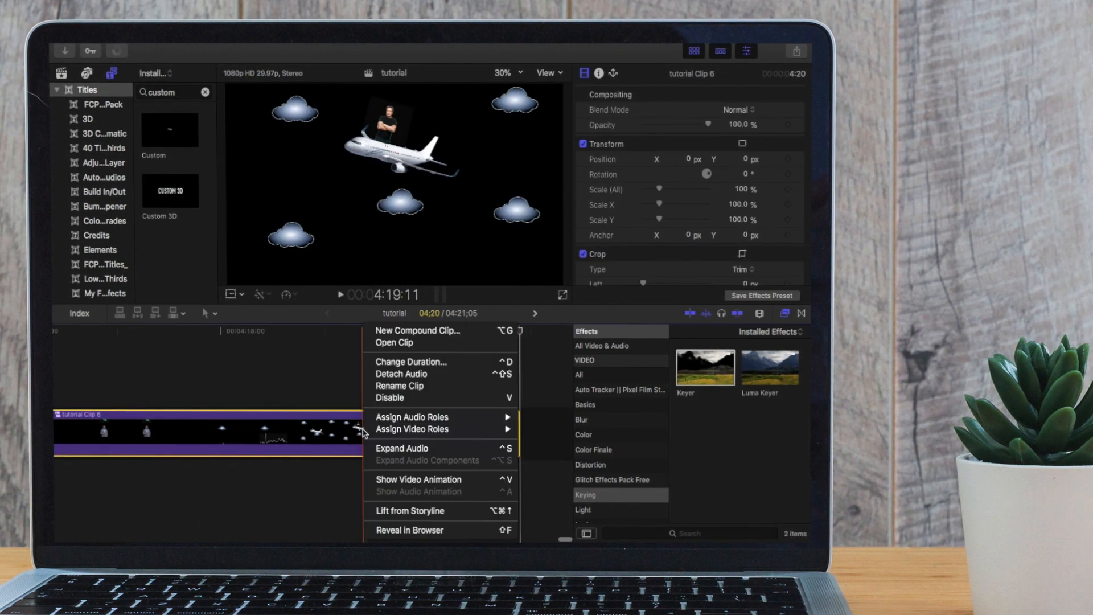
Open the nested tutorial Clip 5 and apply the Handheld effect to the five stacked cloud clips around 3:02.
scroll(268, 493, "left", 3)
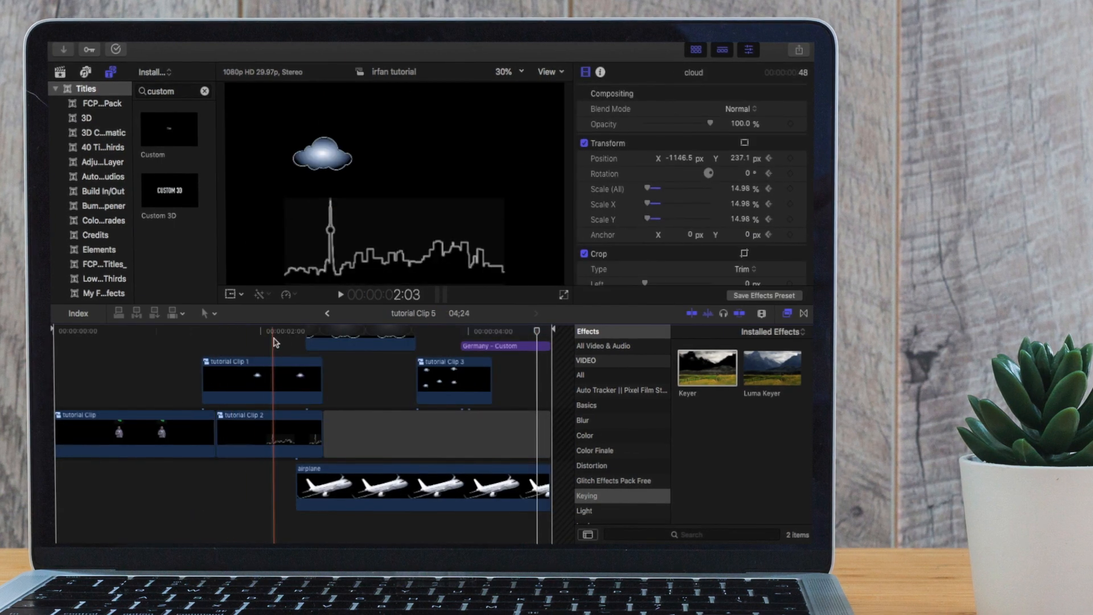
scroll(349, 346, "up", 4)
left_click(350, 455)
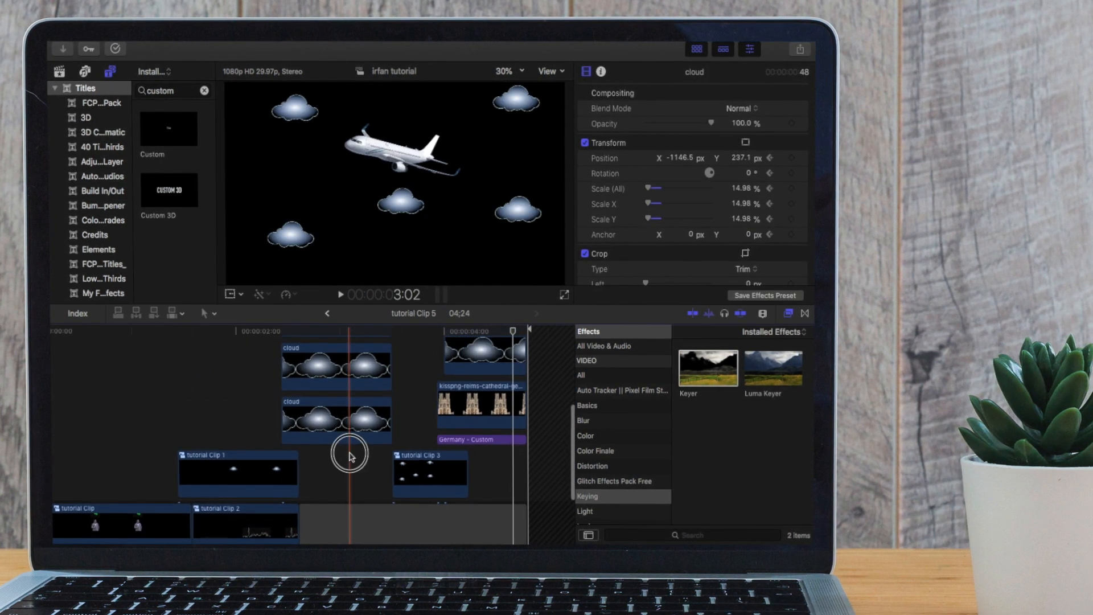
left_click_drag(349, 455, 341, 353)
left_click(711, 539)
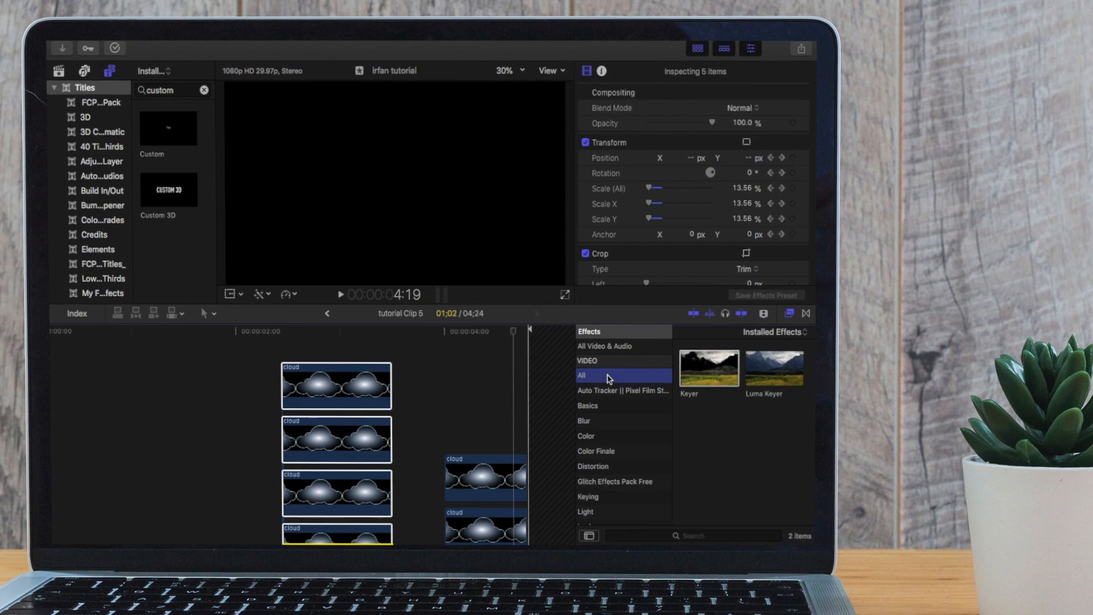
type("hand")
left_click_drag(710, 368, 344, 439)
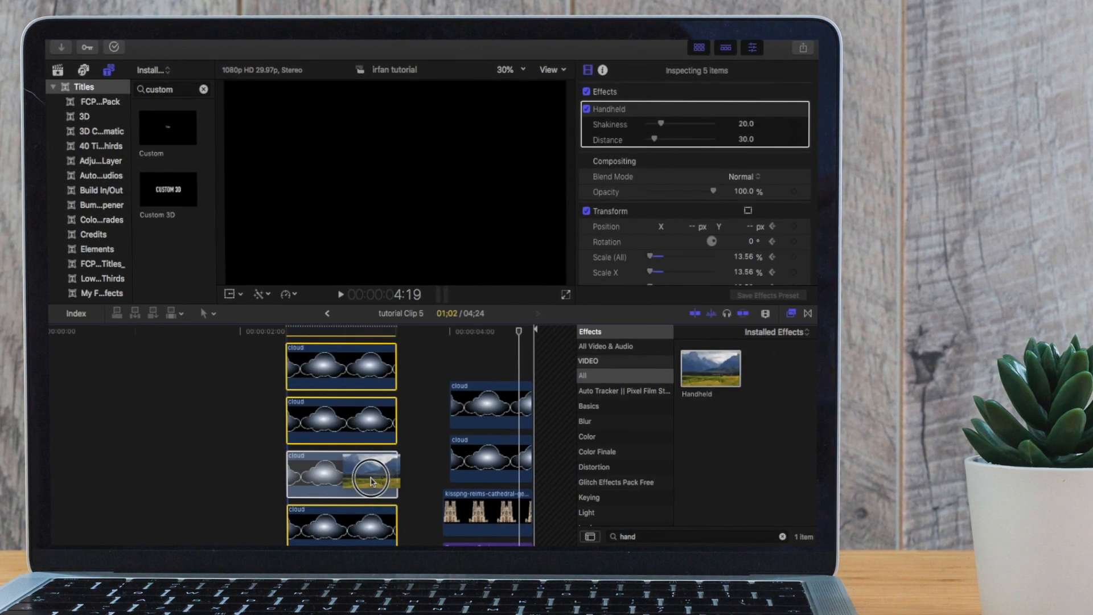
left_click_drag(371, 482, 371, 481)
scroll(371, 480, "down", 2)
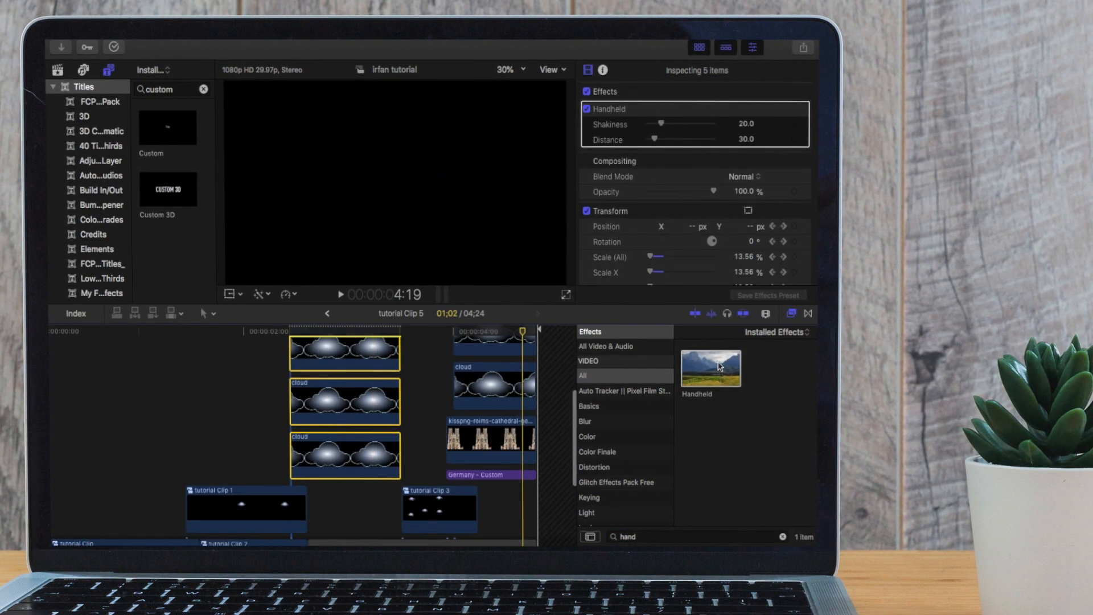
Set Handheld shakiness to about 38.57 on one stacked cloud, and shakiness 24.91 with distance about 36.25 on the topmost cloud.
left_click(428, 507)
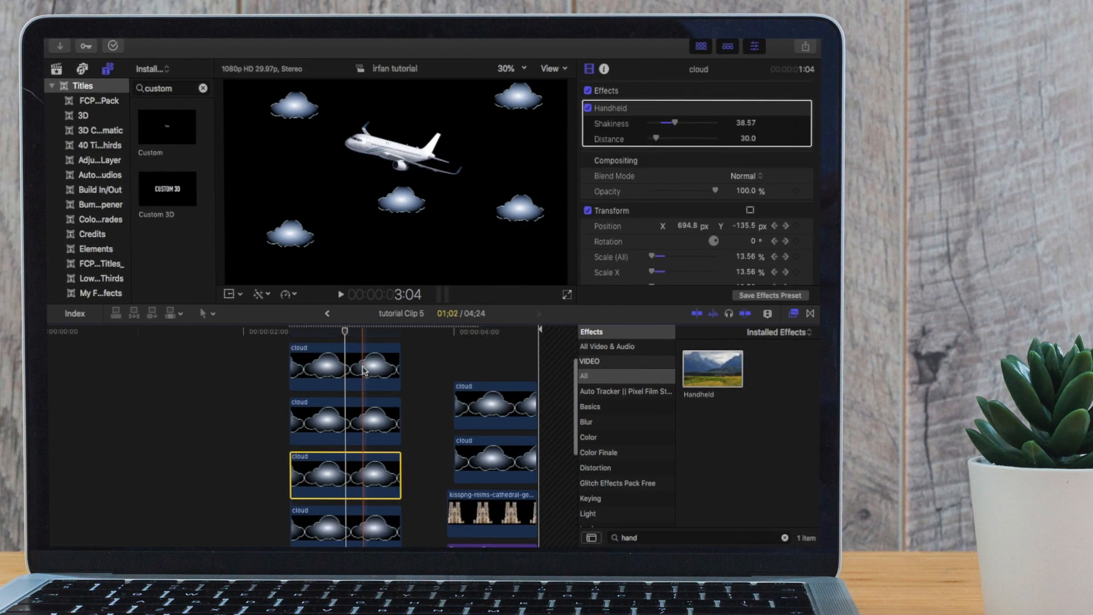
left_click(364, 371)
scroll(357, 441, "down", 2)
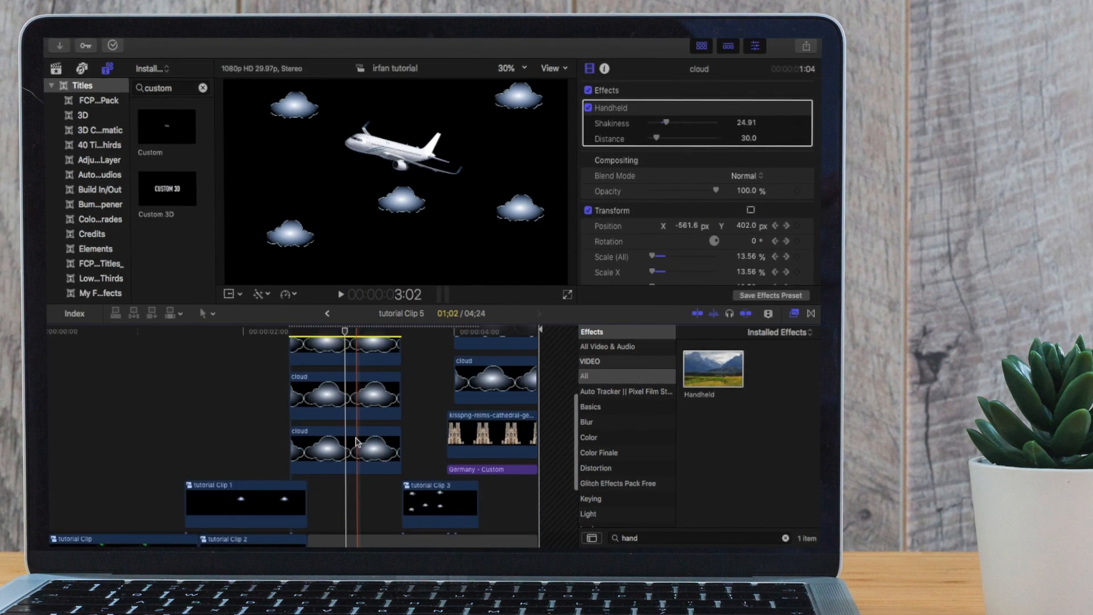
scroll(367, 425, "up", 5)
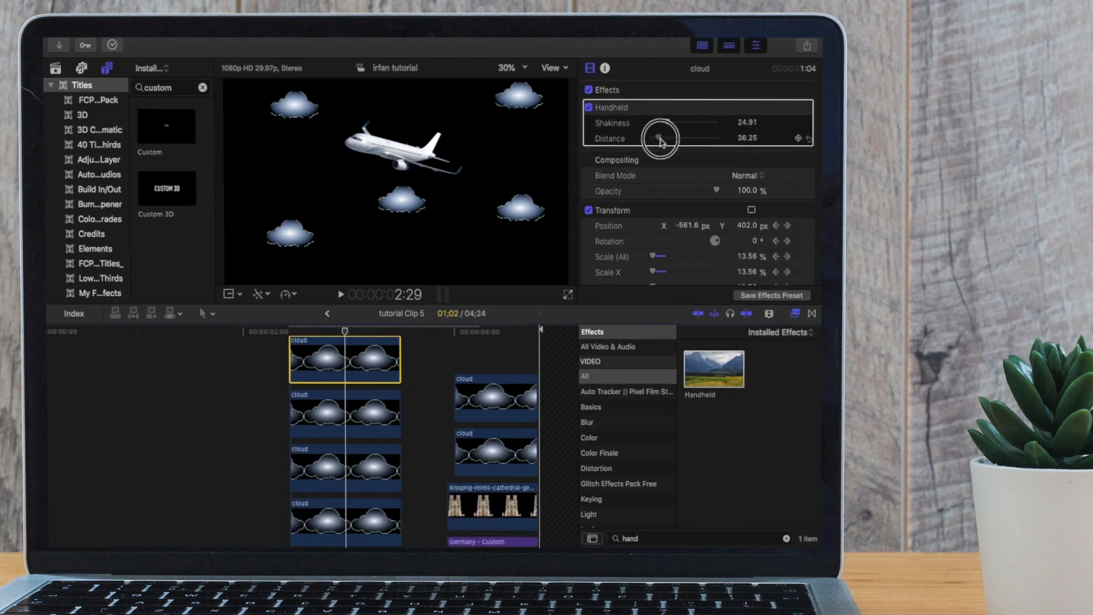
Apply Handheld to the two clouds above the cathedral clip, setting the lower one to shakiness 23.83 and distance 44.73.
scroll(433, 399, "right", 2)
left_click(464, 373)
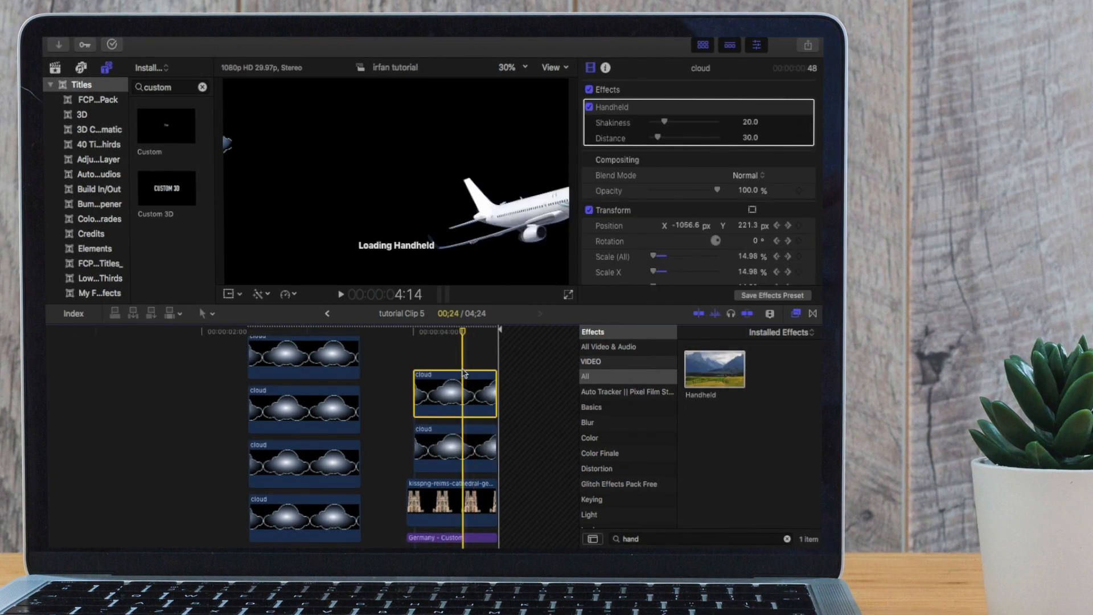
left_click(484, 447)
left_click_drag(668, 121, 663, 137)
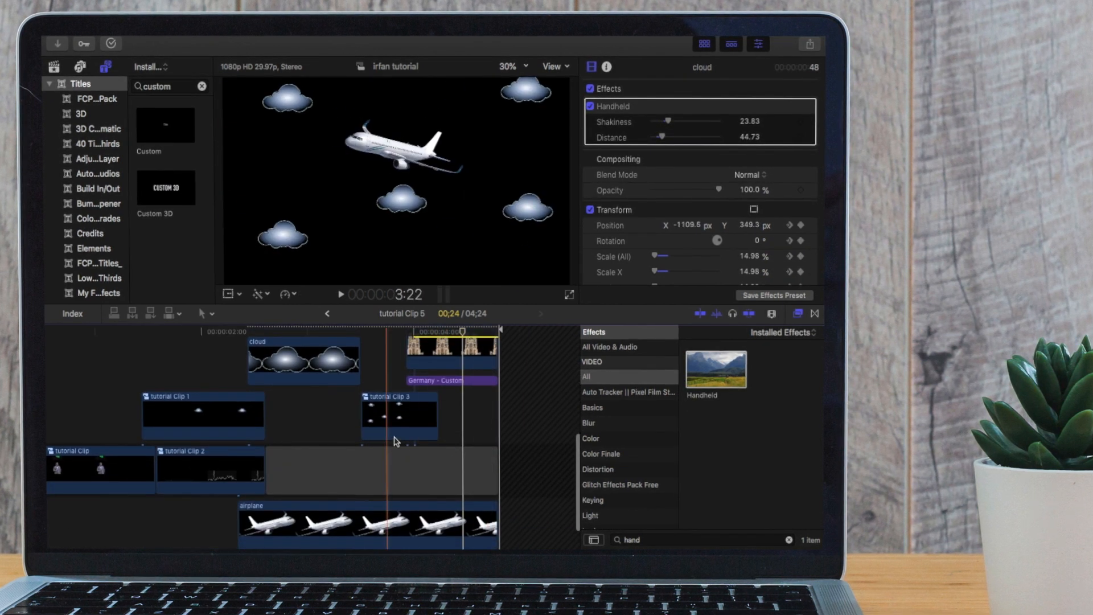
Return to the main tutorial timeline and play the updated animation full screen.
scroll(427, 513, "down", 2)
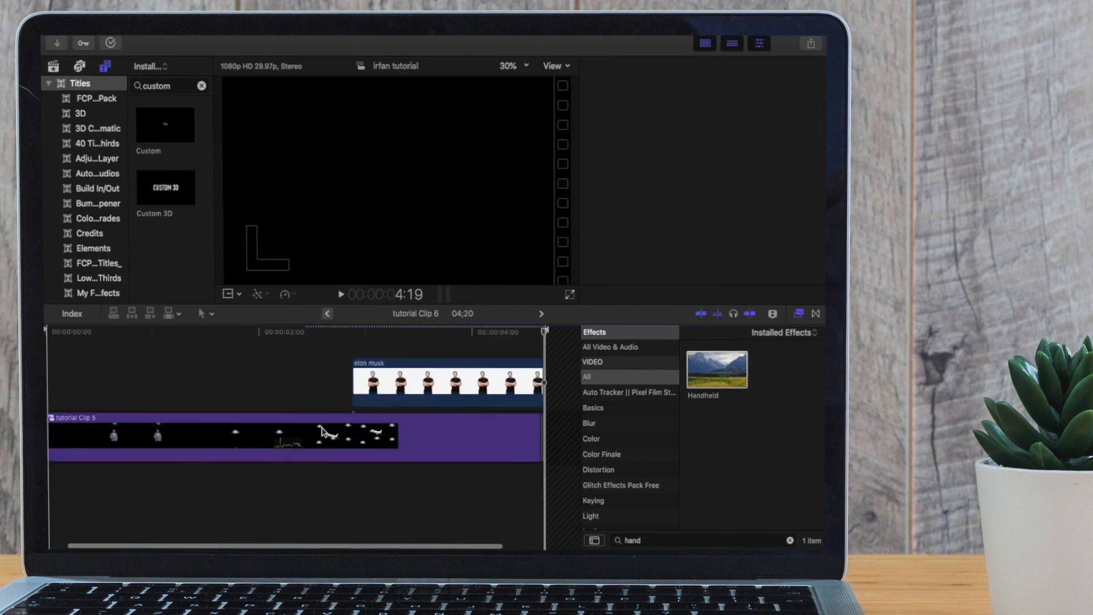
key("super+bracketleft")
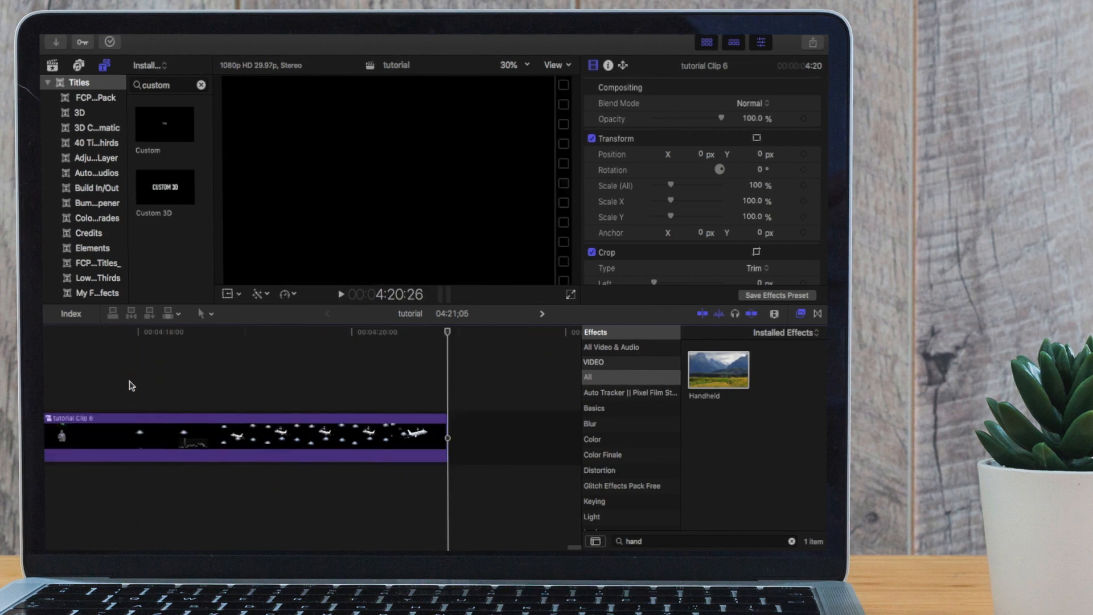
scroll(505, 433, "right", 3)
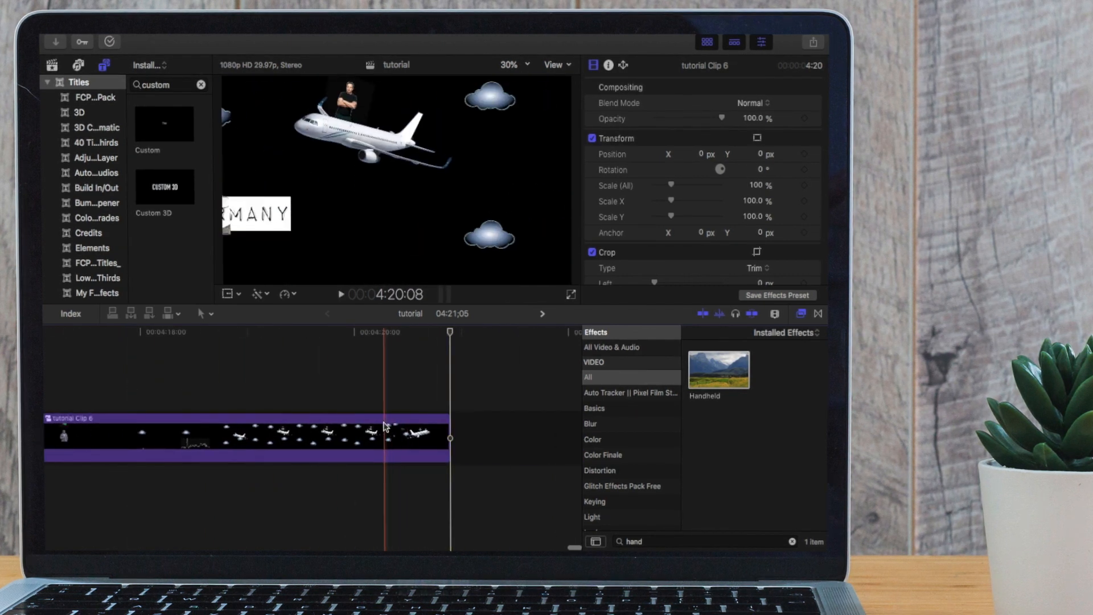
key("shift+super+f")
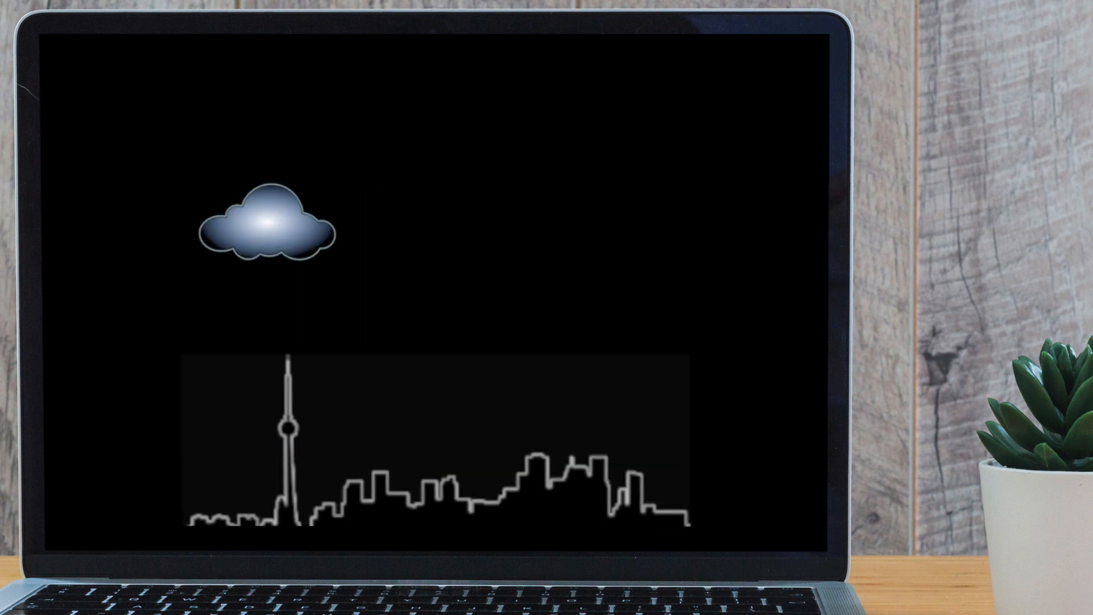
key("Escape")
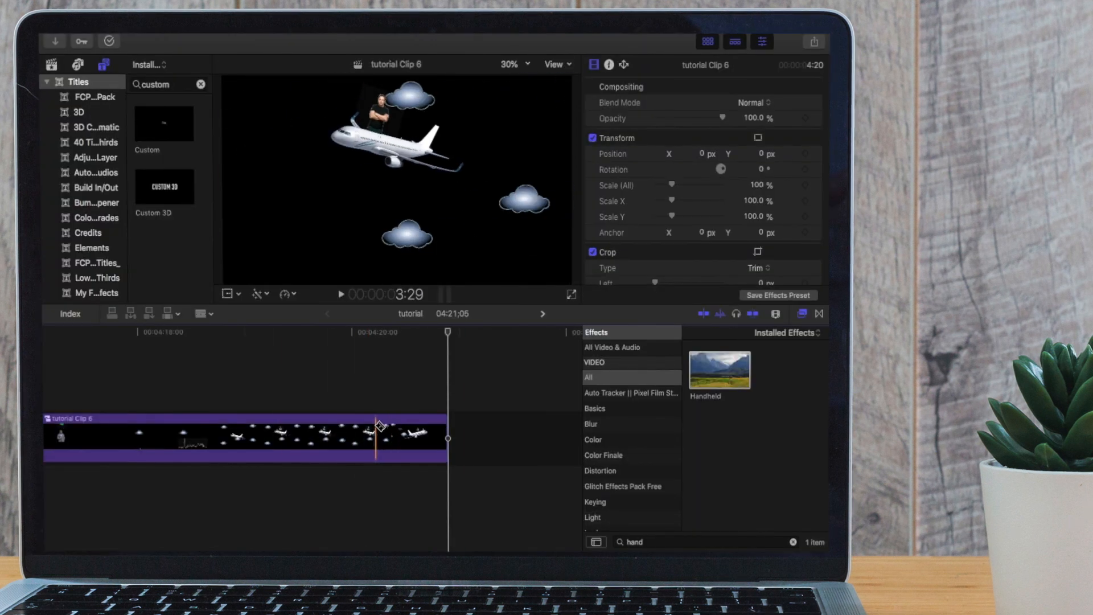
Split the tutorial Clip 6 compound clip at about 4:20:07 and set the end portion's custom speed to 75%.
left_click(388, 432)
left_click(287, 294)
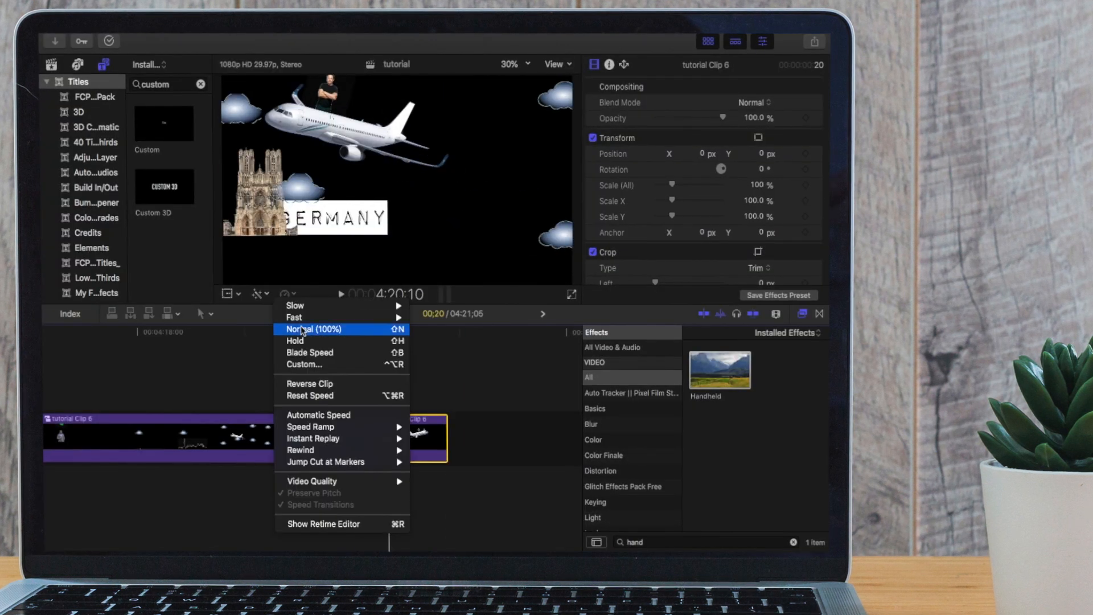
left_click(344, 364)
type("75")
key("Return")
Play the slowed animation full screen from the start of the compound clip at 4:16:07.
left_click(380, 486)
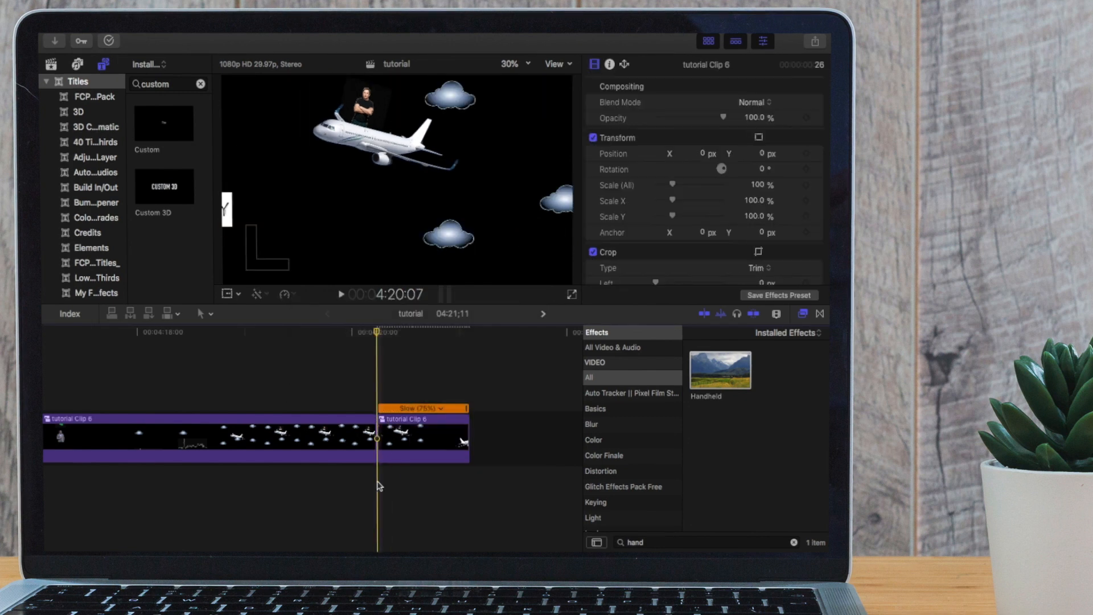
left_click(293, 332)
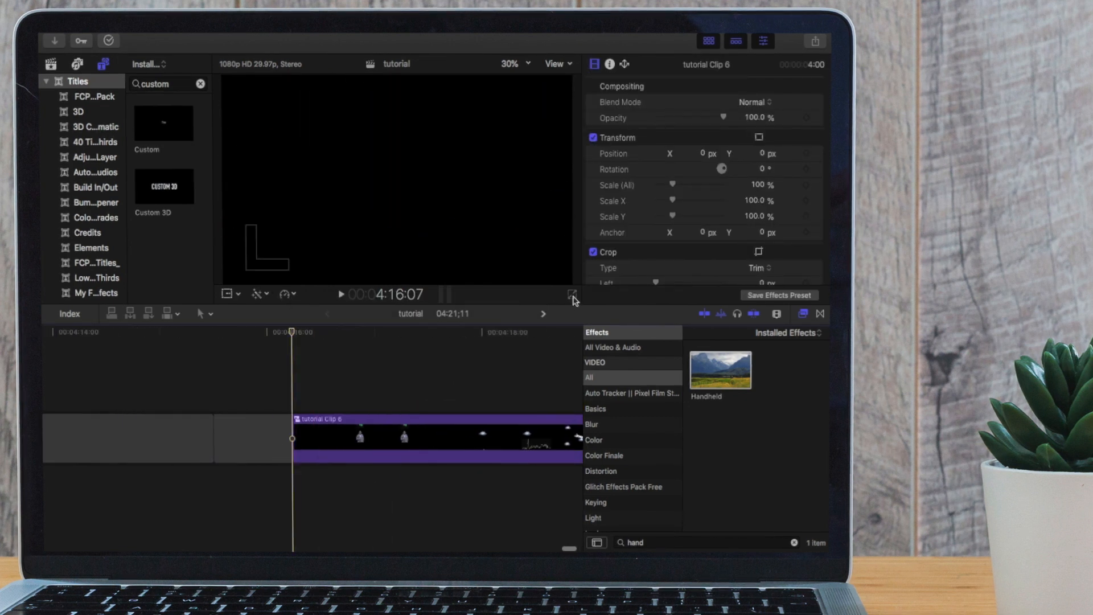
key("super+shift+f")
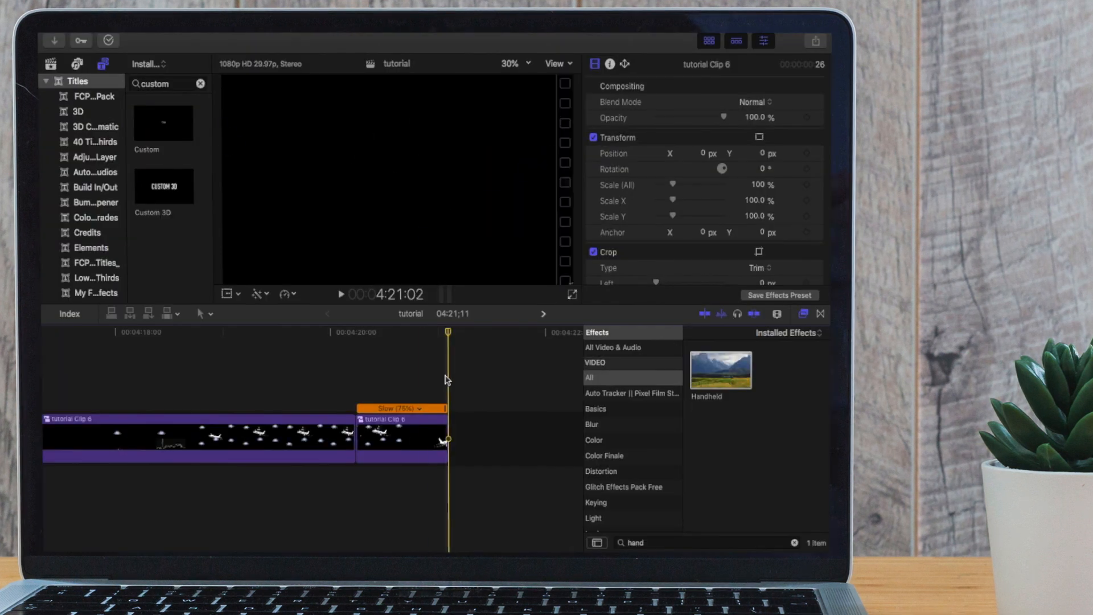
Set the custom speed of the compound clip's end portion to 65%.
left_click(420, 408)
left_click(430, 456)
type("65")
key("Return")
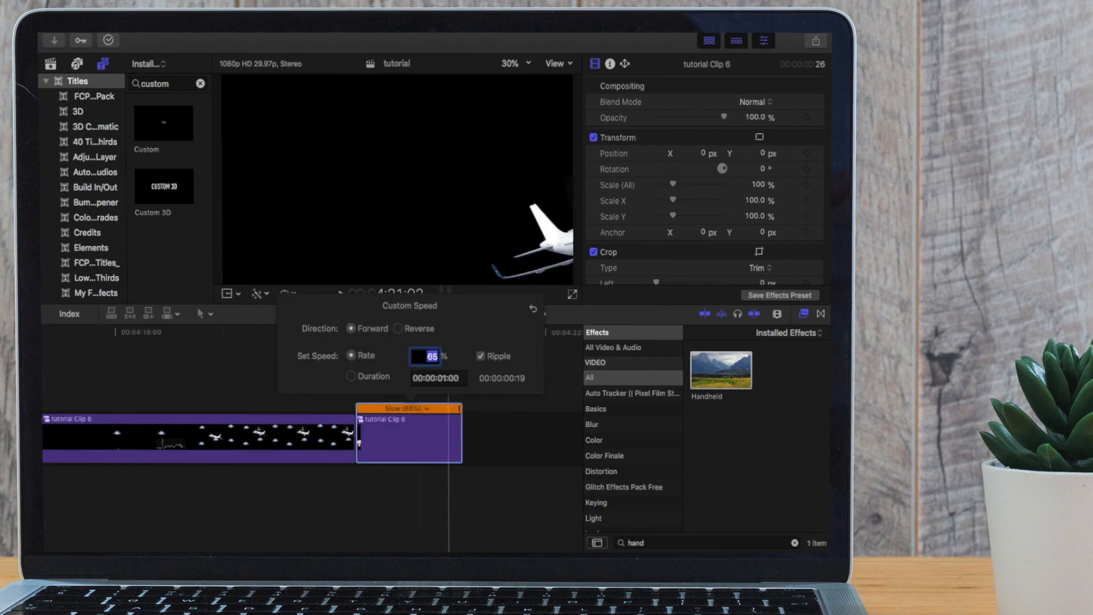
left_click(333, 488)
Review the retimed animation full screen from the beginning of the compound clip.
key("super+minus")
scroll(285, 484, "left", 3)
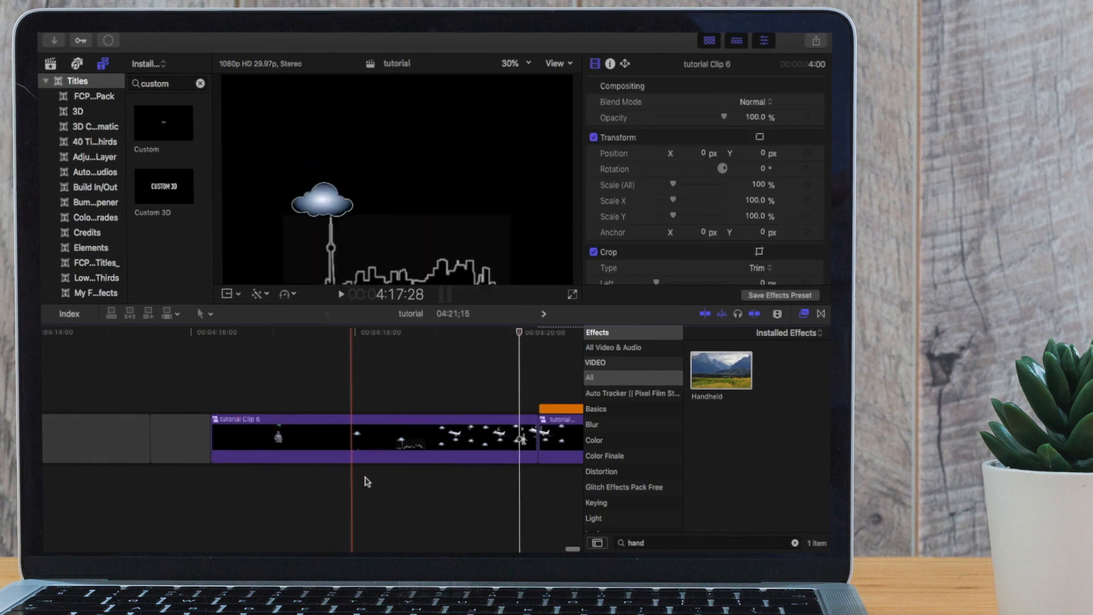
left_click(218, 484)
key("super+shift+f")
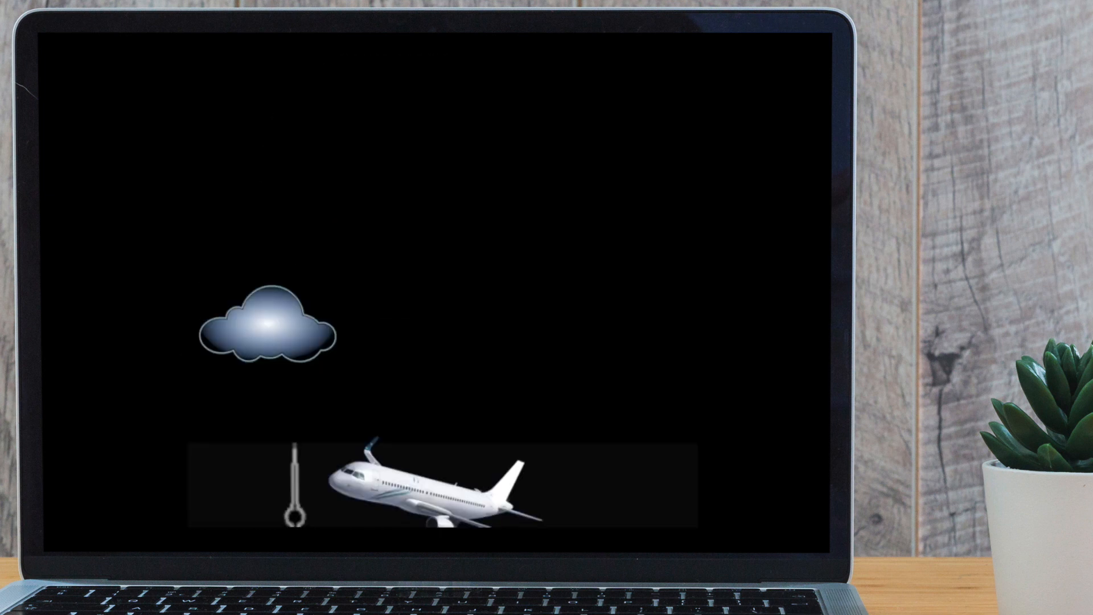
key("Escape")
key("super+shift+f")
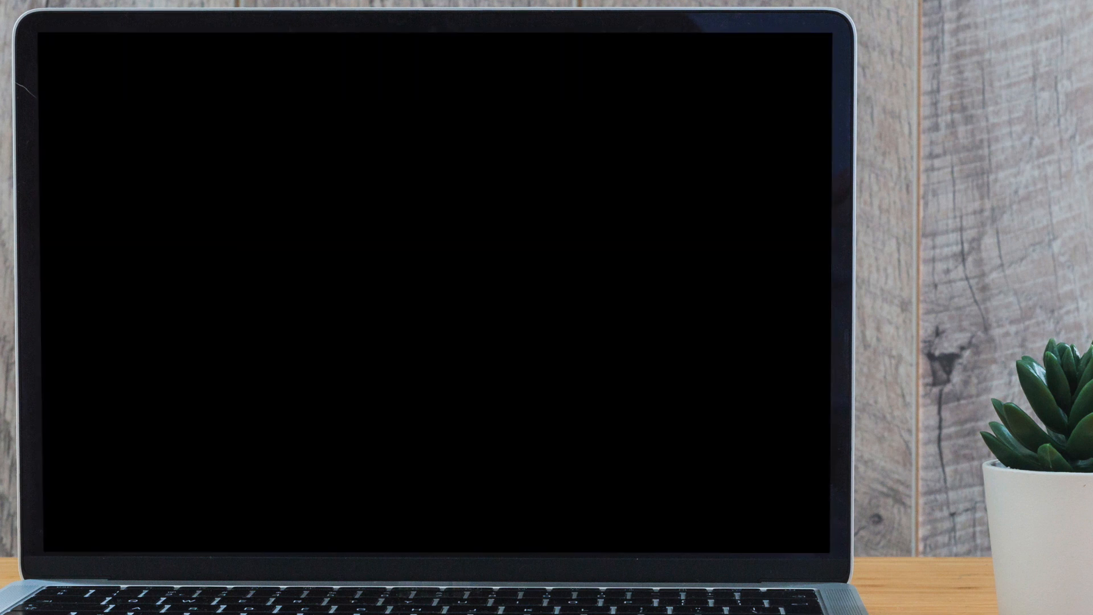